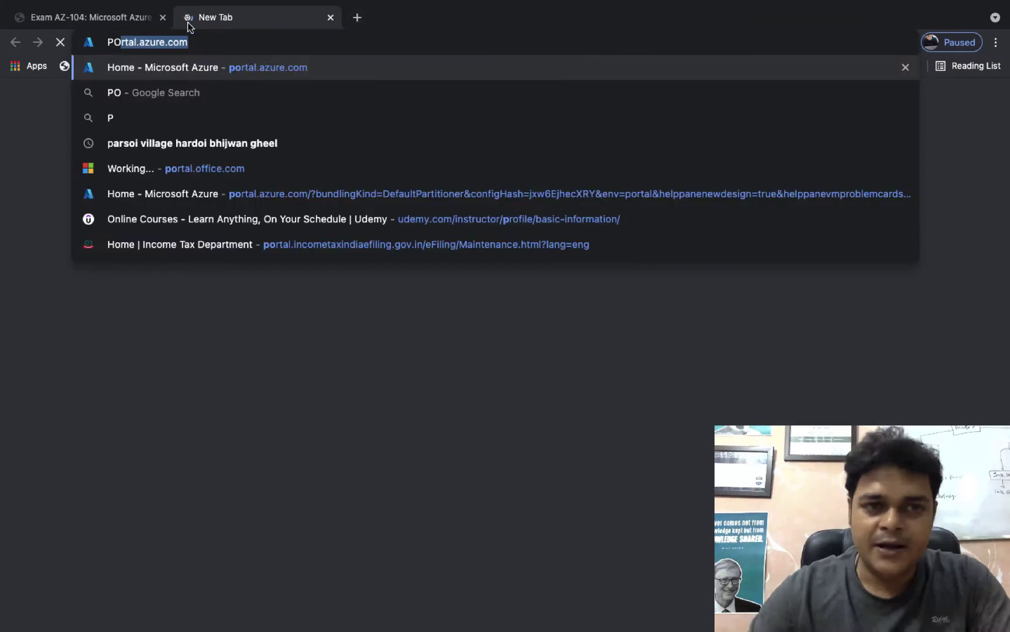
# Sign in to portal.azure.com as the admin, open Templates from All services, then return Home.
pyautogui.press('Return')
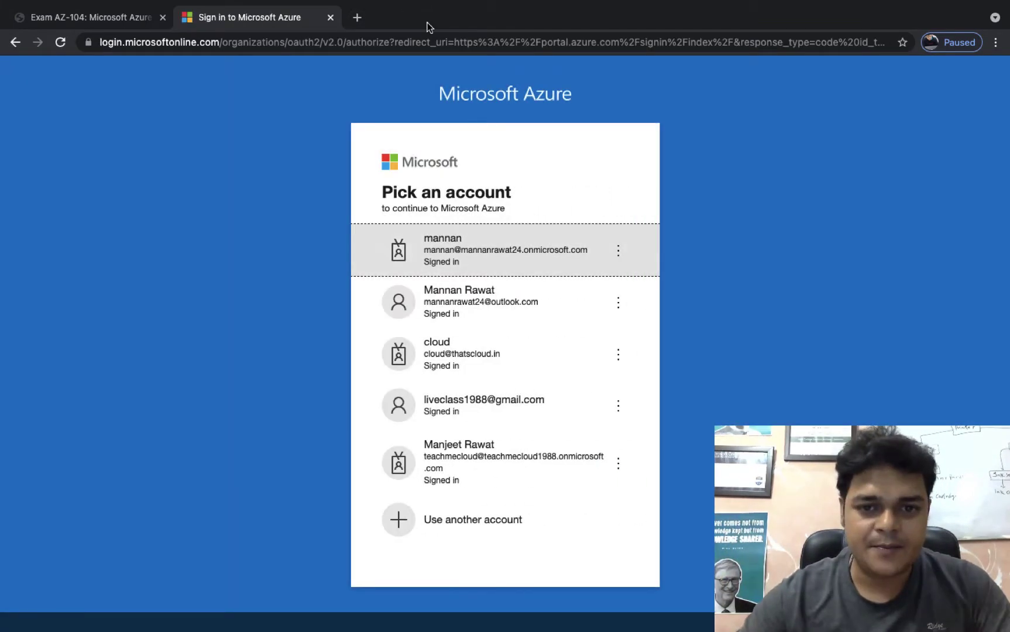
pyautogui.click(486, 299)
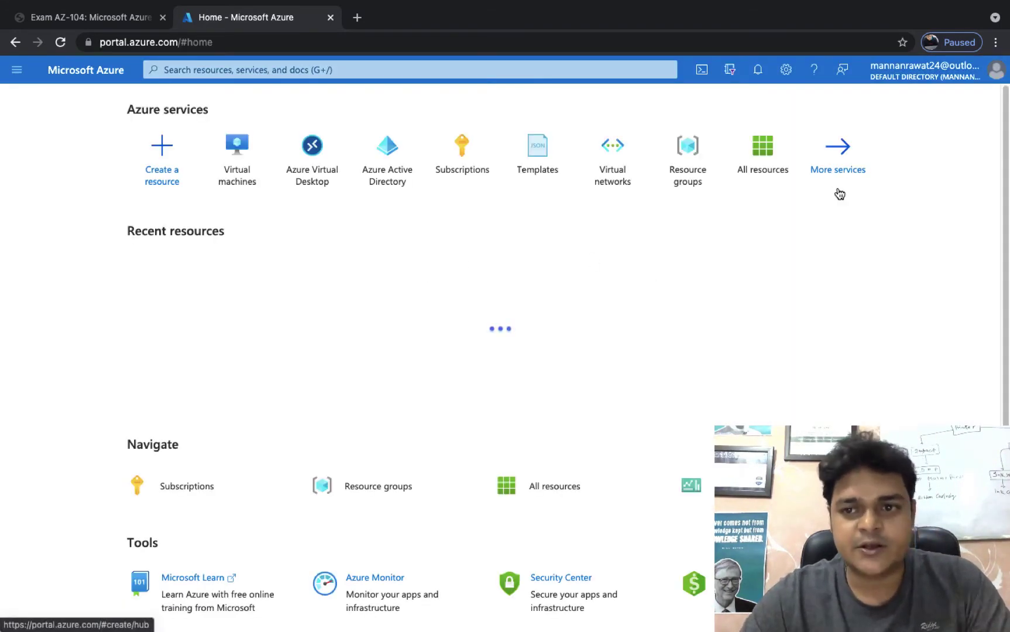
pyautogui.click(839, 170)
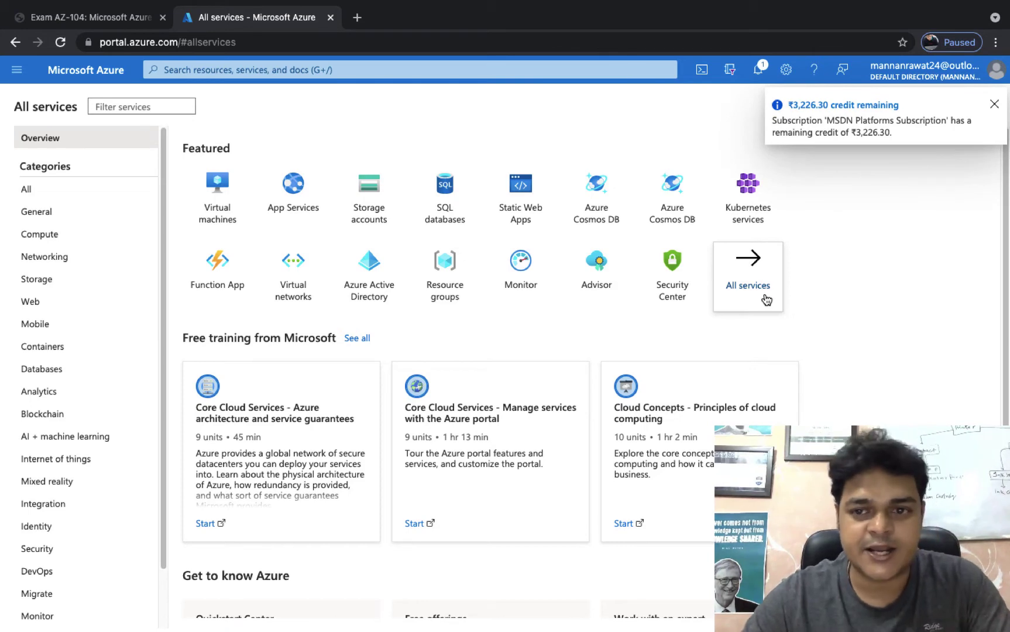
pyautogui.click(763, 298)
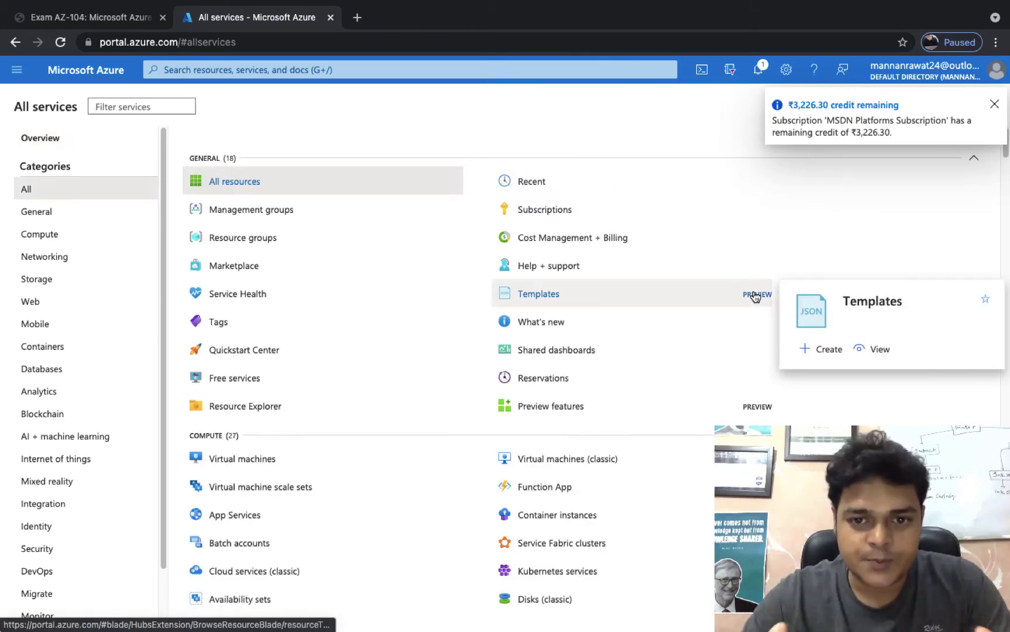
pyautogui.click(755, 297)
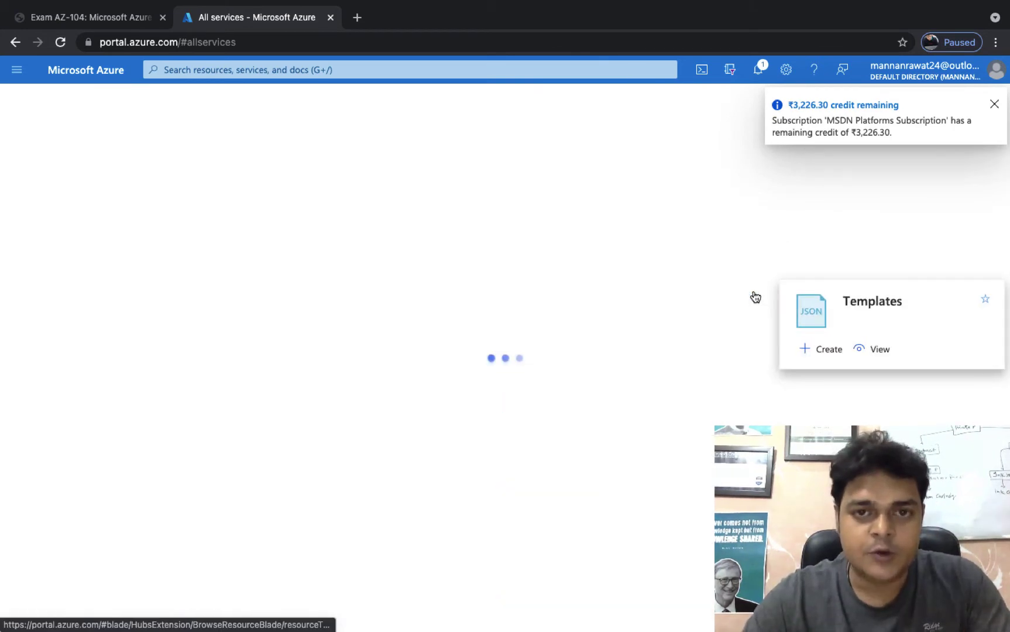
pyautogui.click(107, 77)
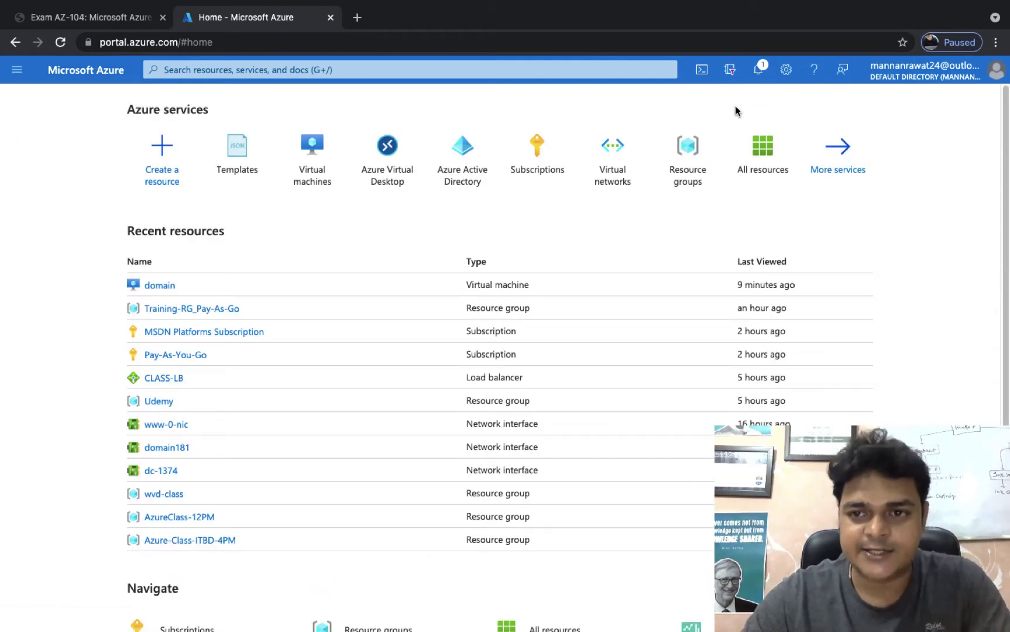
# Open Azure Active Directory, check its custom domain names, then list its users and bulk operations.
pyautogui.click(481, 167)
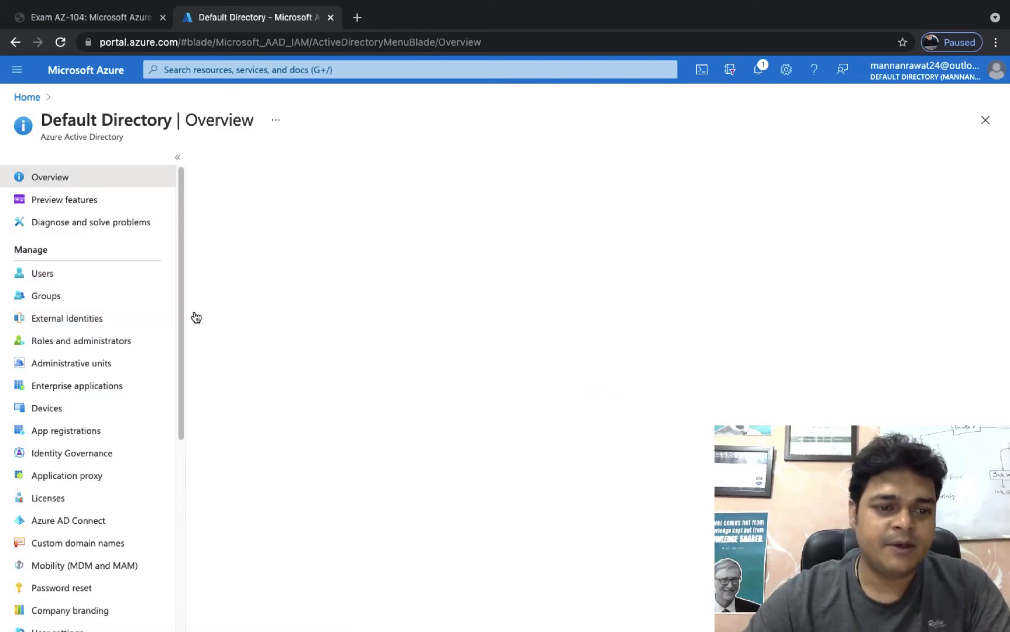
pyautogui.click(88, 545)
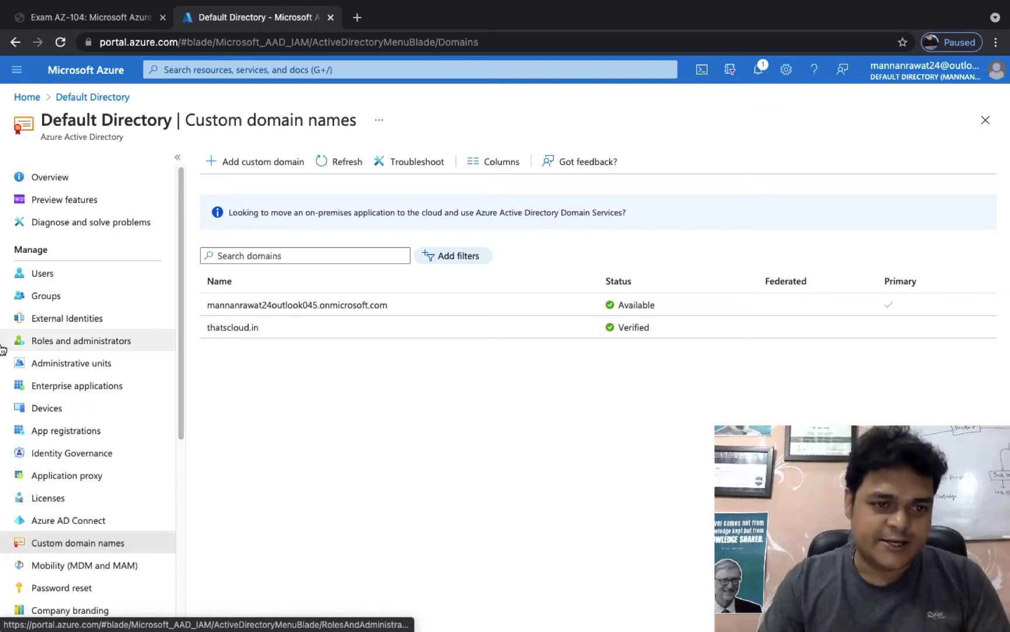
pyautogui.click(41, 275)
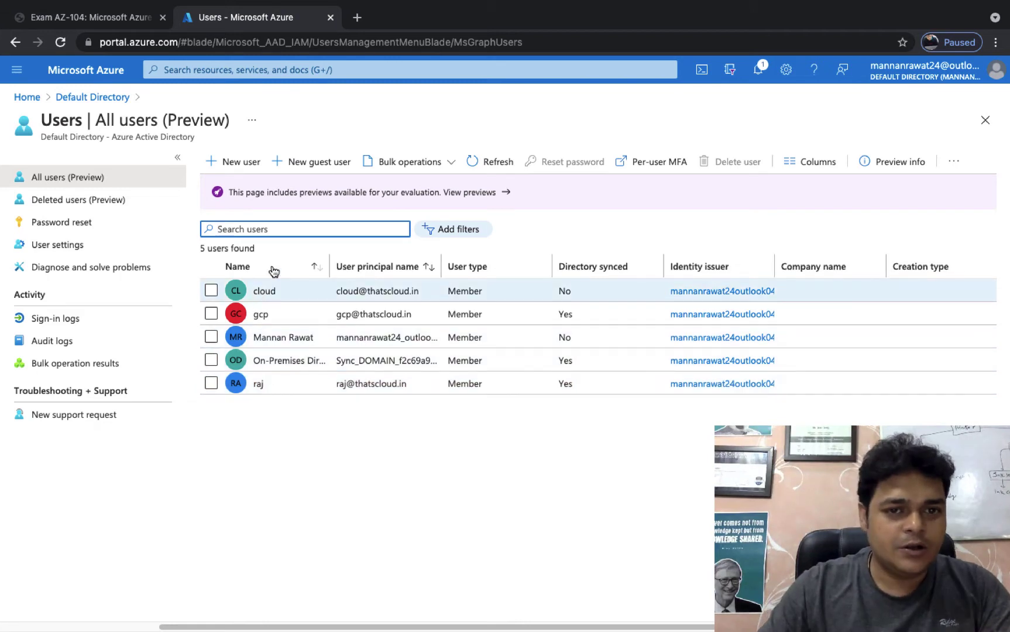
pyautogui.click(446, 165)
# Download the Bulk create CSV template as BULKUSER.csv into Azure-104-hindi and open it.
pyautogui.click(410, 187)
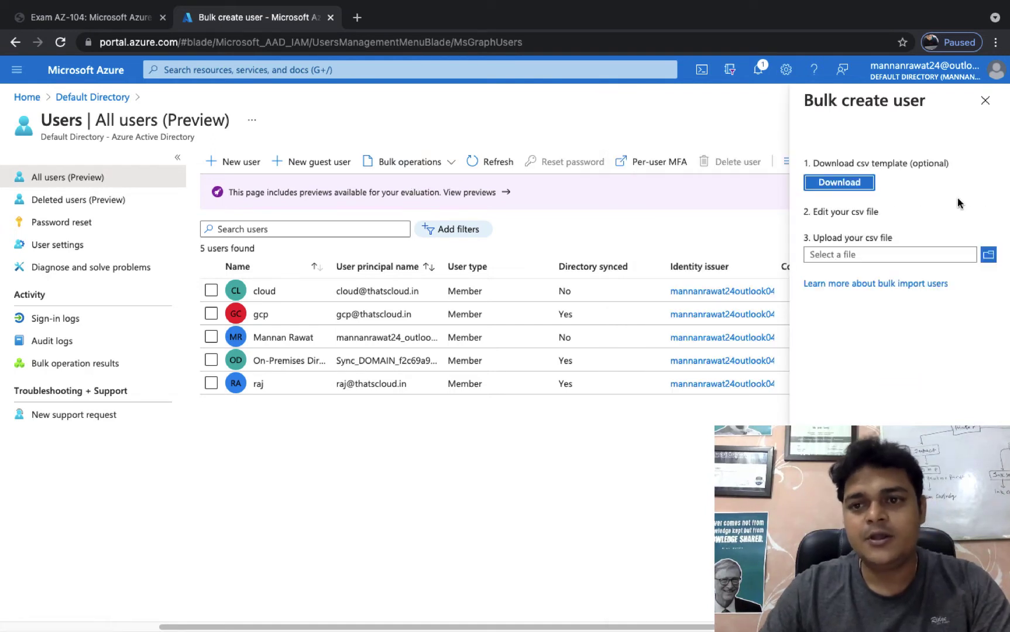
pyautogui.click(847, 181)
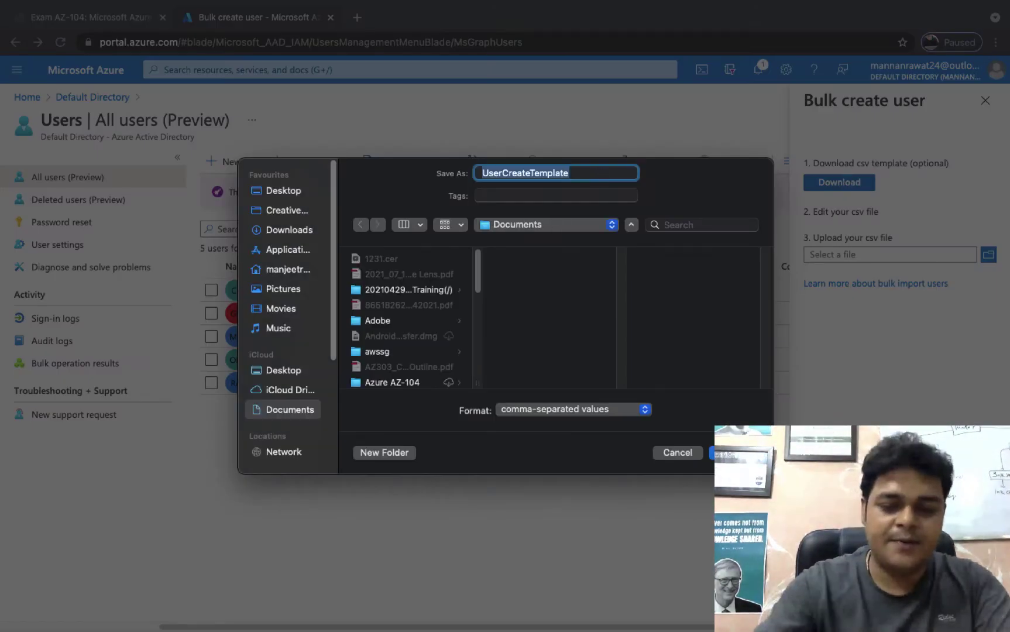
pyautogui.write('BULKUSER')
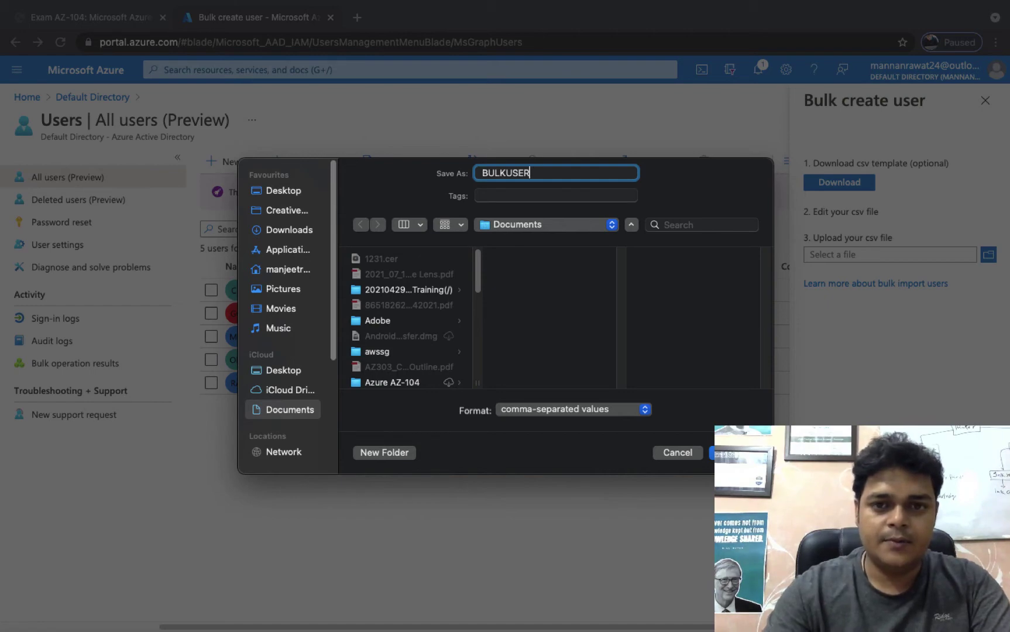
pyautogui.click(583, 230)
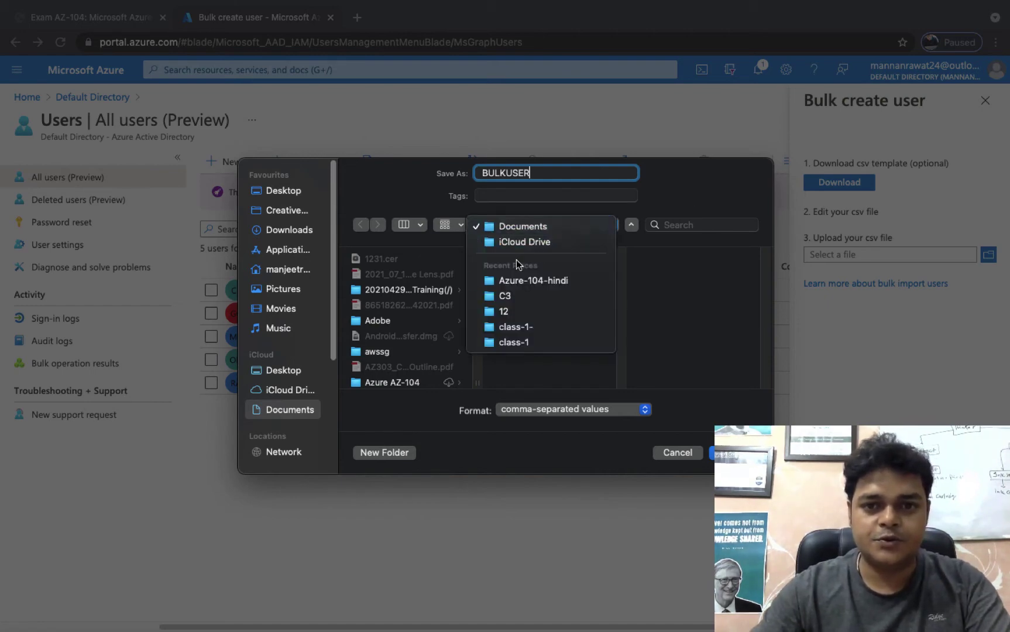
pyautogui.click(531, 282)
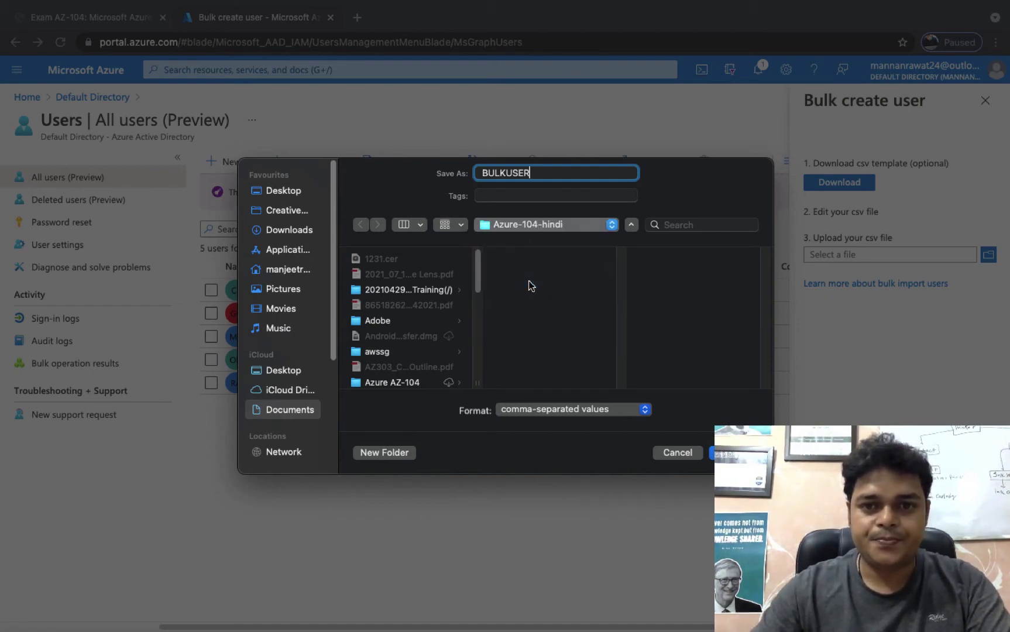
pyautogui.press('Return')
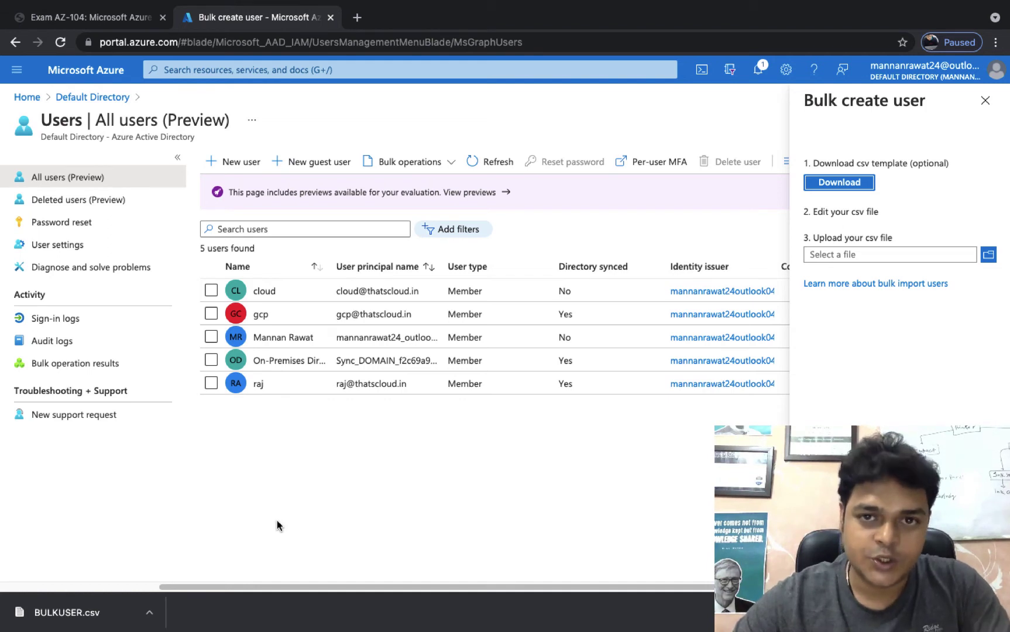
pyautogui.click(149, 612)
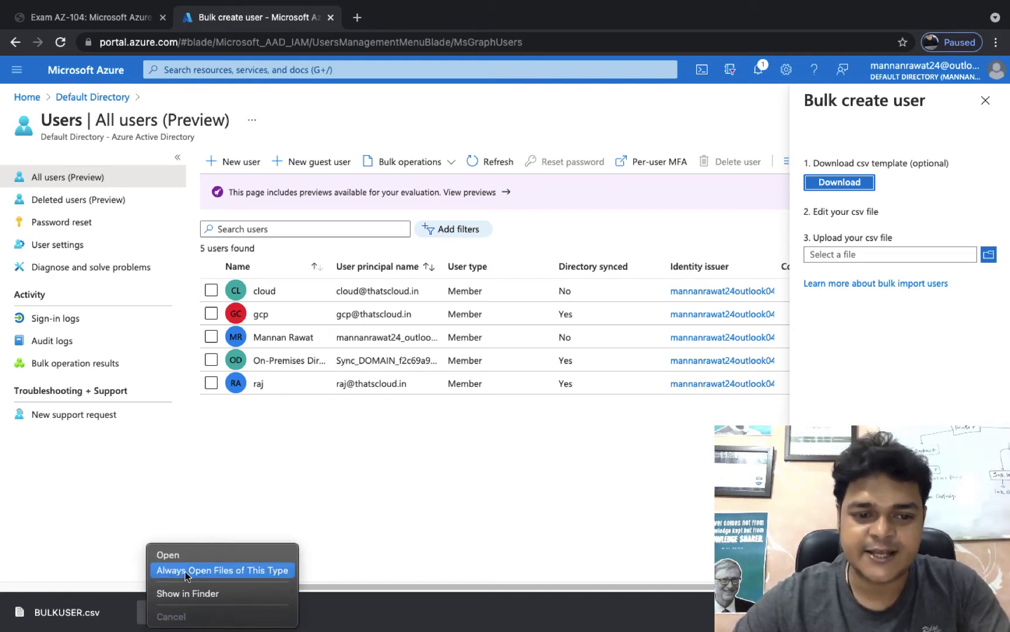
pyautogui.click(194, 555)
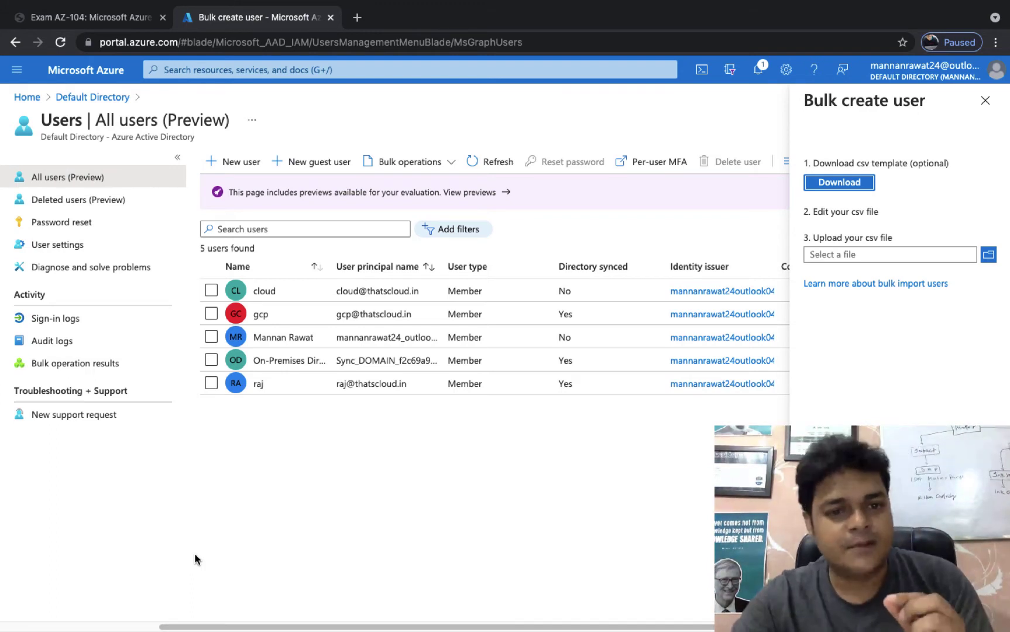
# Move between the desktop and the Azure portal spaces to reach Finder.
pyautogui.hotkey('ctrl', 'Left')
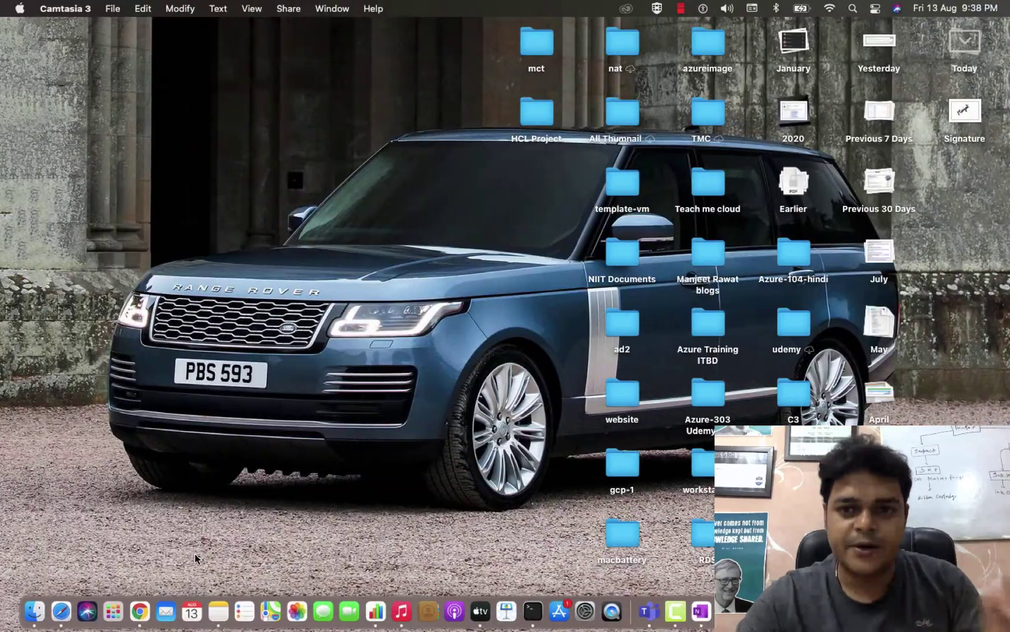
pyautogui.hotkey('ctrl', 'Right')
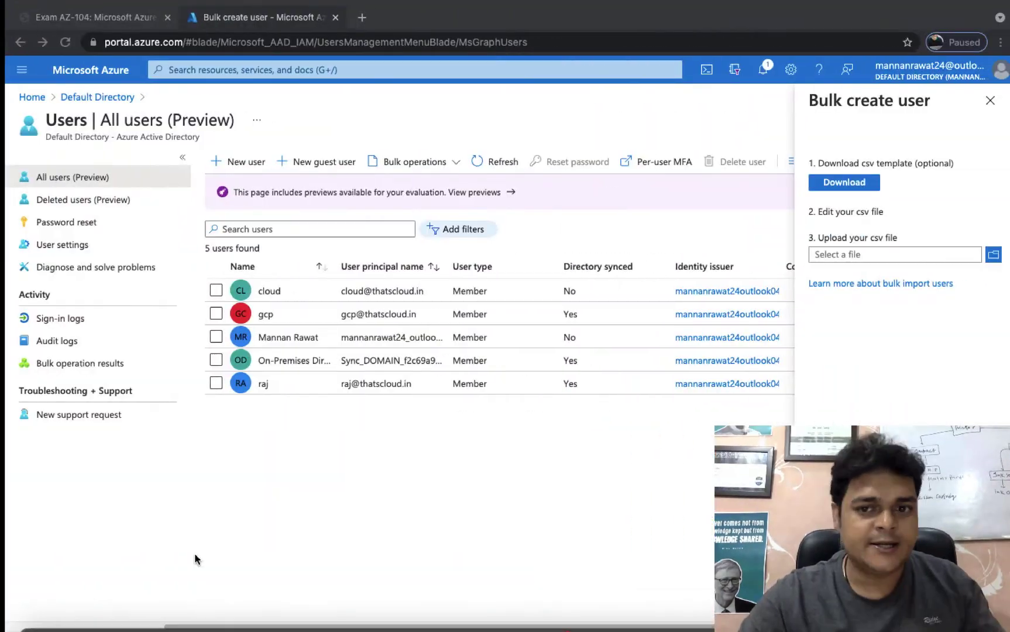
pyautogui.hotkey('ctrl', 'Left')
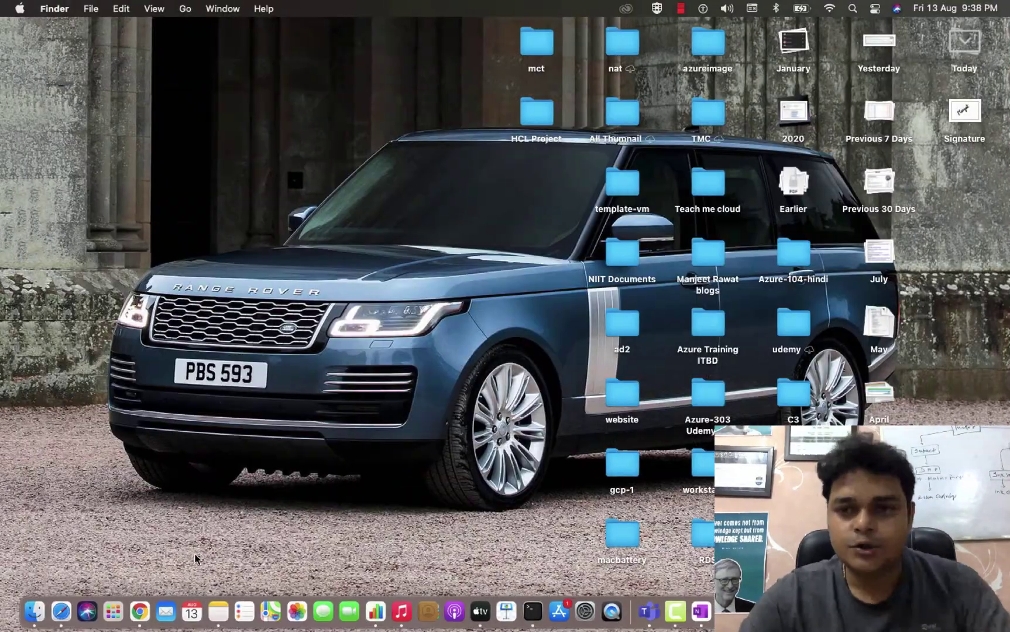
pyautogui.hotkey('ctrl', 'Right')
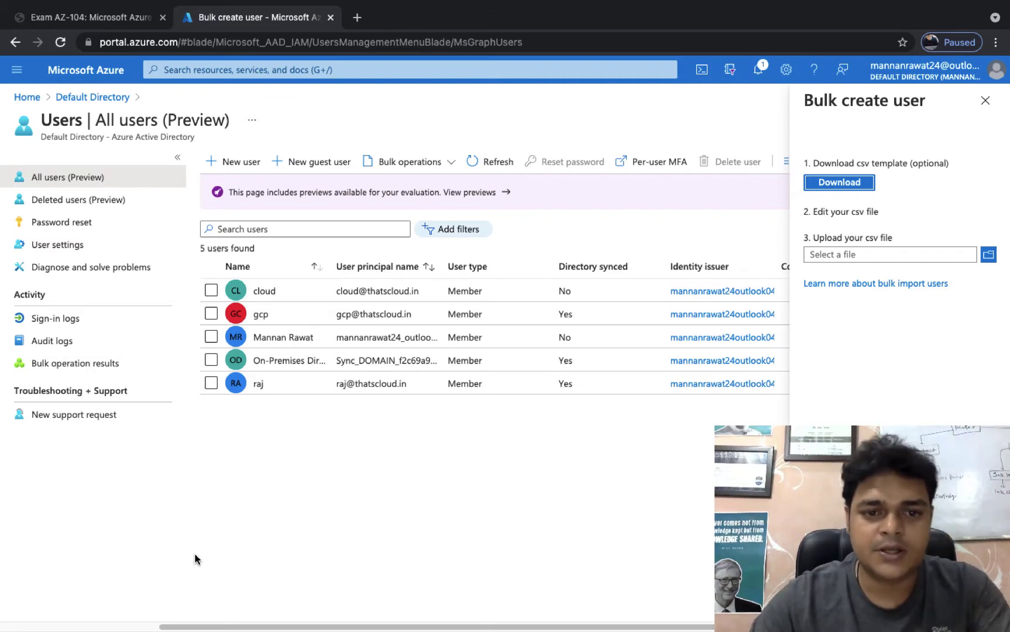
pyautogui.hotkey('ctrl', 'Left')
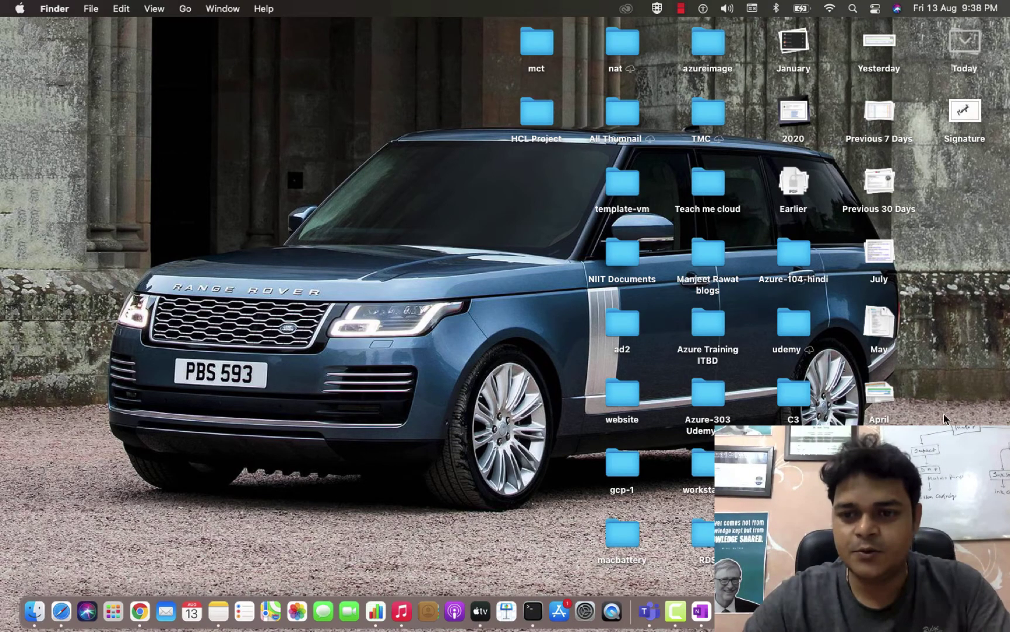
pyautogui.hotkey('ctrl', 'Right')
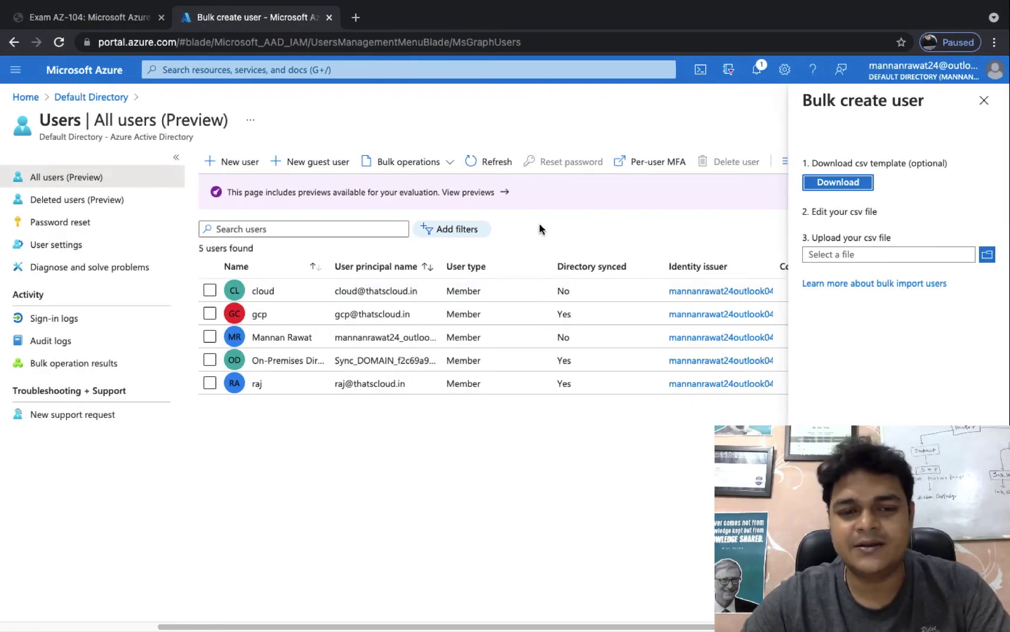
pyautogui.hotkey('ctrl', 'Left')
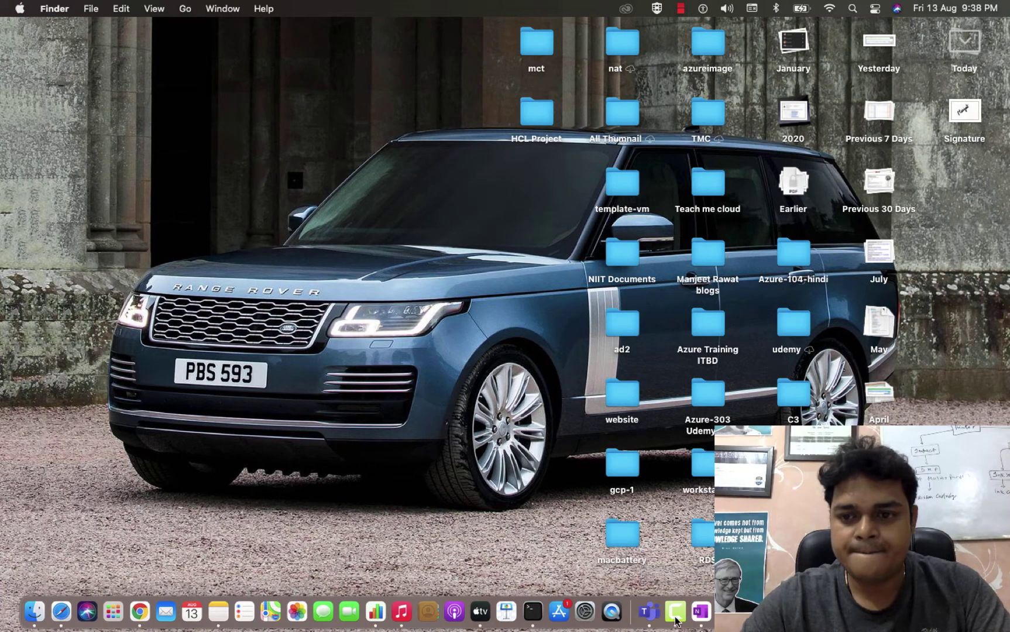
# Open the Azure-104-hindi folder full screen and open BULKUSER.csv from it.
pyautogui.click(795, 256)
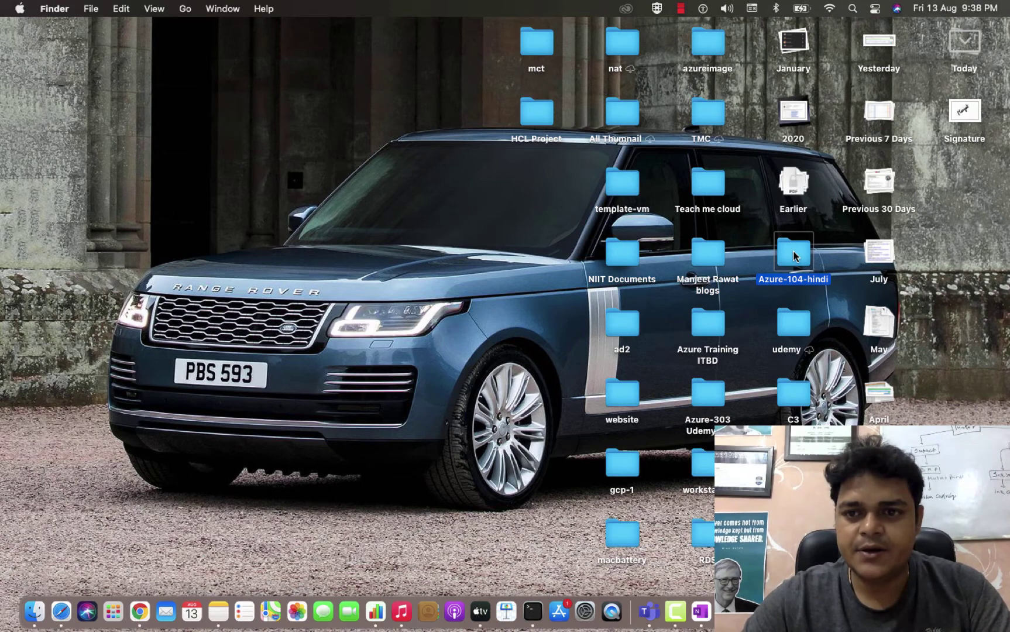
pyautogui.doubleClick(795, 256)
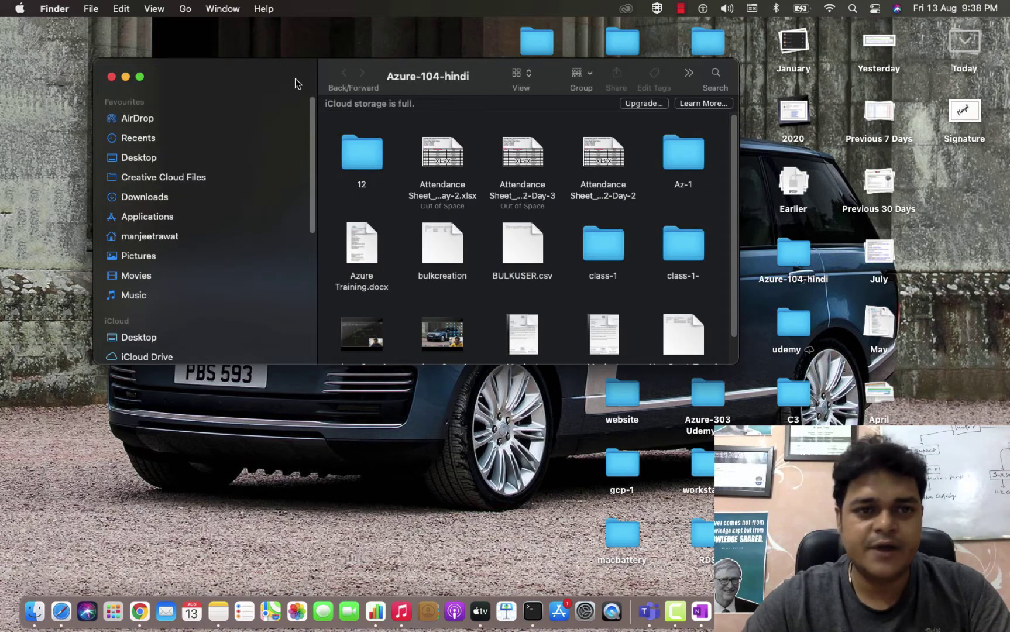
pyautogui.click(140, 77)
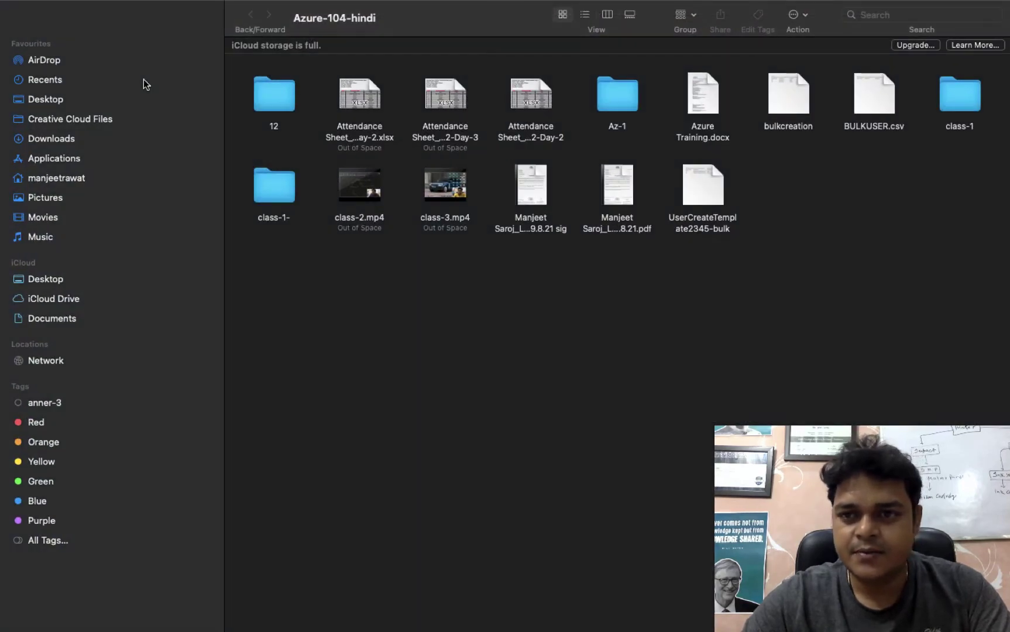
pyautogui.rightClick(865, 97)
pyautogui.click(786, 102)
# Dismiss the chat notification, pause Camtasia from the Dock, and show BULKUSER 2 full screen.
pyautogui.hotkey('ctrl', 'Left')
pyautogui.hotkey('ctrl', 'Left')
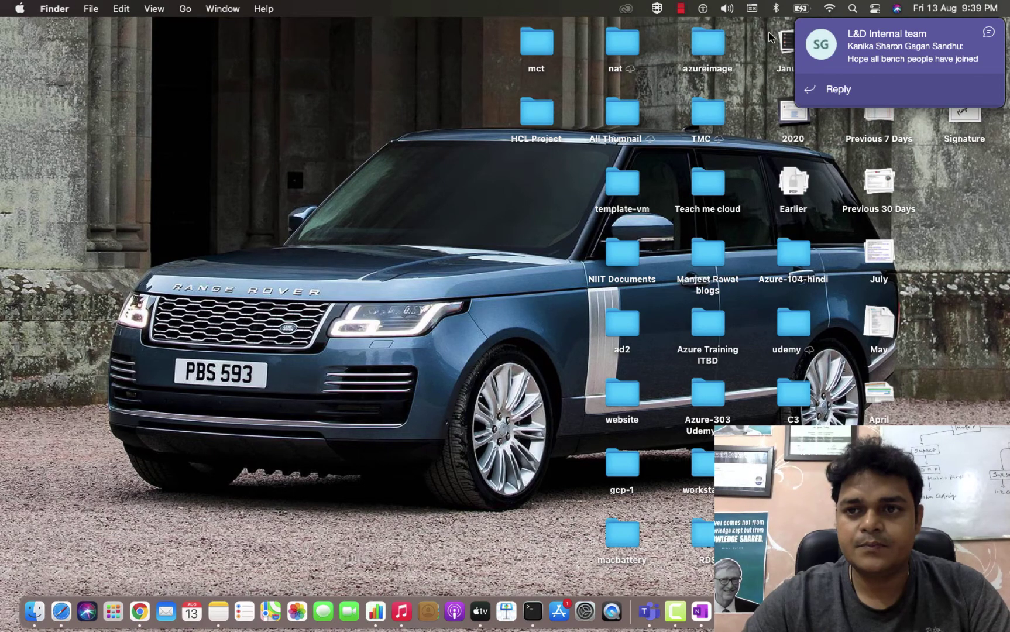
pyautogui.click(988, 33)
pyautogui.hotkey('ctrl', 'Right')
pyautogui.hotkey('ctrl', 'Right')
pyautogui.hotkey('ctrl', 'Left')
pyautogui.hotkey('ctrl', 'Left')
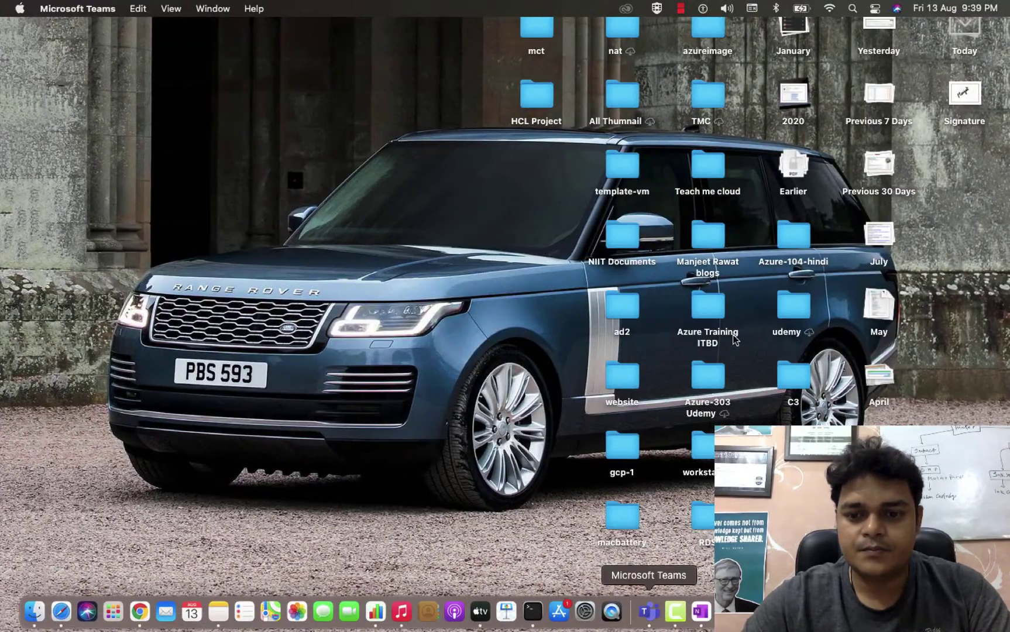
pyautogui.rightClick(676, 612)
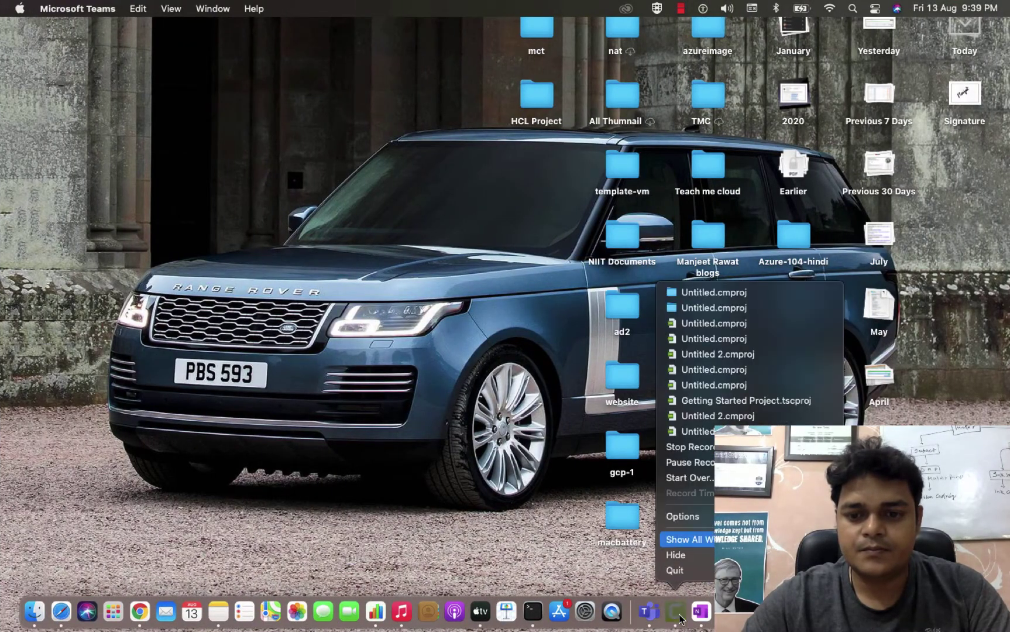
pyautogui.click(693, 463)
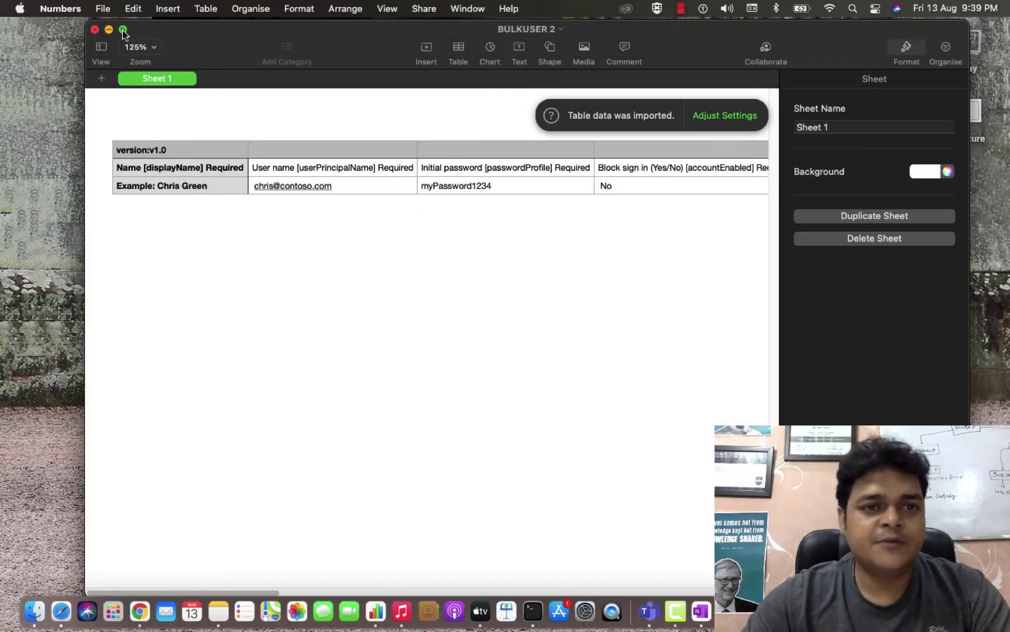
pyautogui.click(123, 30)
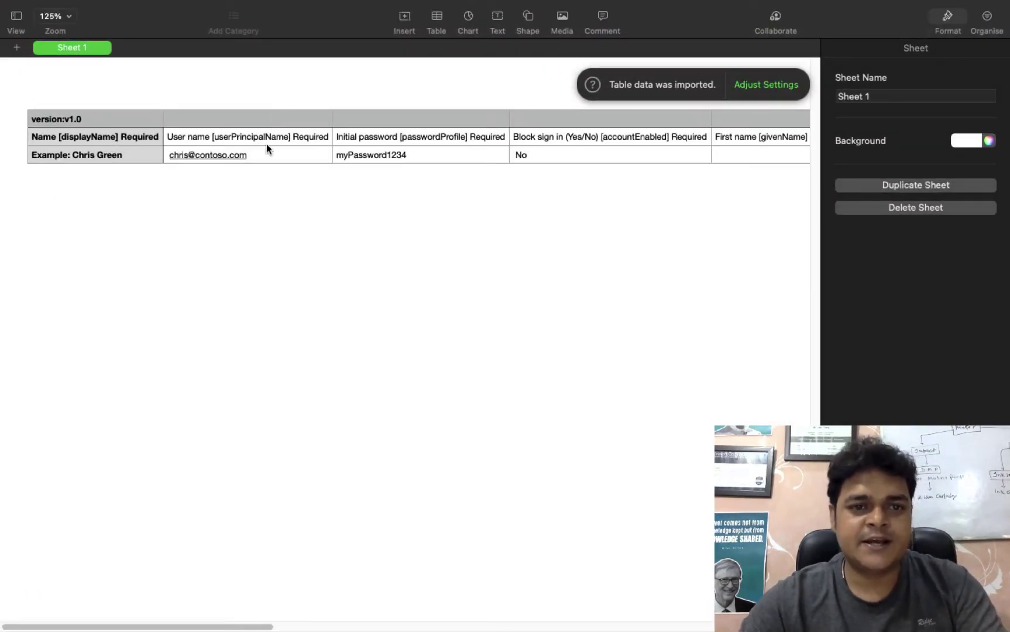
# Add three empty rows below the example and select cell A4.
pyautogui.click(48, 155)
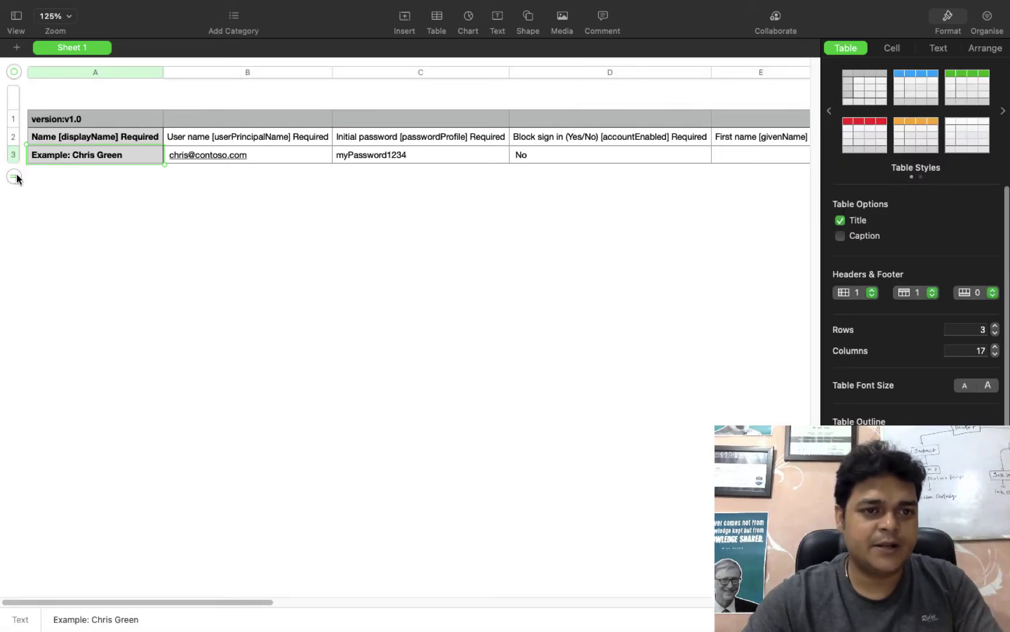
pyautogui.click(14, 176)
pyautogui.click(14, 194)
pyautogui.click(14, 211)
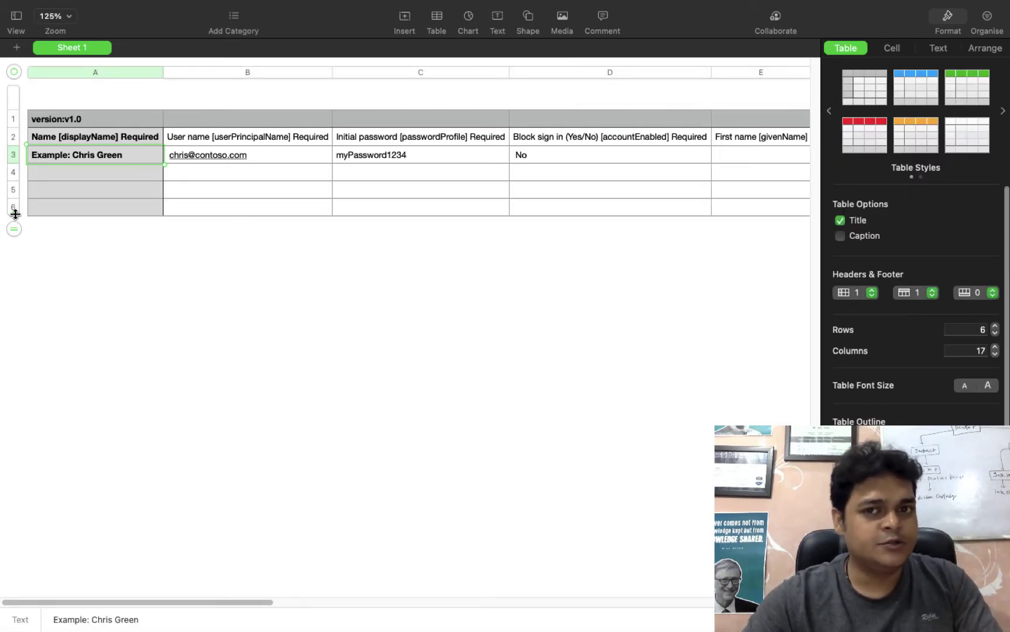
pyautogui.click(101, 175)
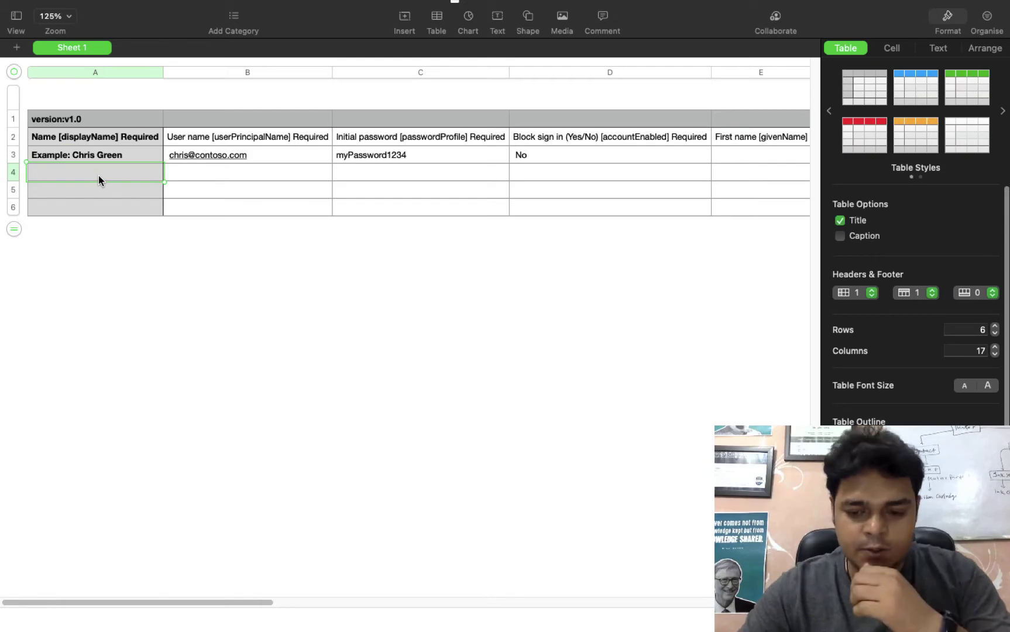
pyautogui.hotkey('ctrl', 'Right')
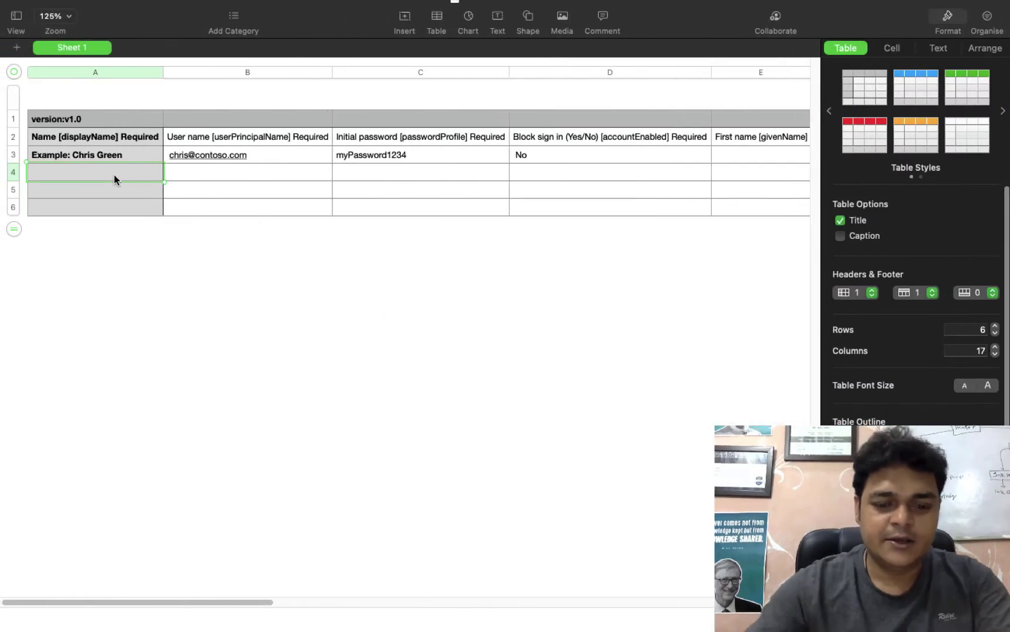
# Fill row 4 with user AWS, its thatscloud.in user name, initial password and Block sign in No.
pyautogui.write('AWS')
pyautogui.press('Tab')
pyautogui.press('Tab')
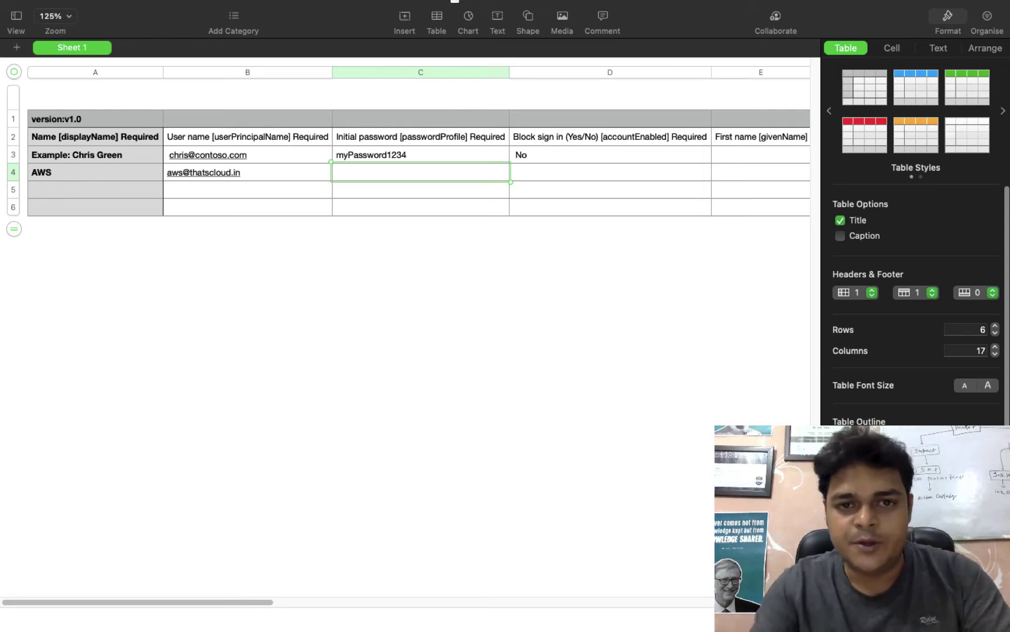
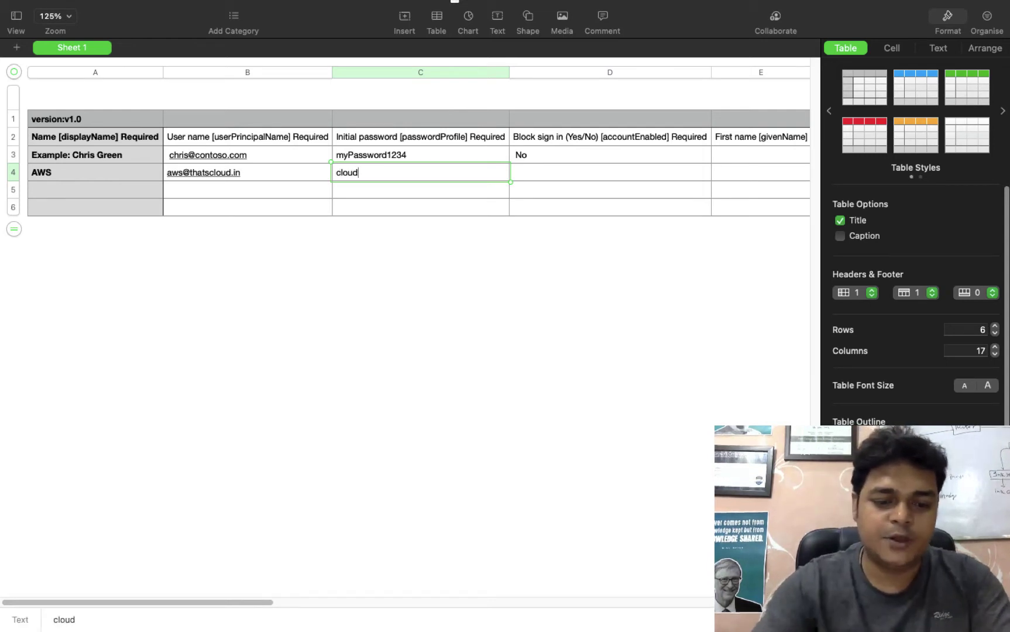
pyautogui.press('Tab')
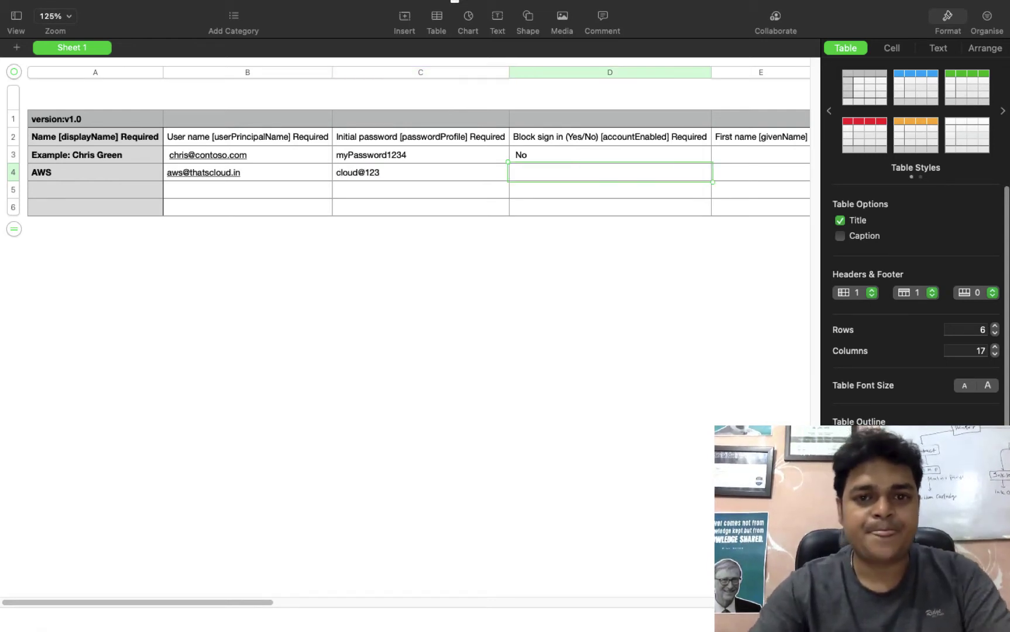
pyautogui.write('NO')
pyautogui.press('BackSpace')
pyautogui.write('o')
# Fill row 5 with user Azure, its thatscloud.in user name, initial password and No.
pyautogui.click(105, 194)
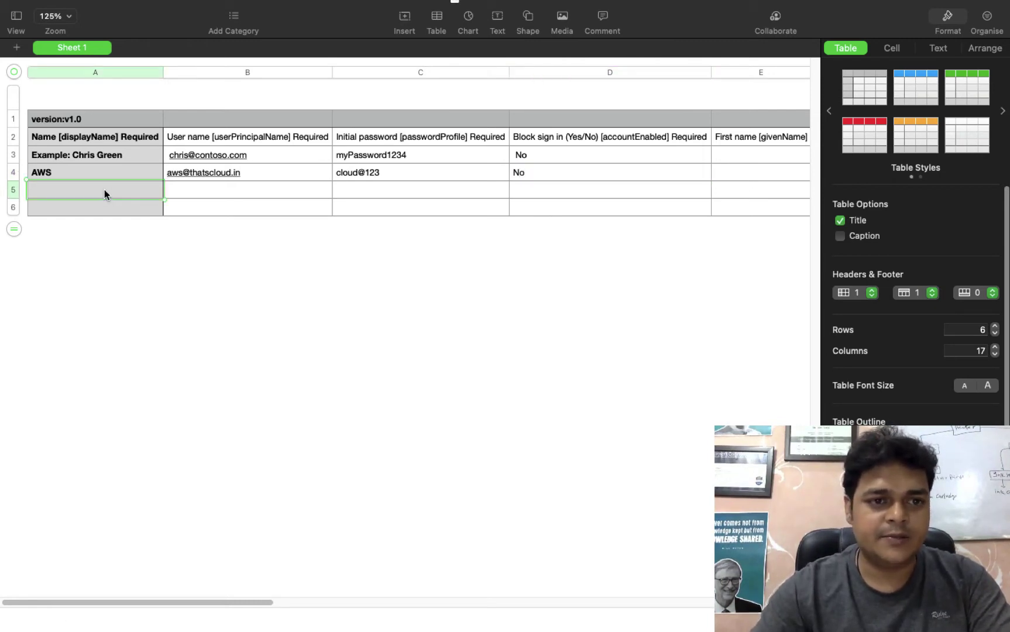
pyautogui.write('Azure')
pyautogui.press('Tab')
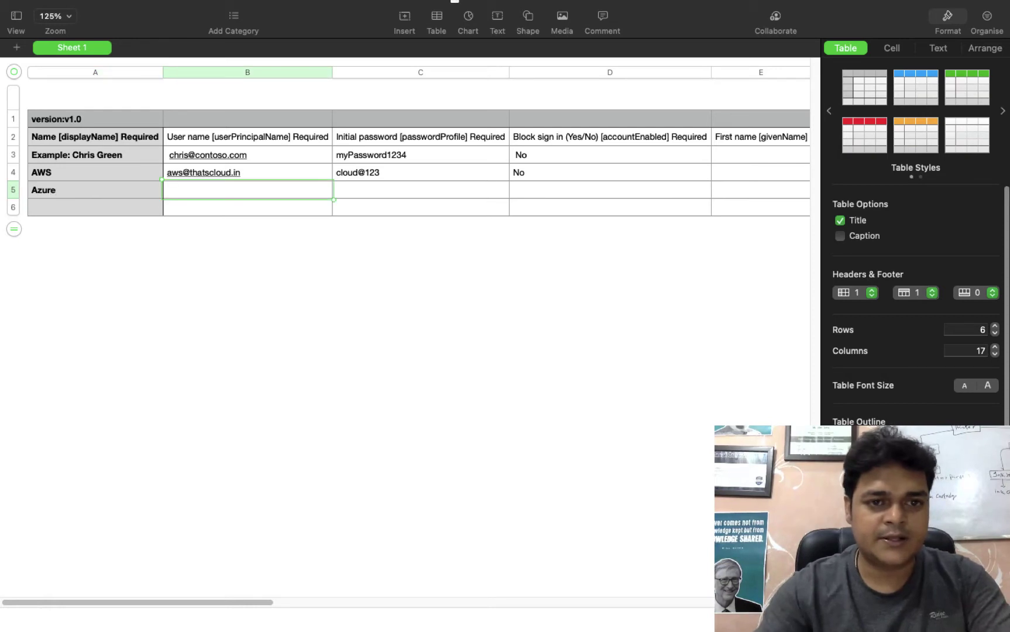
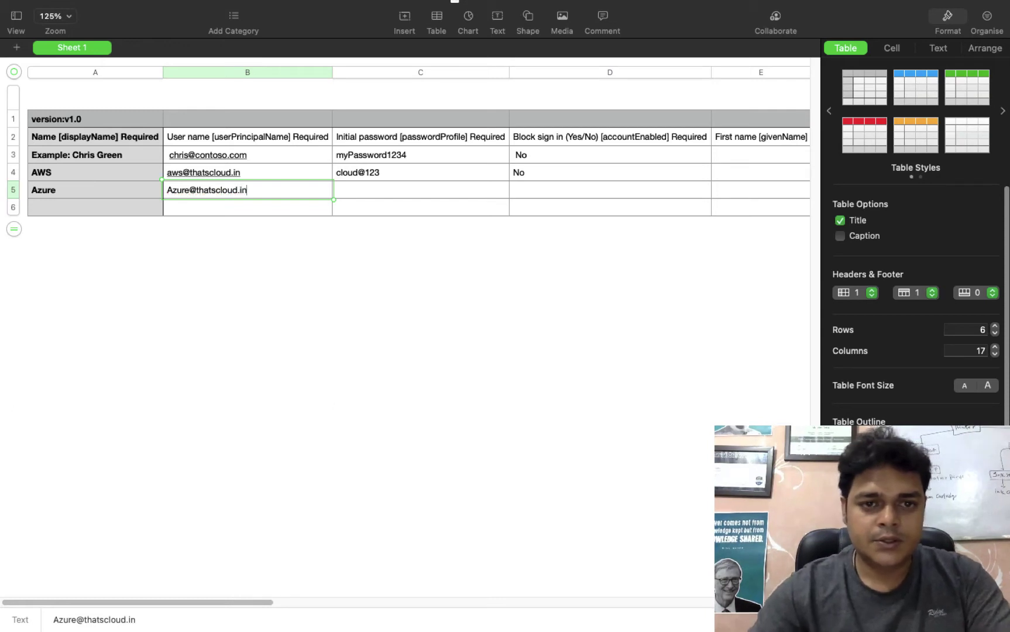
pyautogui.press('Tab')
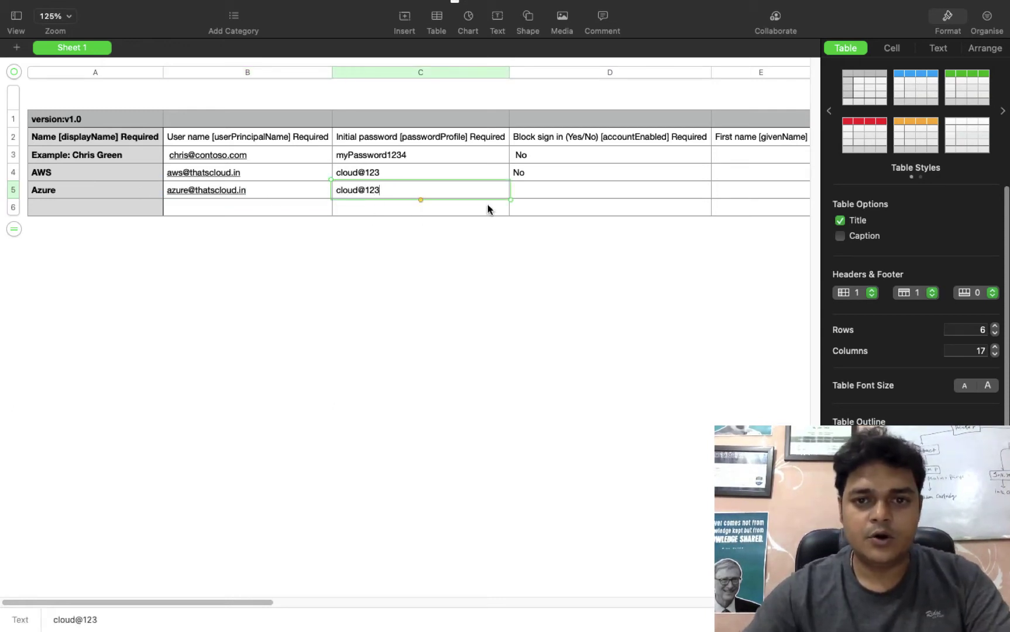
pyautogui.click(537, 197)
pyautogui.write('No')
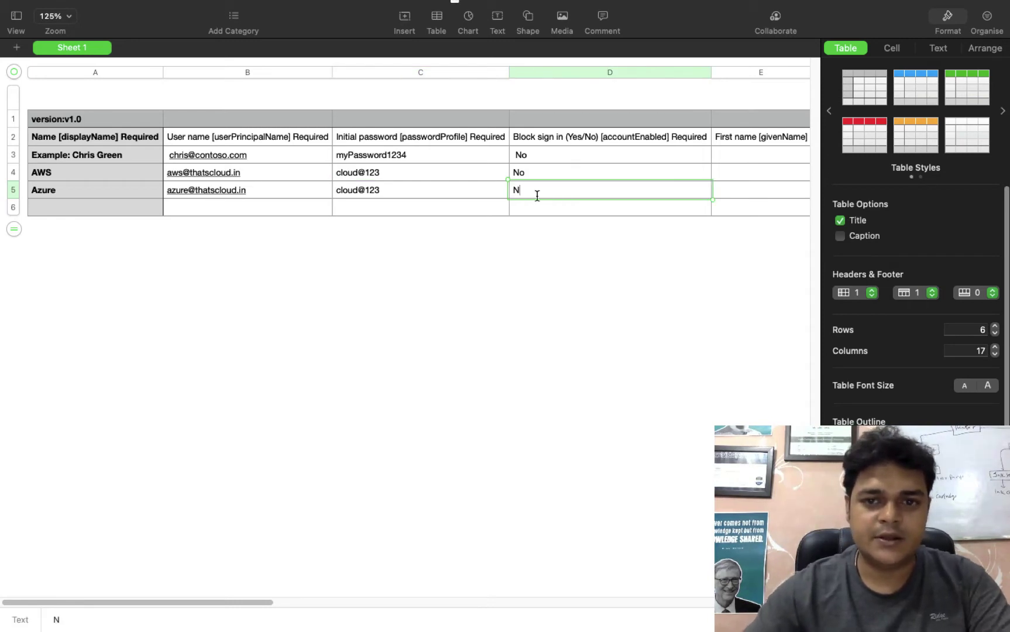
# Fill row 6 with user telnet, its thatscloud.in user name, initial password and No.
pyautogui.click(113, 208)
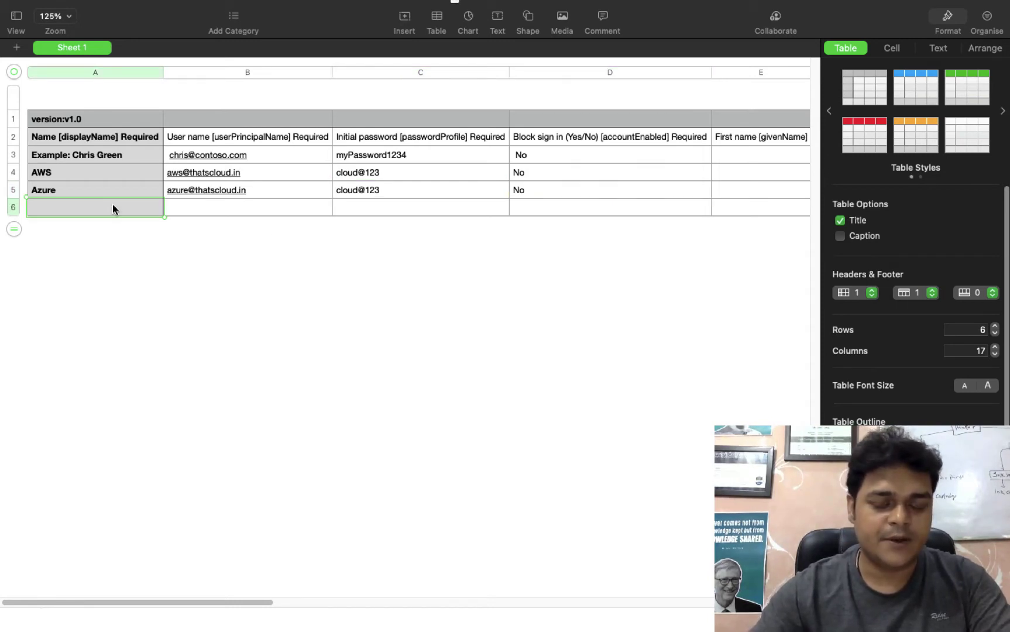
pyautogui.write('telbe')
pyautogui.press('BackSpace')
pyautogui.press('BackSpace')
pyautogui.press('BackSpace')
pyautogui.press('BackSpace')
pyautogui.press('BackSpace')
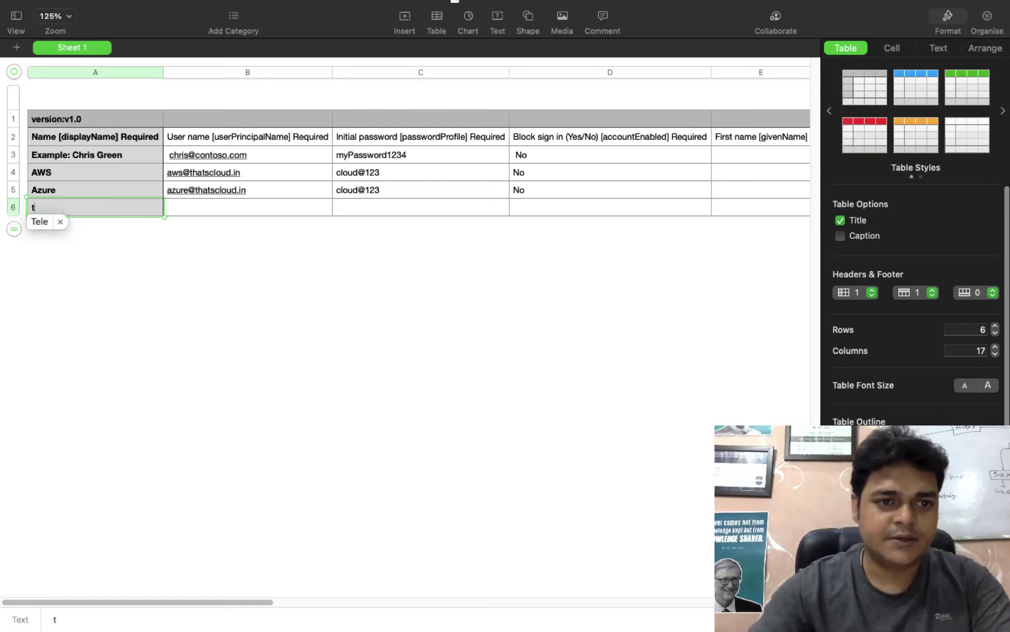
pyautogui.write('te')
pyautogui.press('BackSpace')
pyautogui.press('BackSpace')
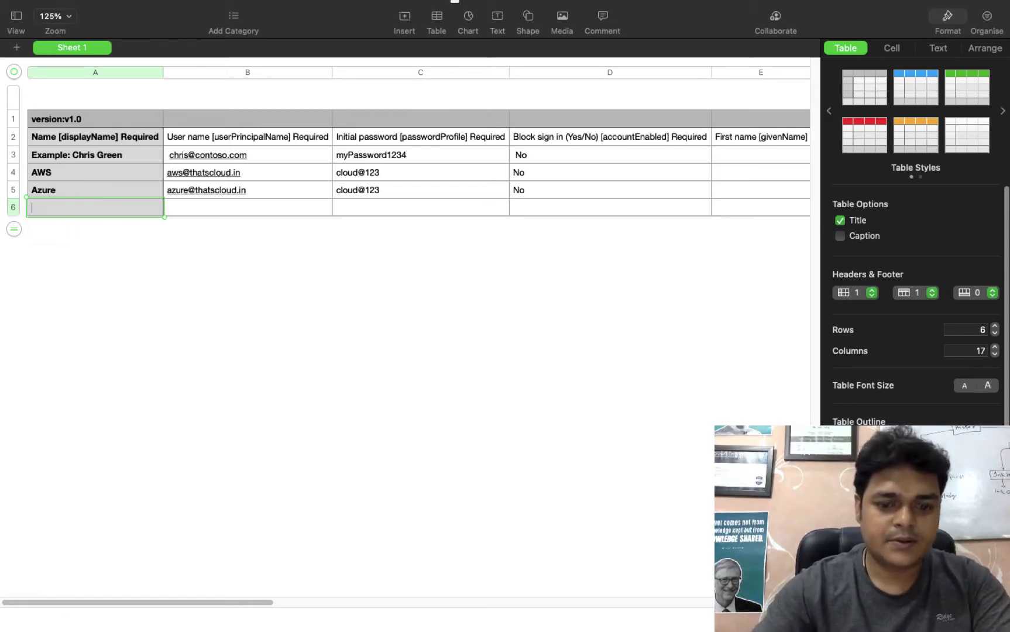
pyautogui.write('telnet')
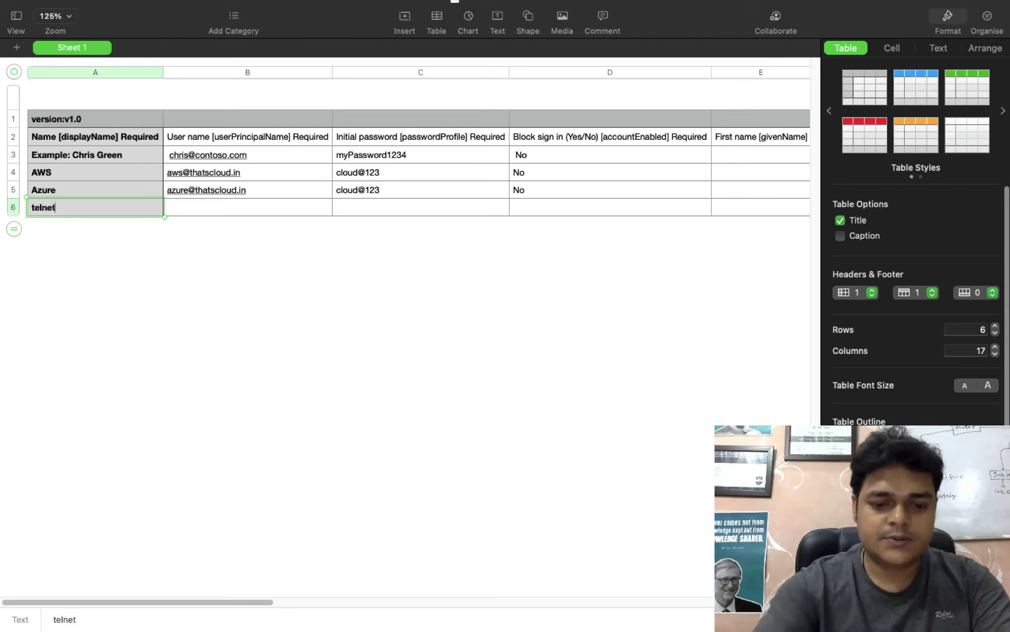
pyautogui.press('Tab')
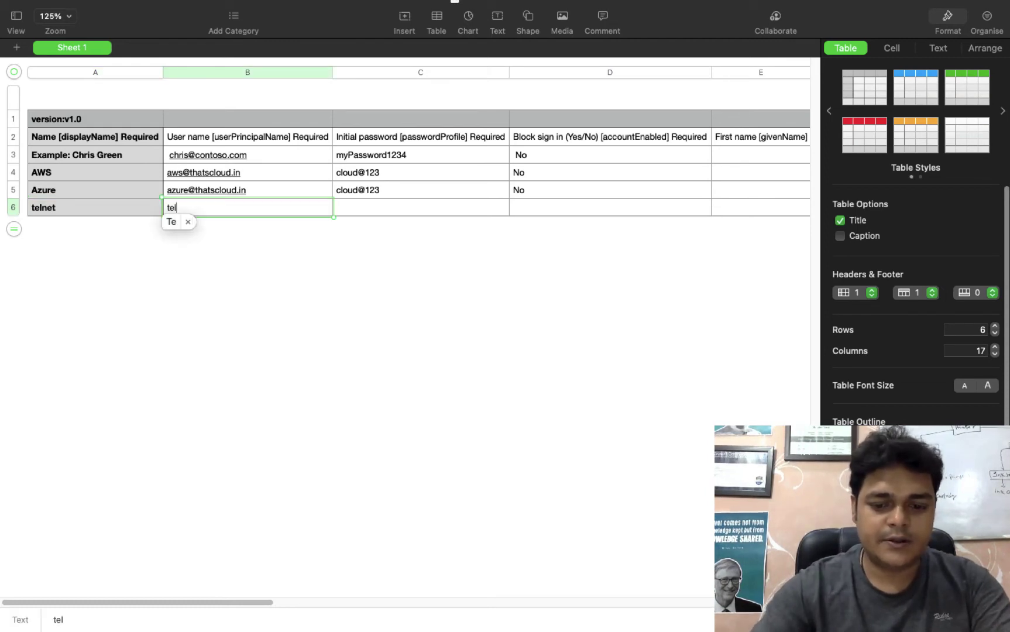
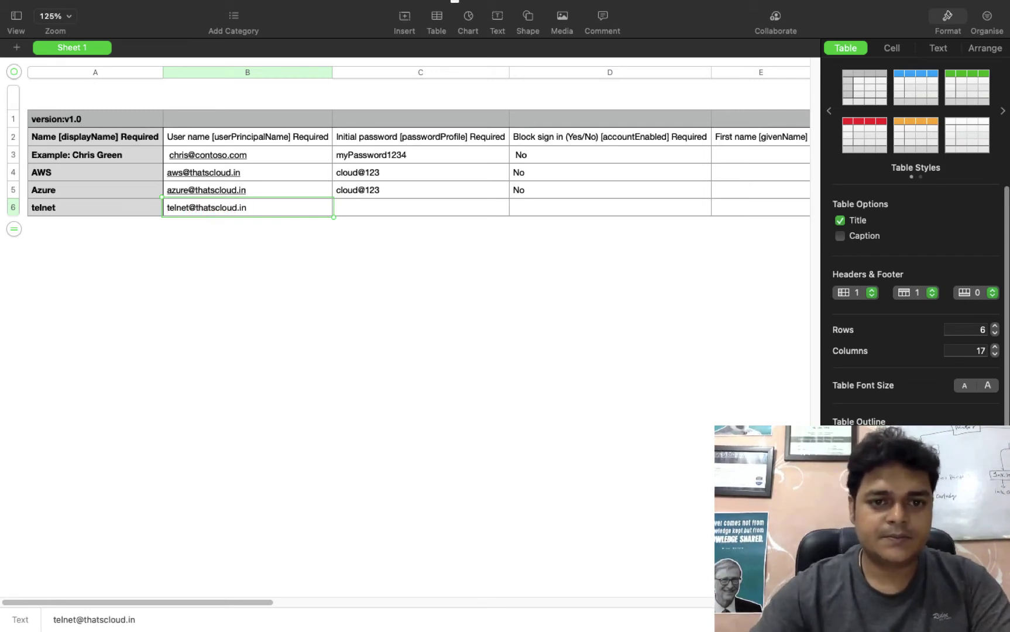
pyautogui.press('Tab')
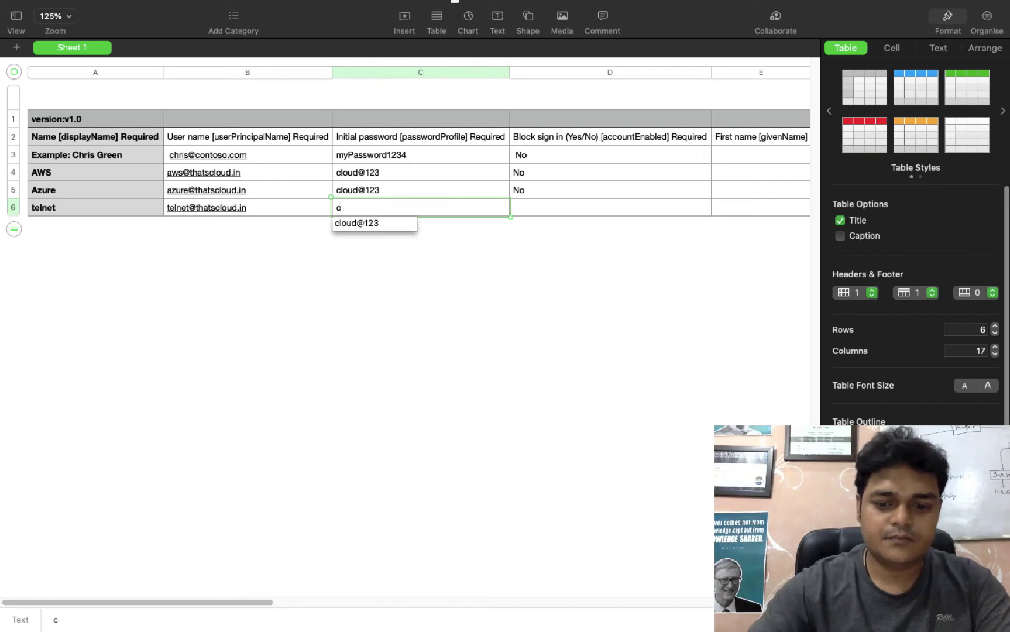
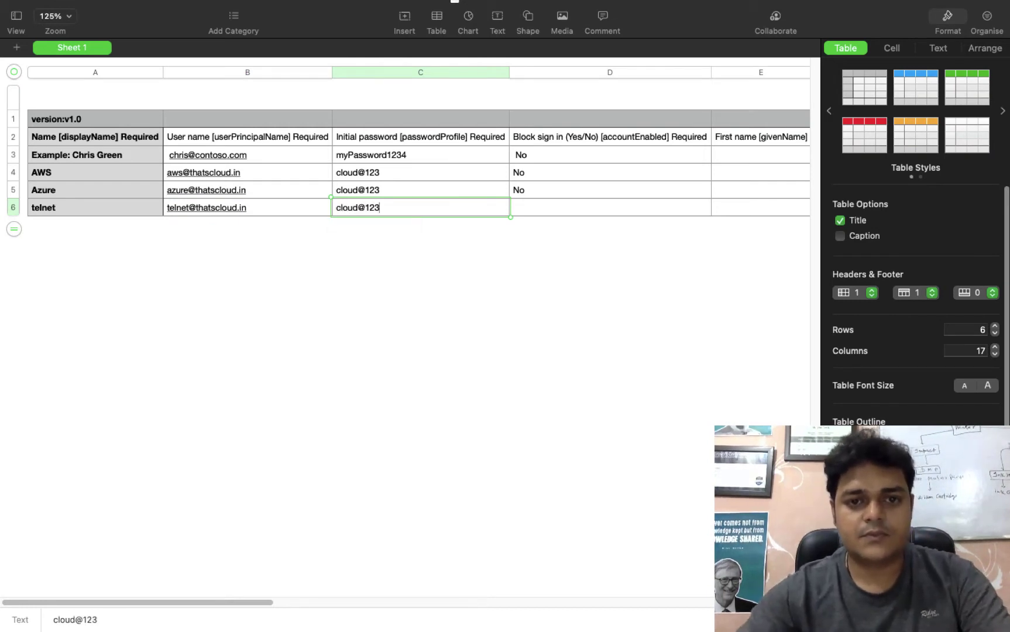
pyautogui.press('Tab')
pyautogui.write('No')
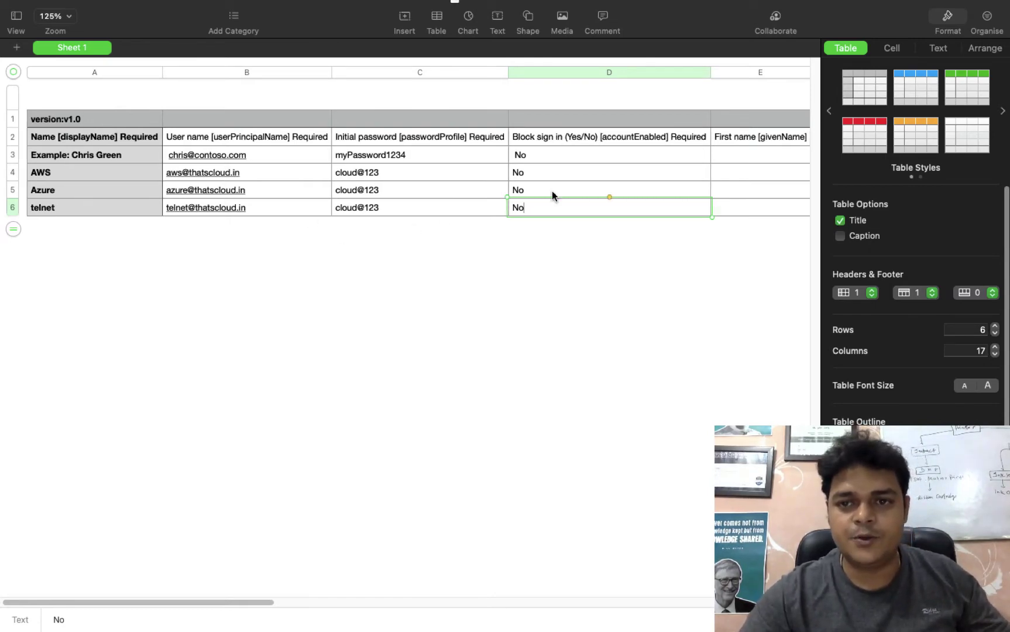
# Scroll across the table to review the AWS, Azure and telnet rows back to column A.
pyautogui.hscroll(10, 552, 191)
pyautogui.hscroll(1, 552, 190)
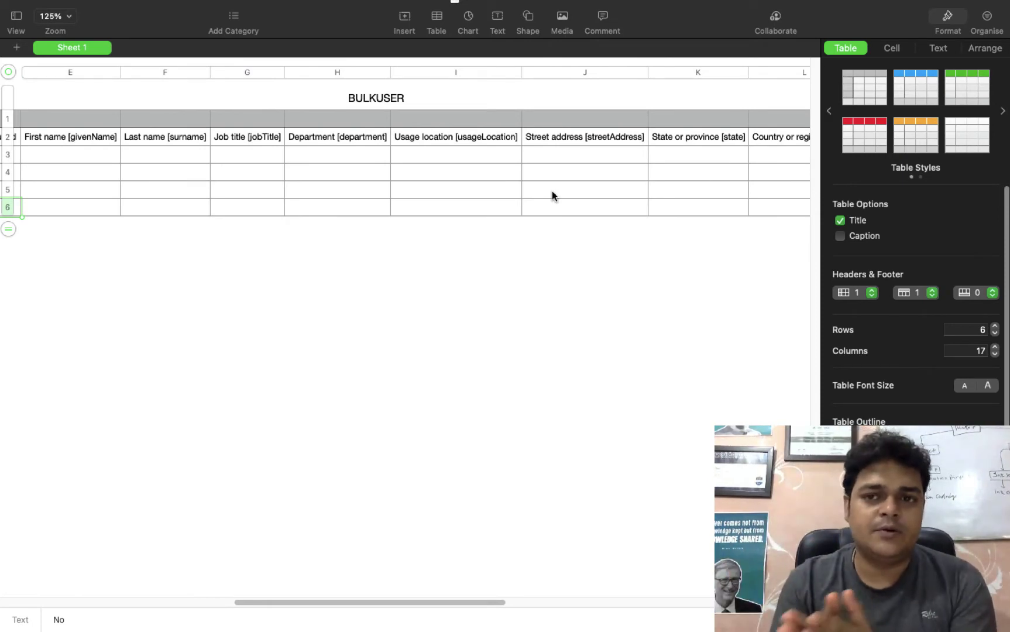
pyautogui.hscroll(10, 643, 190)
pyautogui.hscroll(-7, 647, 192)
pyautogui.hscroll(-5, 648, 193)
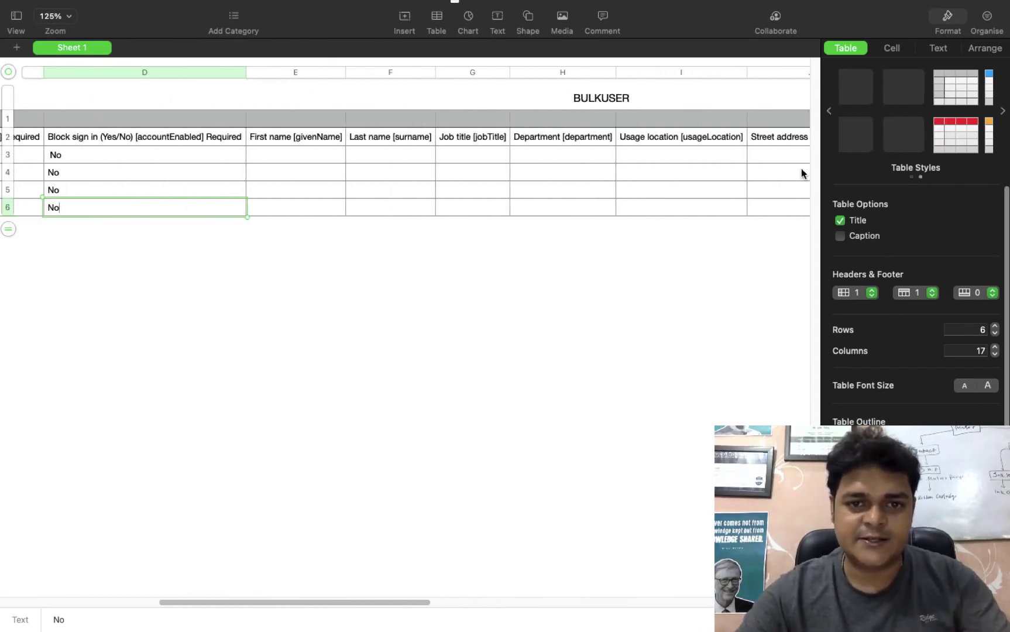
pyautogui.hscroll(-12, 526, 166)
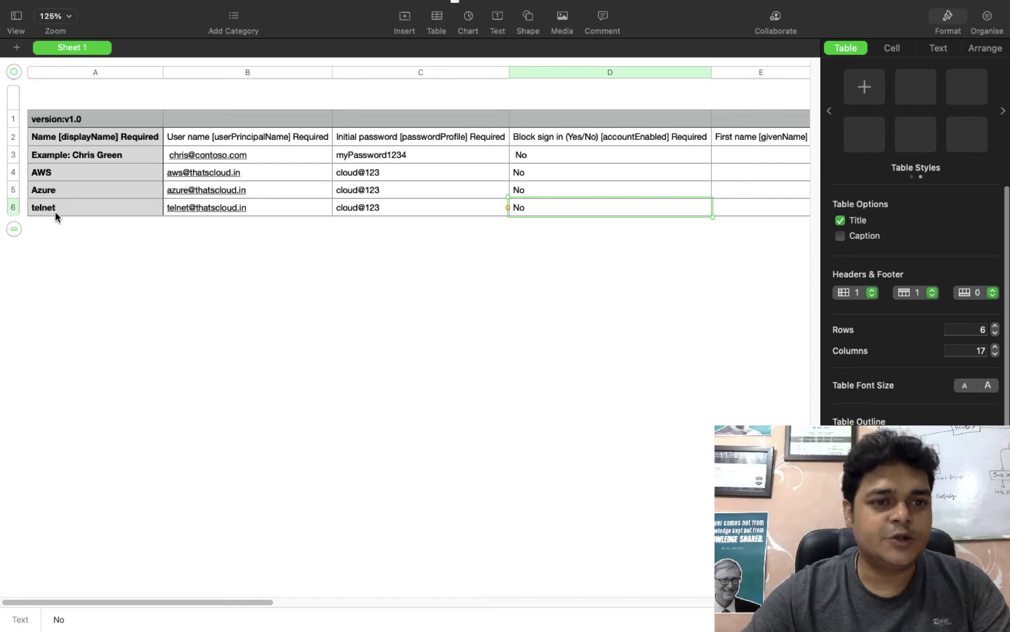
pyautogui.hotkey('ctrl', 'Right')
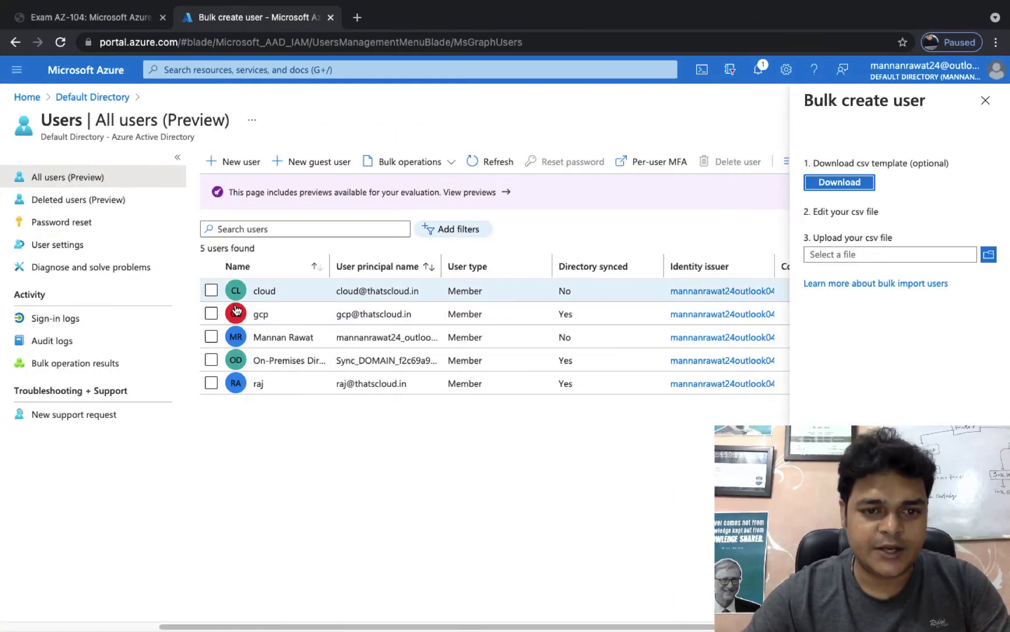
pyautogui.hotkey('ctrl', 'Left')
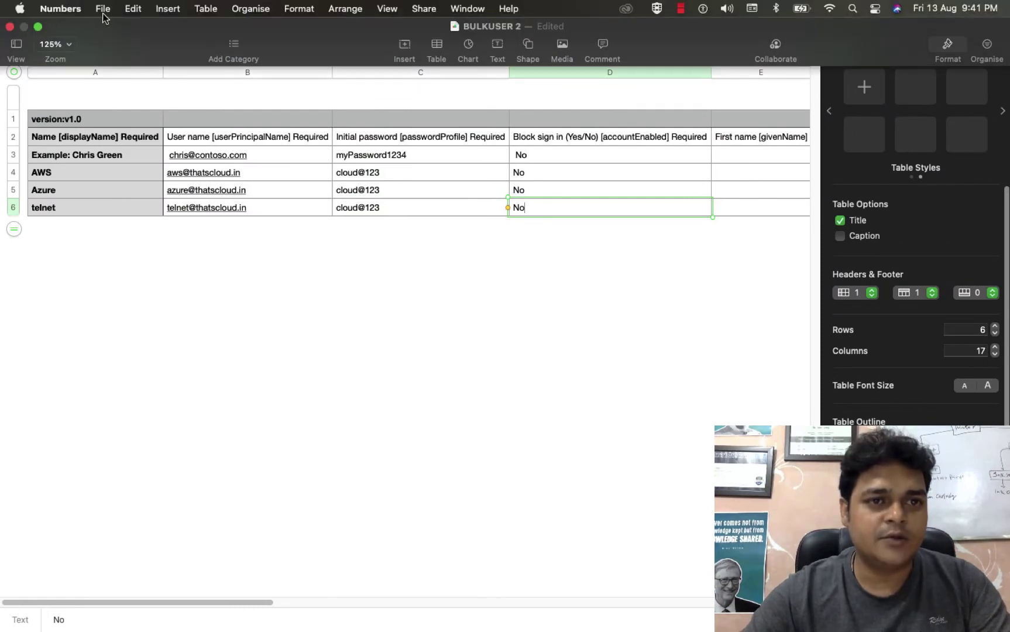
# Export the user table to CSV, saving it as finaluserbulk in Azure-104-hindi.
pyautogui.click(103, 9)
pyautogui.moveTo(132, 176)
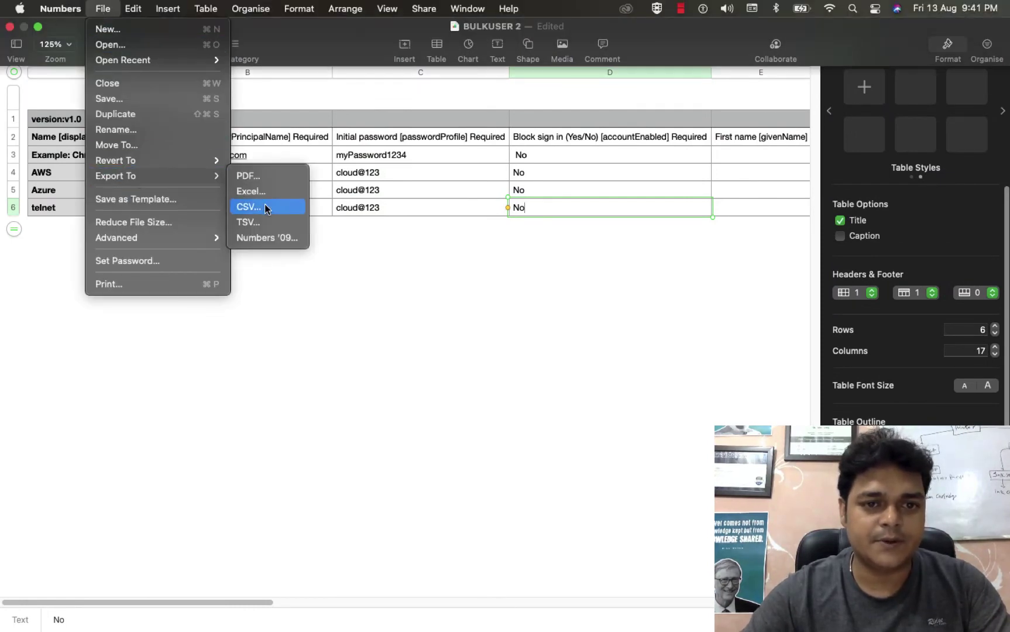
pyautogui.press('Escape')
pyautogui.click(592, 296)
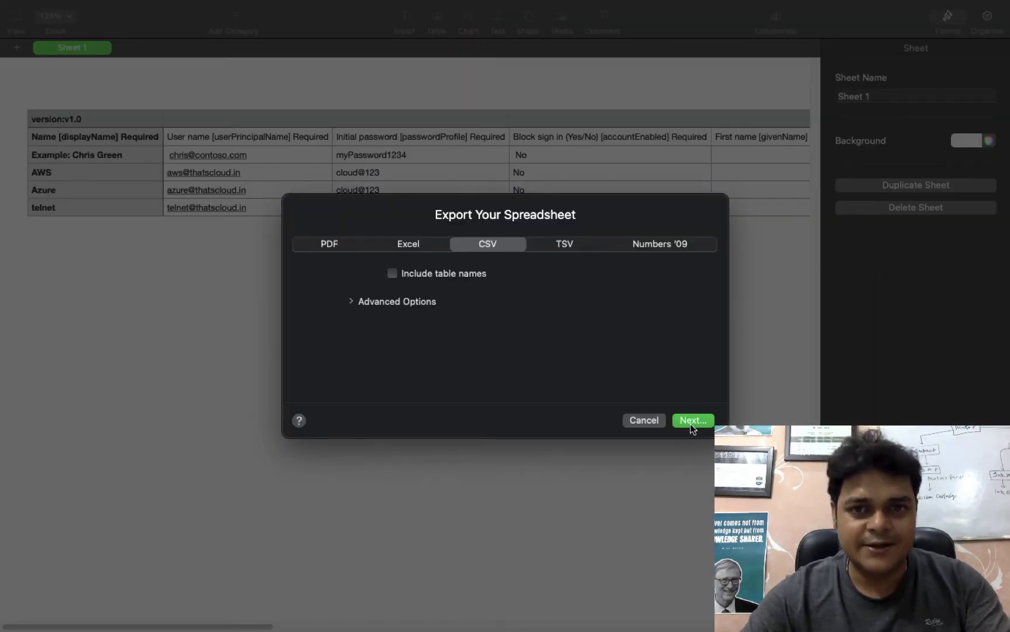
pyautogui.click(690, 422)
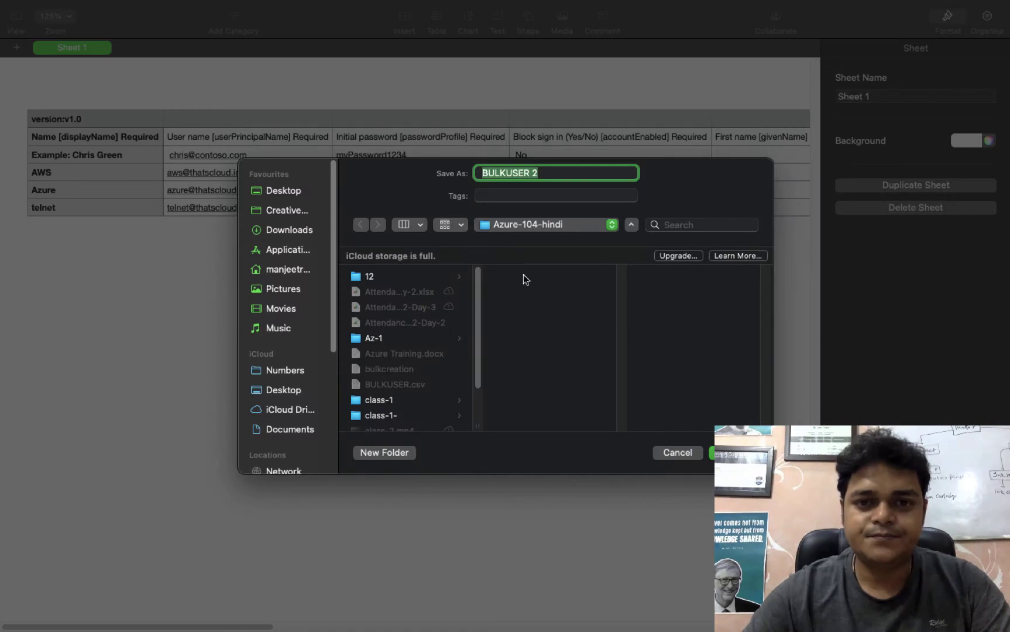
pyautogui.write('fin')
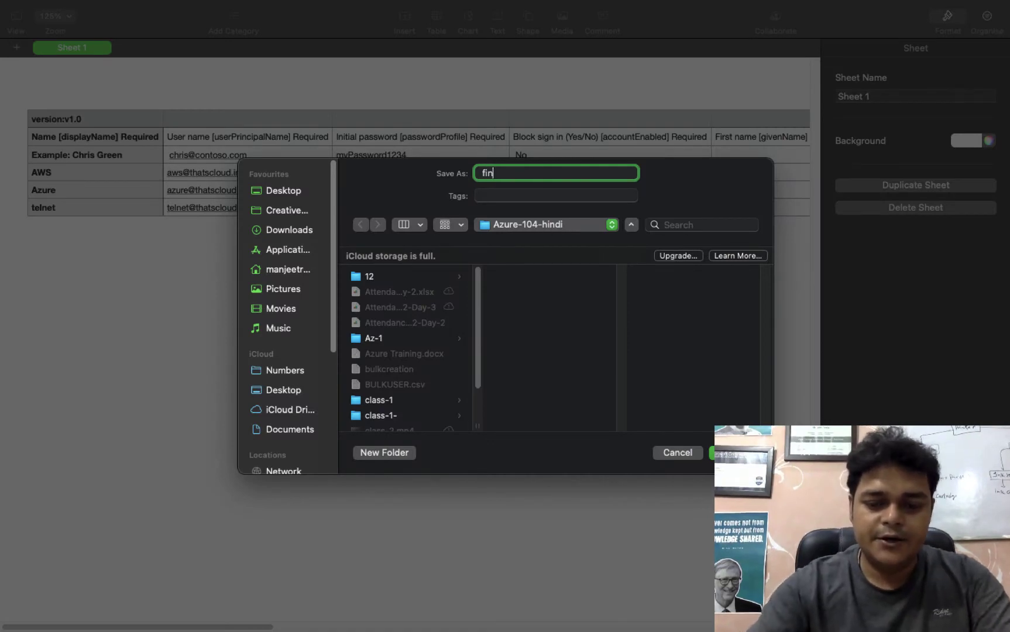
pyautogui.write('aluserbulk')
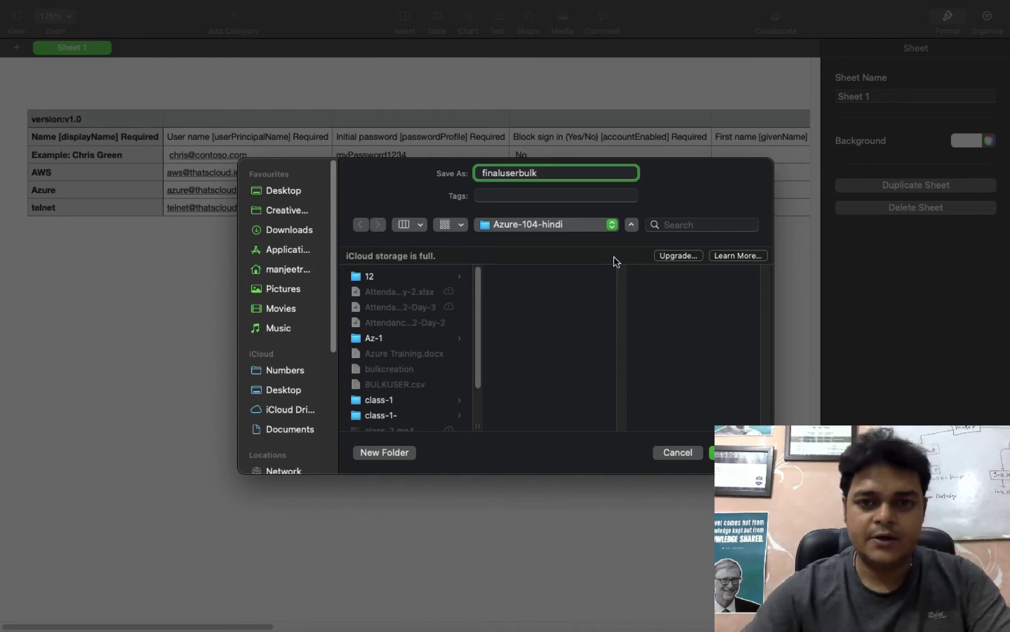
pyautogui.press('Return')
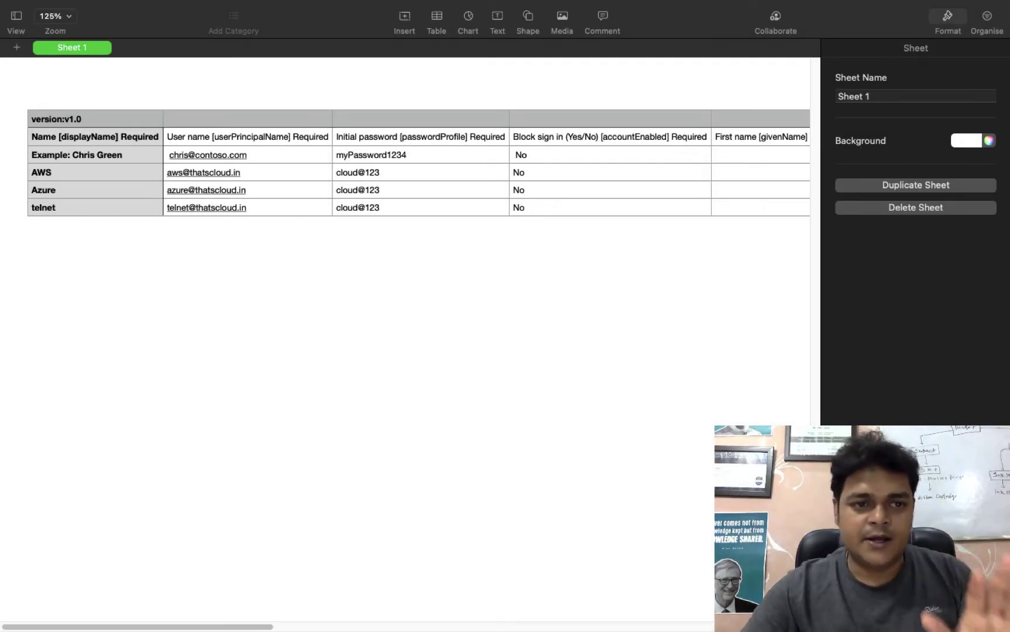
pyautogui.hotkey('ctrl', 'Right')
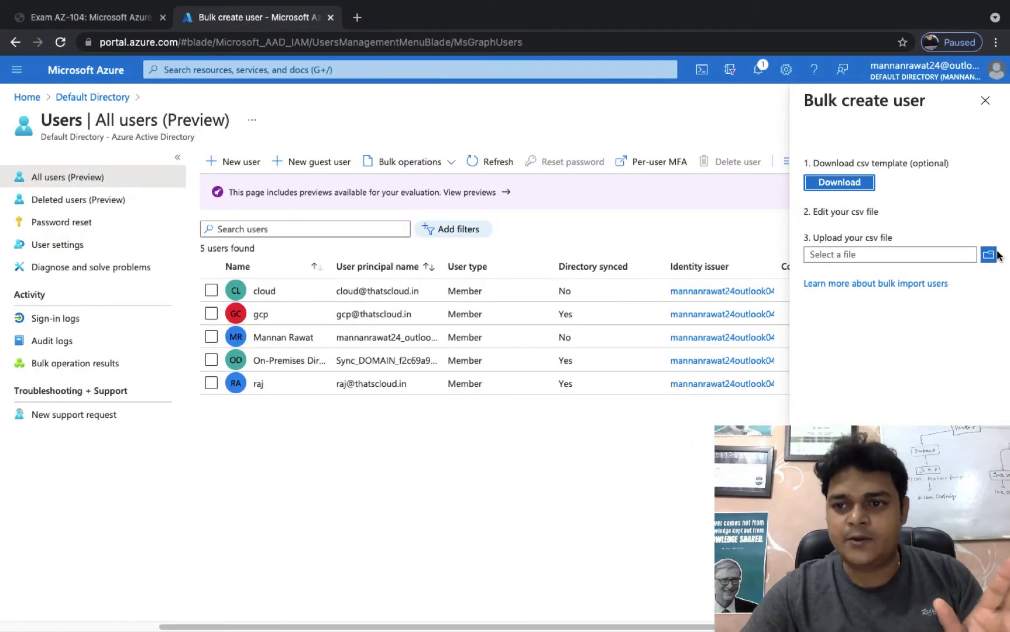
# Upload finaluserbulk.csv in Bulk create user and refresh the users list to show 8 users.
pyautogui.click(989, 255)
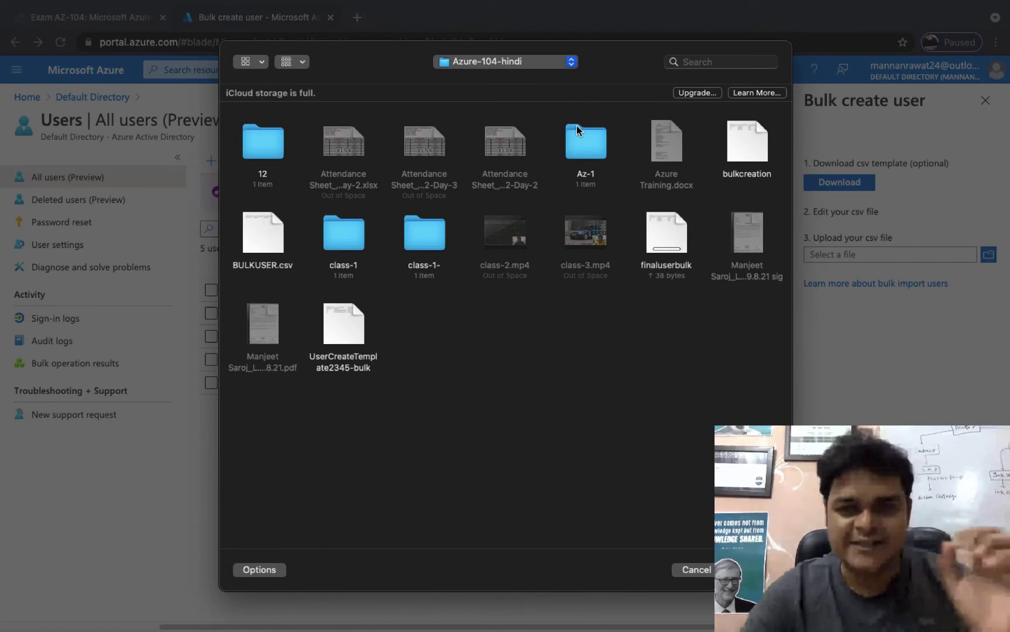
pyautogui.click(666, 235)
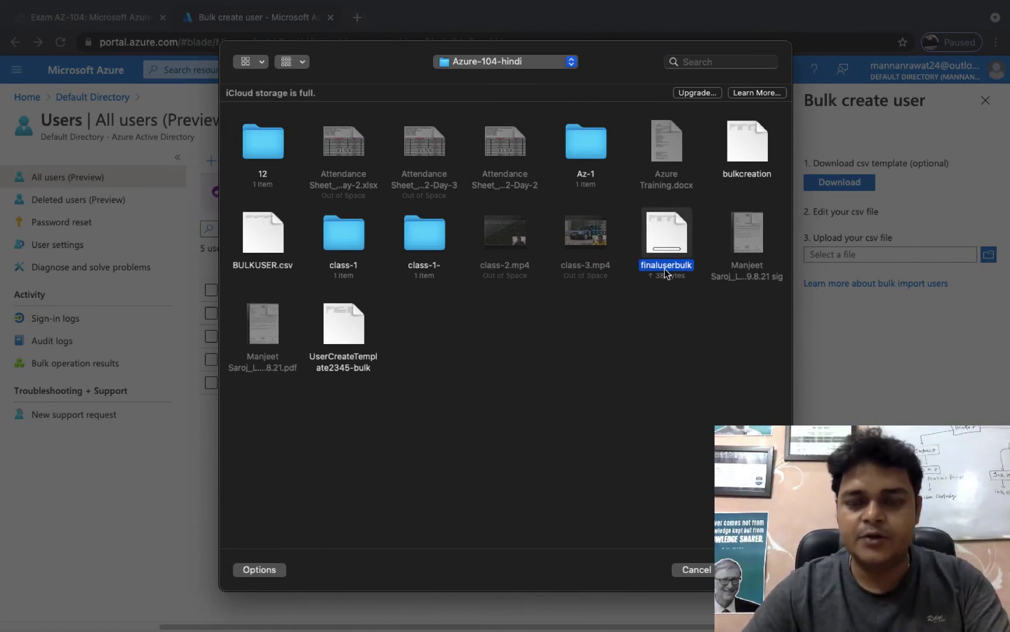
pyautogui.press('Return')
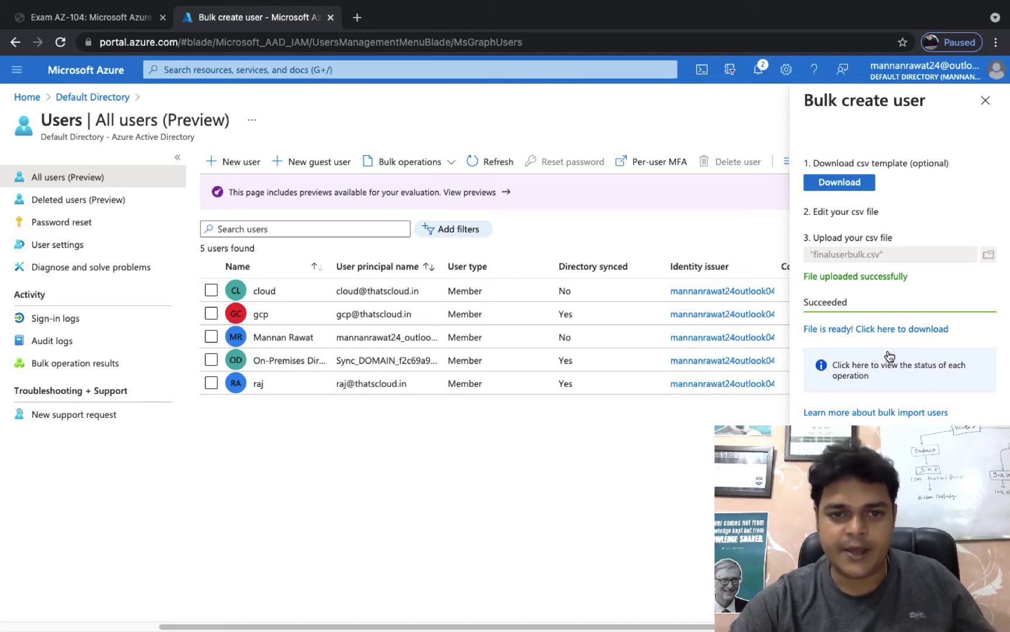
pyautogui.click(493, 163)
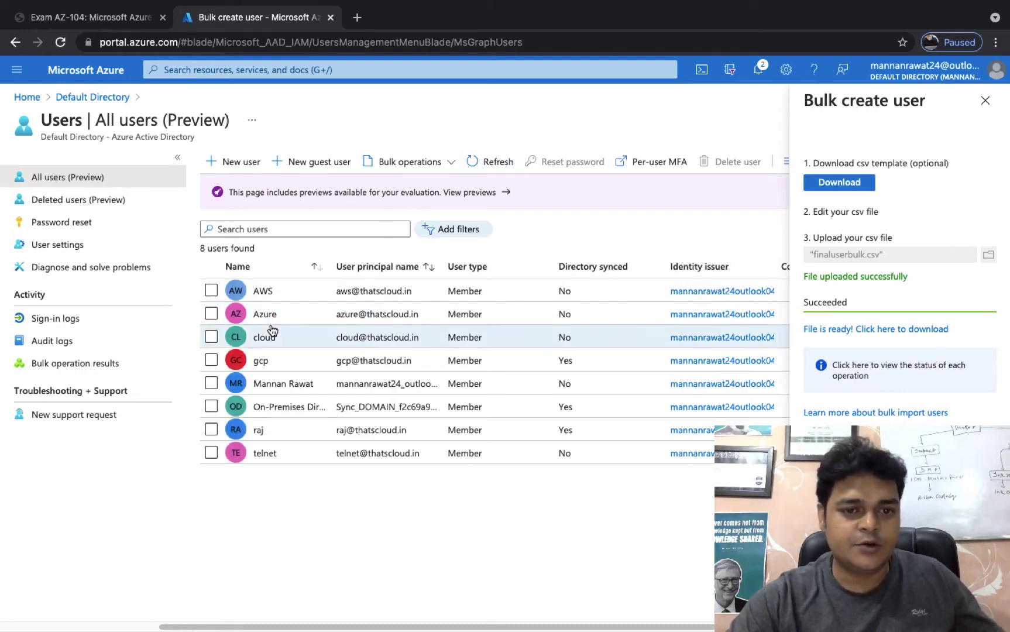
# Recheck the user spreadsheet, then return to the browser.
pyautogui.hotkey('ctrl', 'Right')
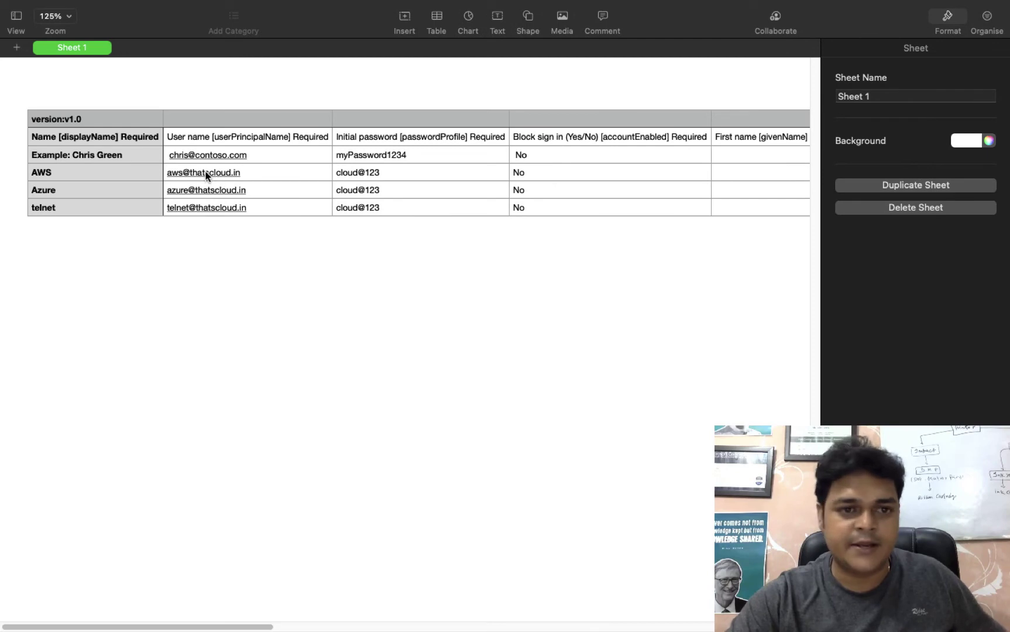
pyautogui.hotkey('ctrl', 'Left')
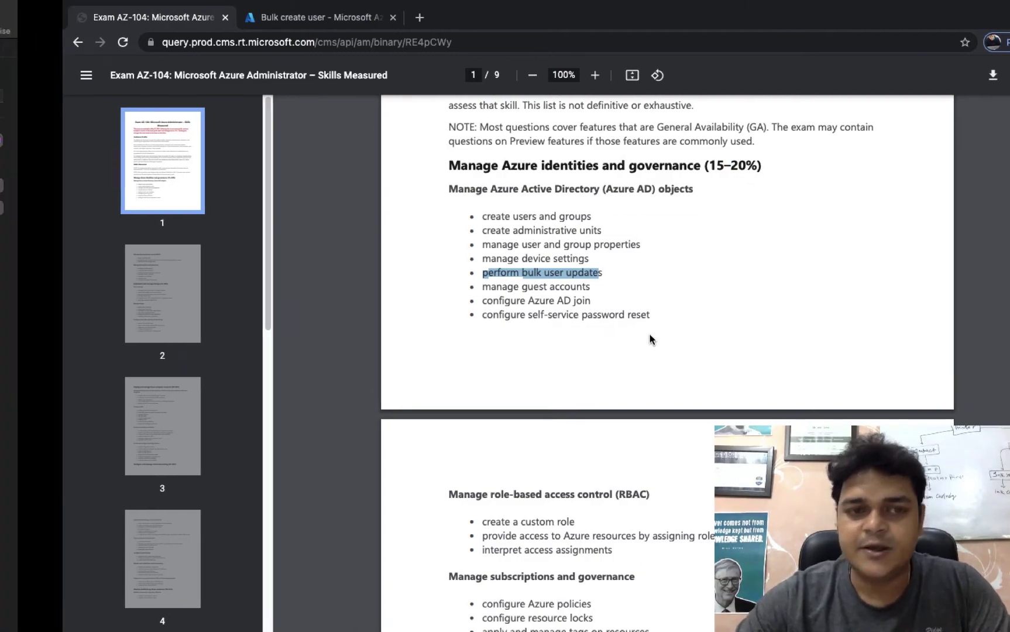
# Go back to the Azure portal tab and close the Bulk create user pane.
pyautogui.hotkey('ctrl', 'Left')
pyautogui.hotkey('ctrl', 'Right')
pyautogui.click(294, 19)
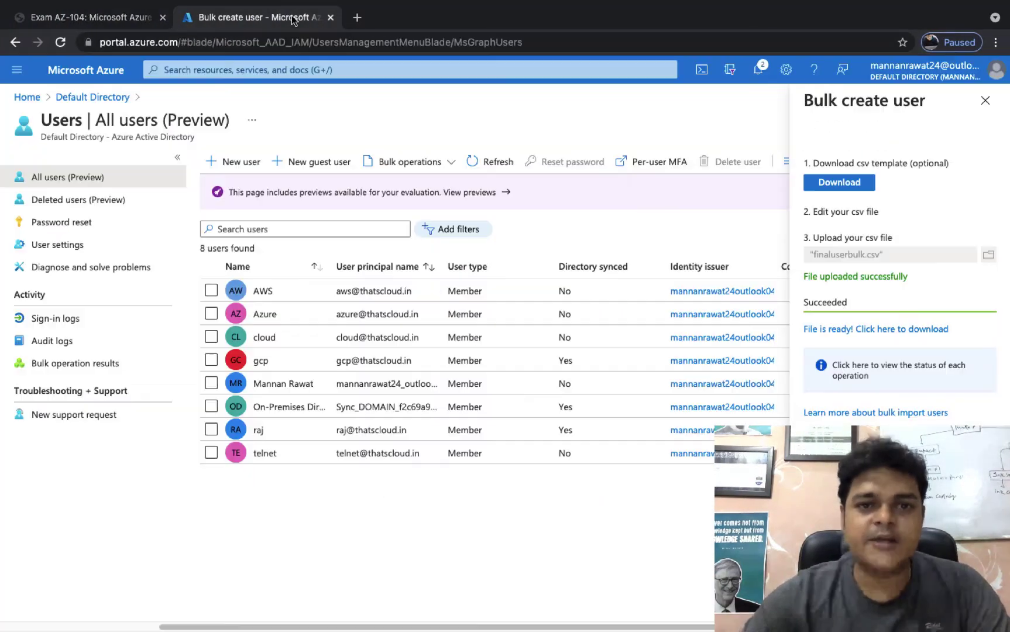
pyautogui.click(985, 100)
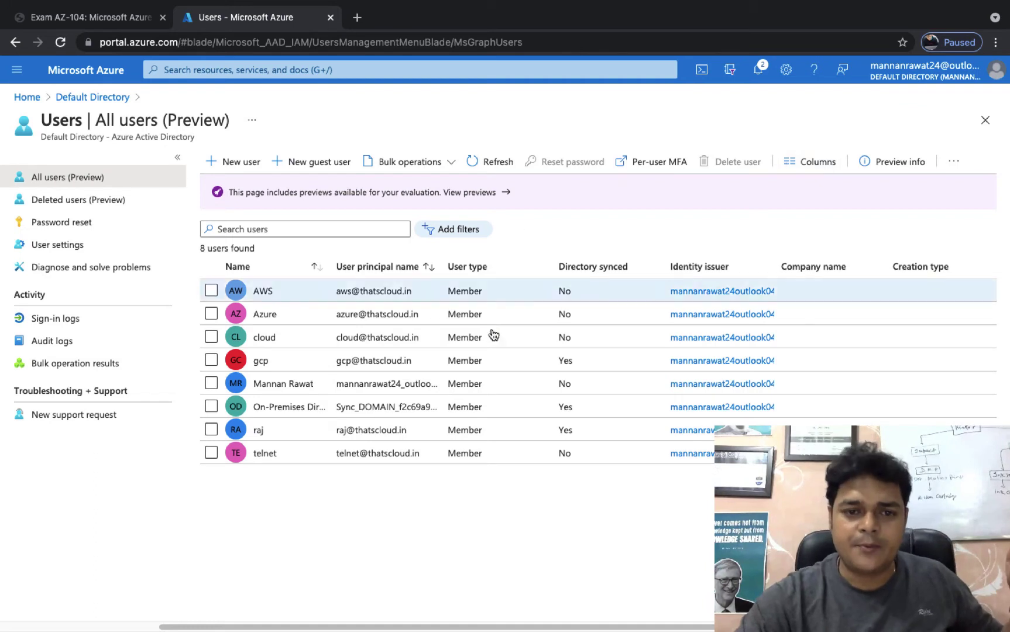
# On the Password reset Properties page, set self-service password reset to All and save the policy.
pyautogui.click(59, 228)
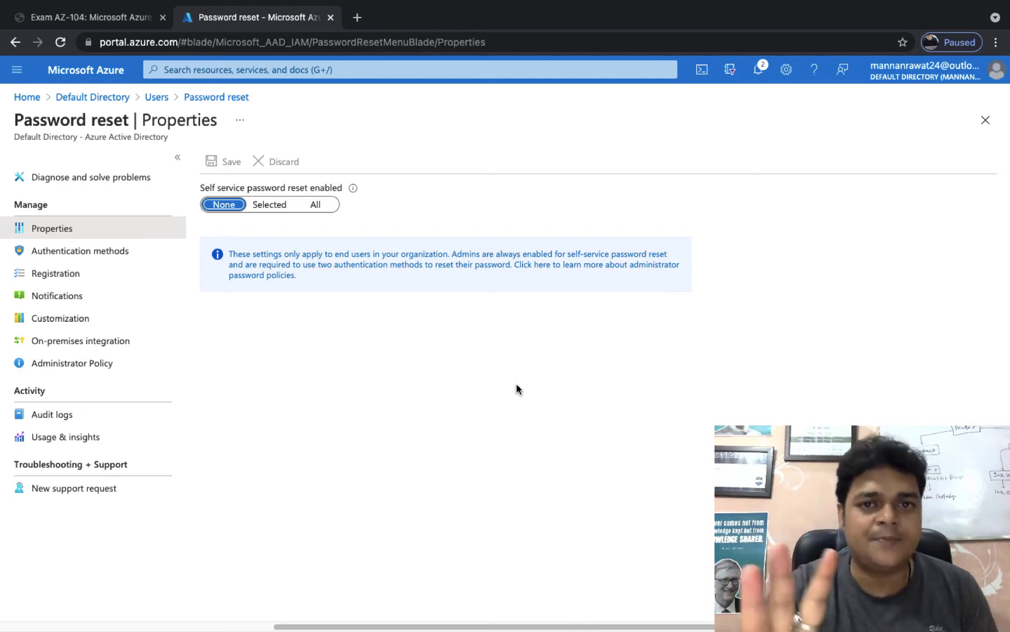
pyautogui.click(316, 205)
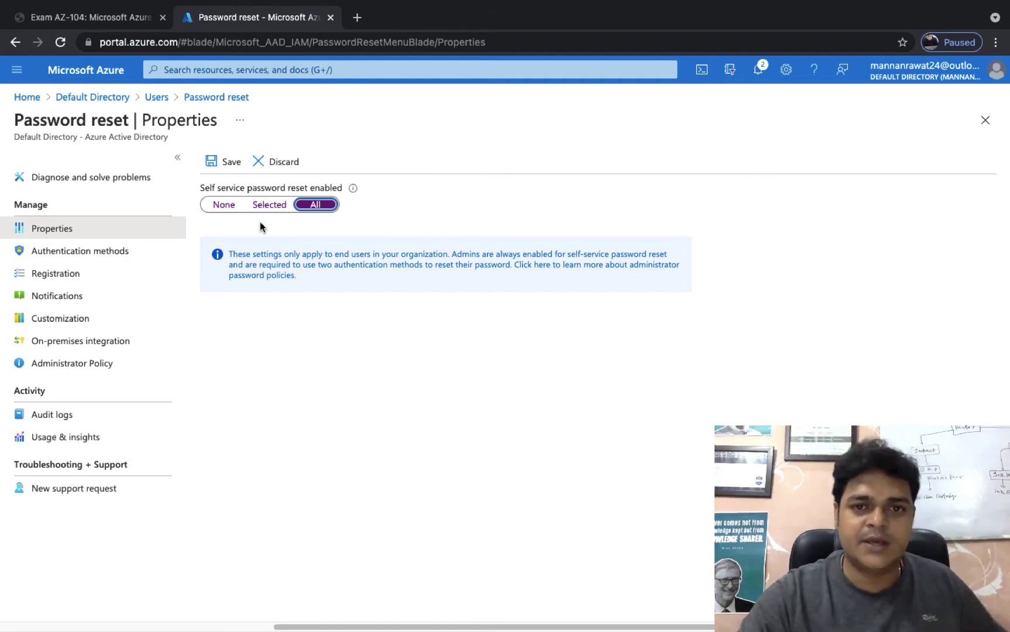
pyautogui.click(273, 206)
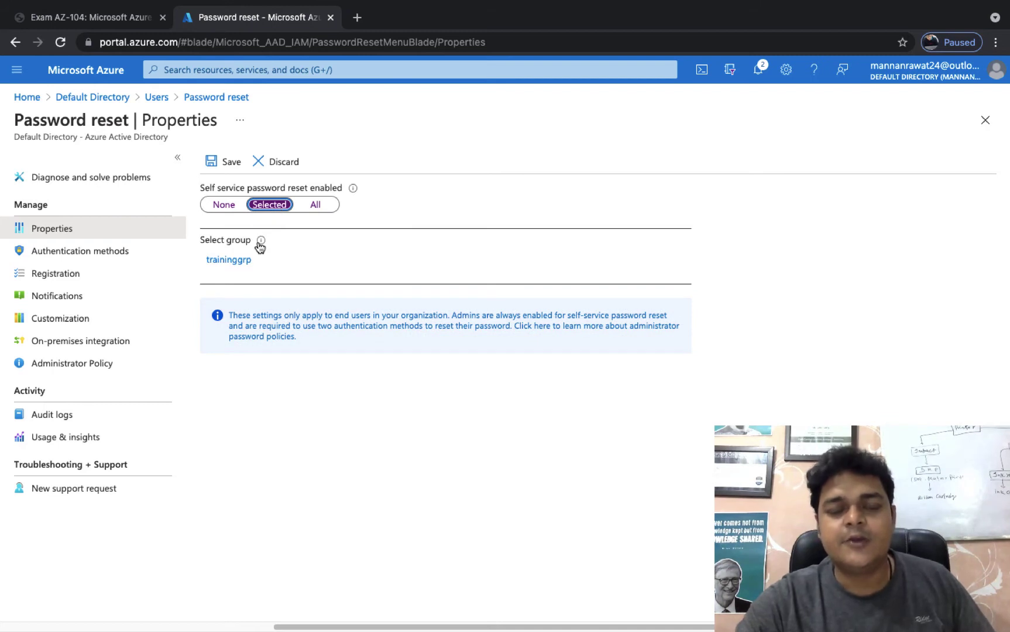
pyautogui.moveTo(260, 246)
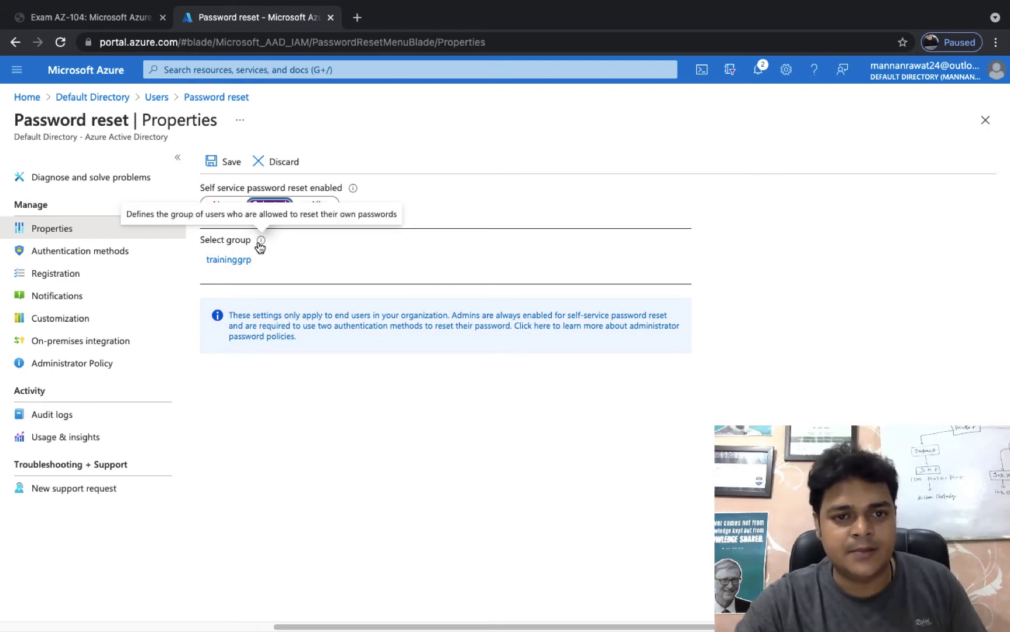
pyautogui.click(314, 207)
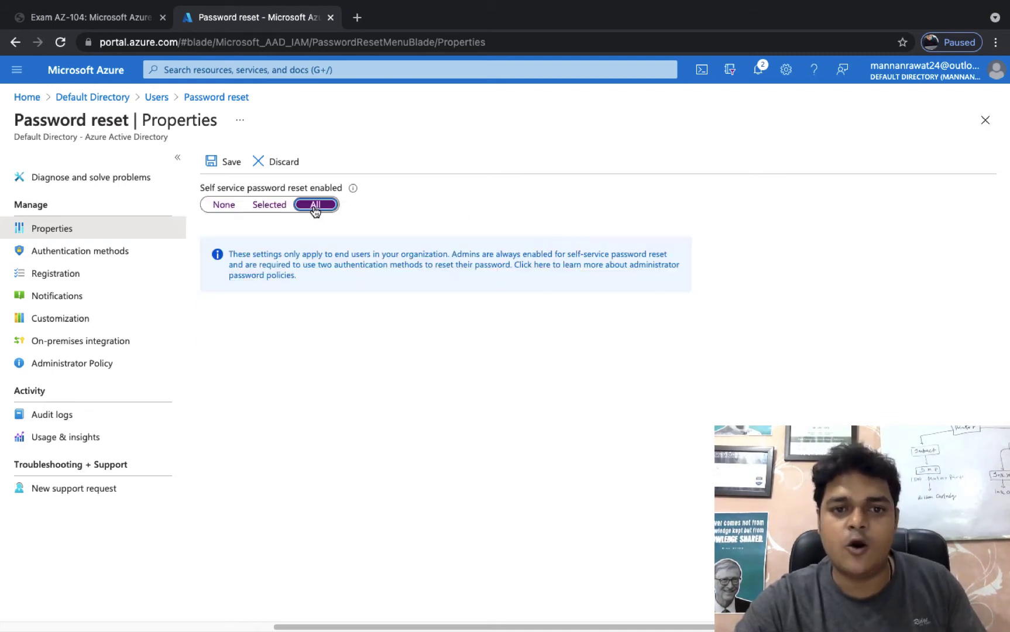
pyautogui.click(223, 160)
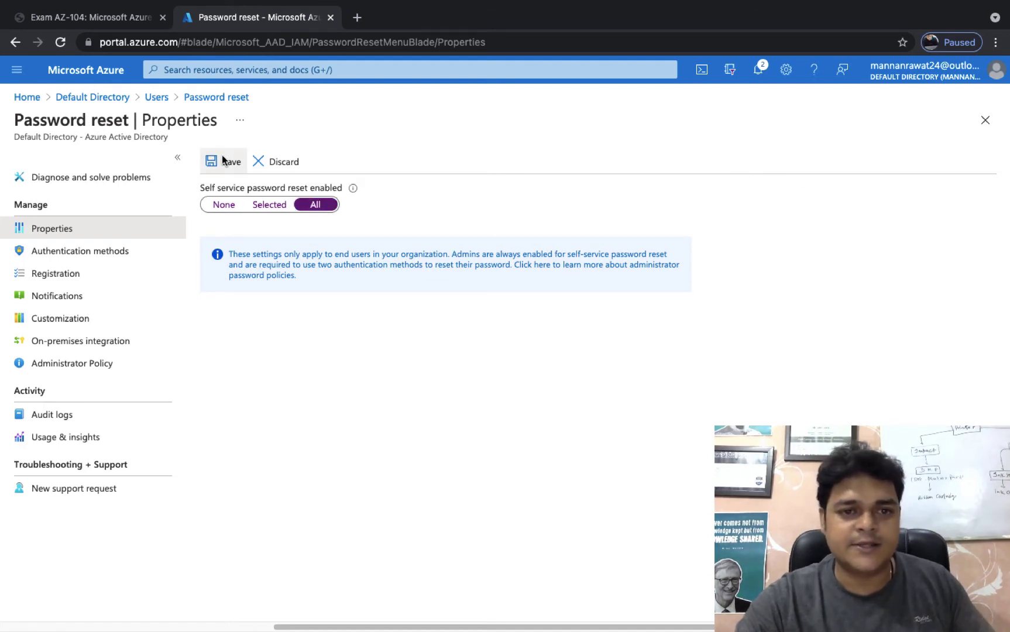
pyautogui.click(223, 160)
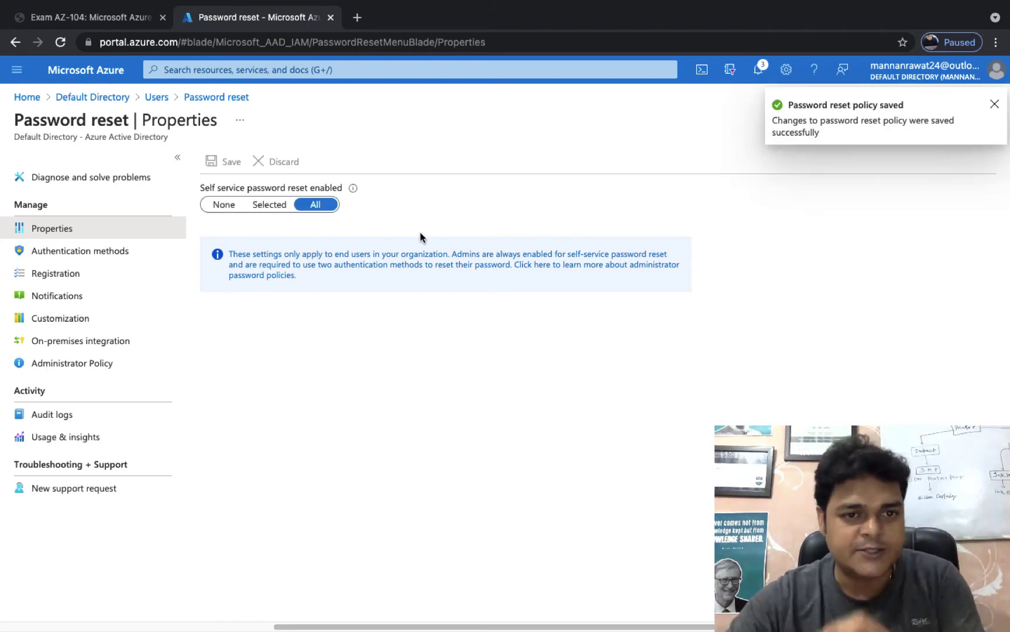
# Copy the AWS user's principal name from their profile and open a new browser tab.
pyautogui.click(164, 97)
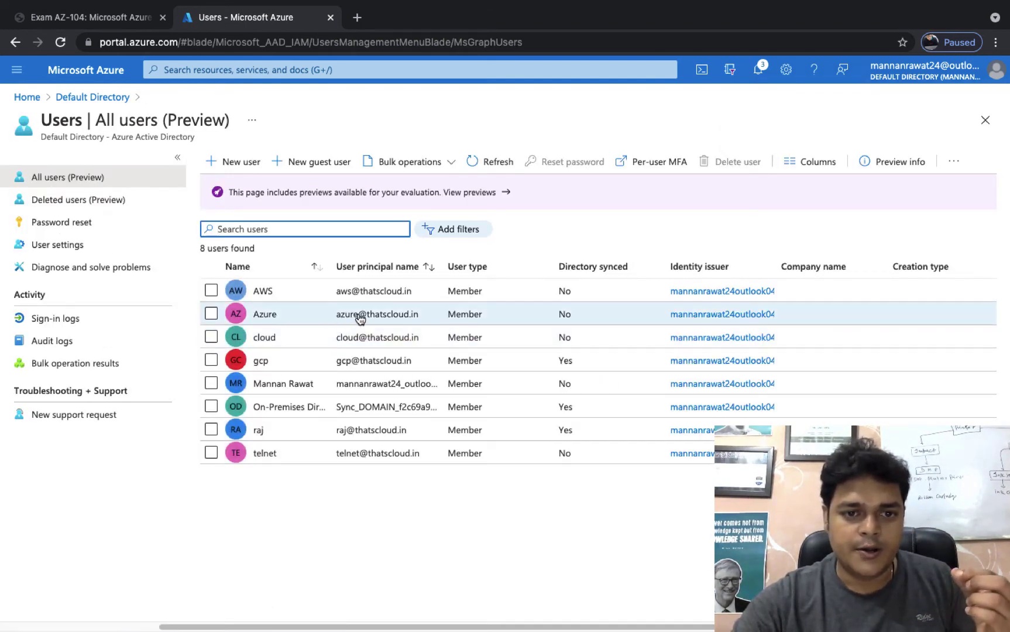
pyautogui.click(372, 293)
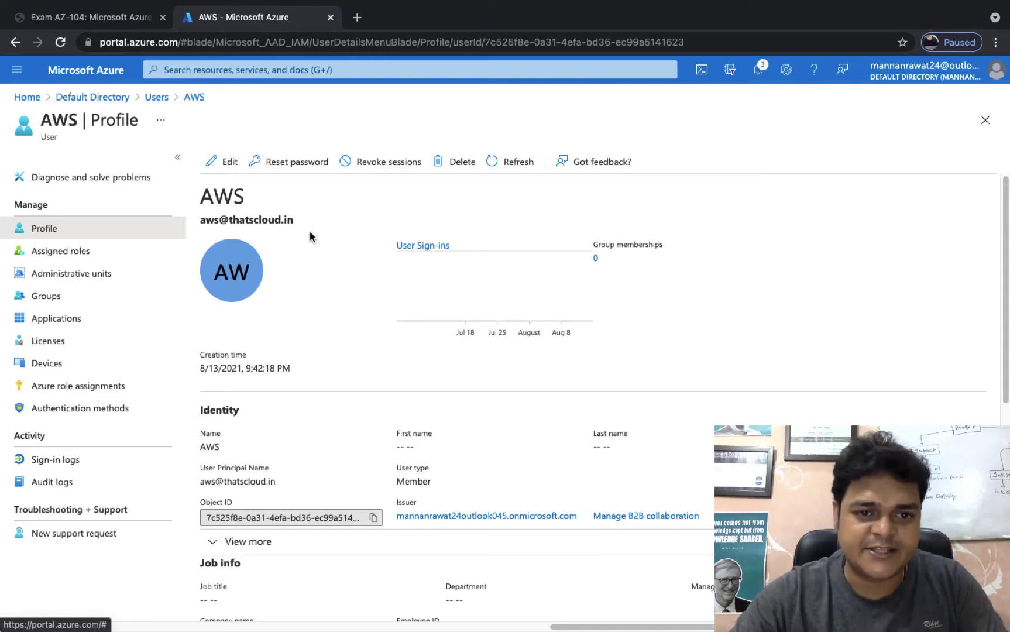
pyautogui.moveTo(296, 221); pyautogui.dragTo(196, 224)
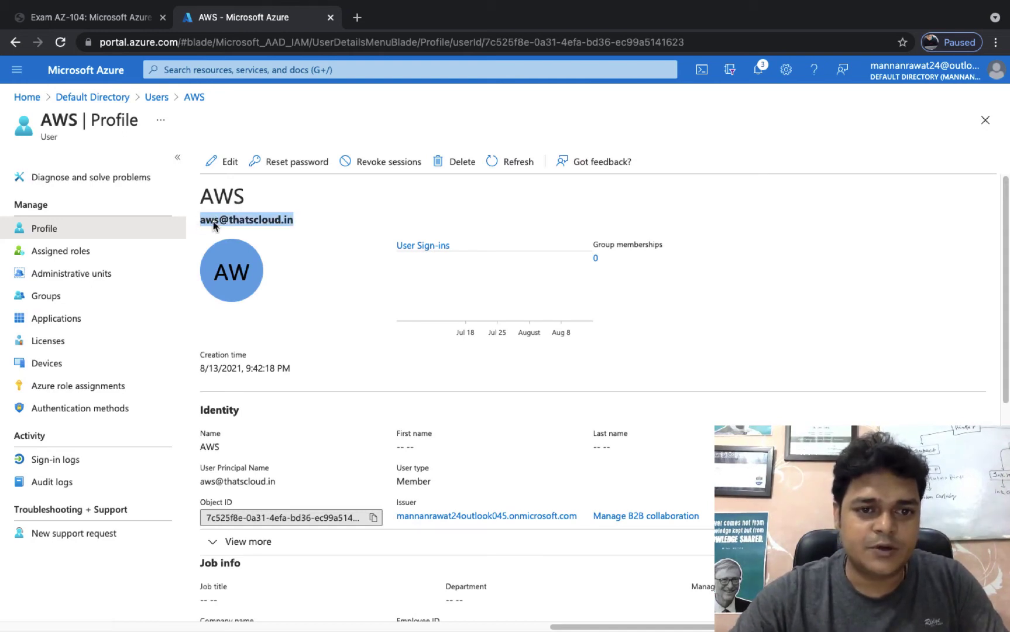
pyautogui.rightClick(214, 225)
pyautogui.click(240, 252)
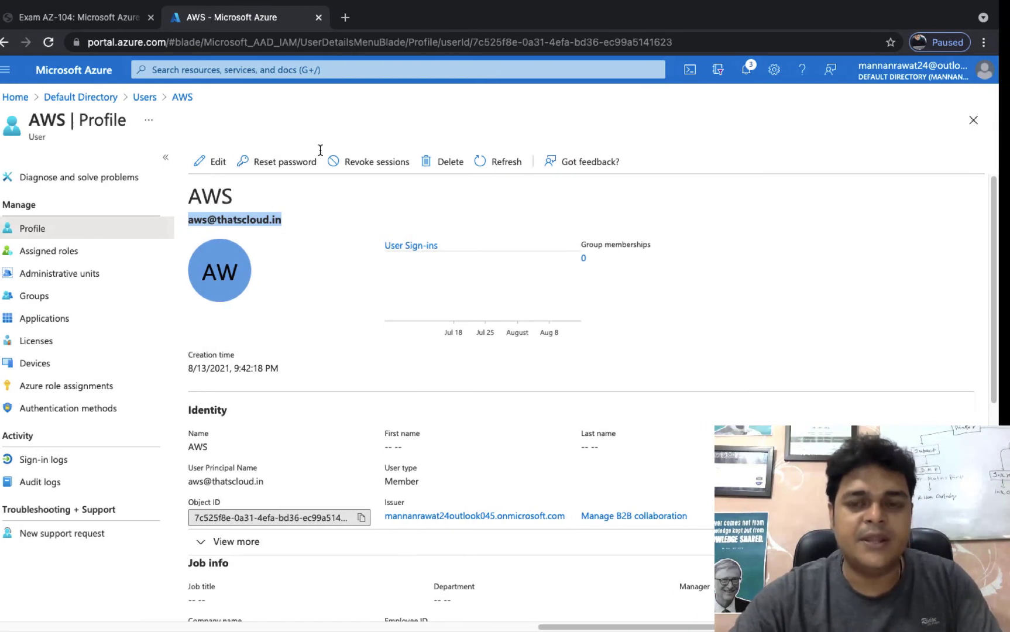
pyautogui.click(339, 17)
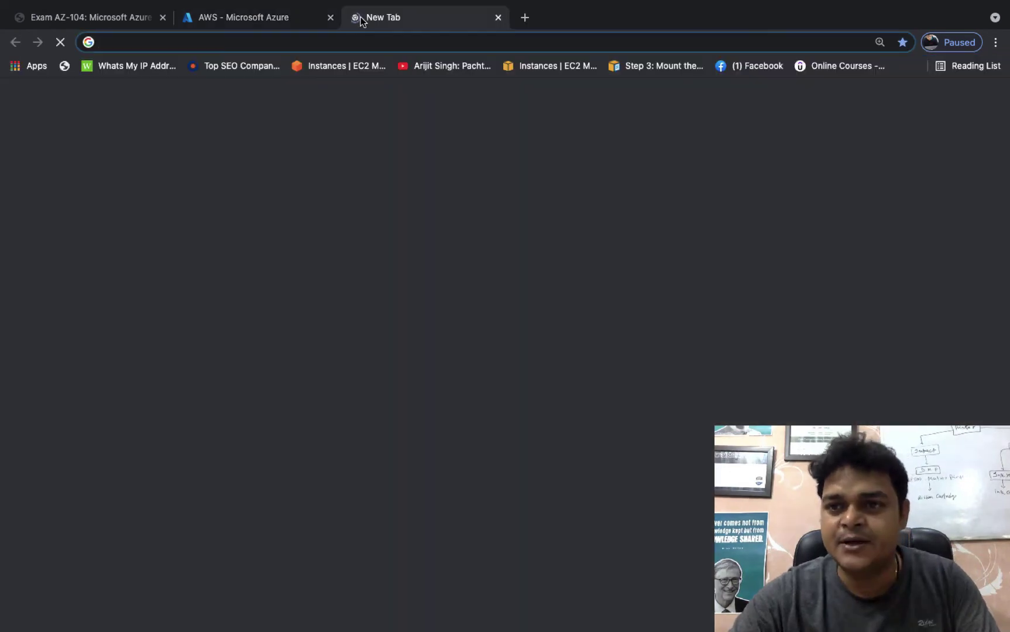
# Open a new Incognito window and go to portal.azure.com.
pyautogui.click(995, 42)
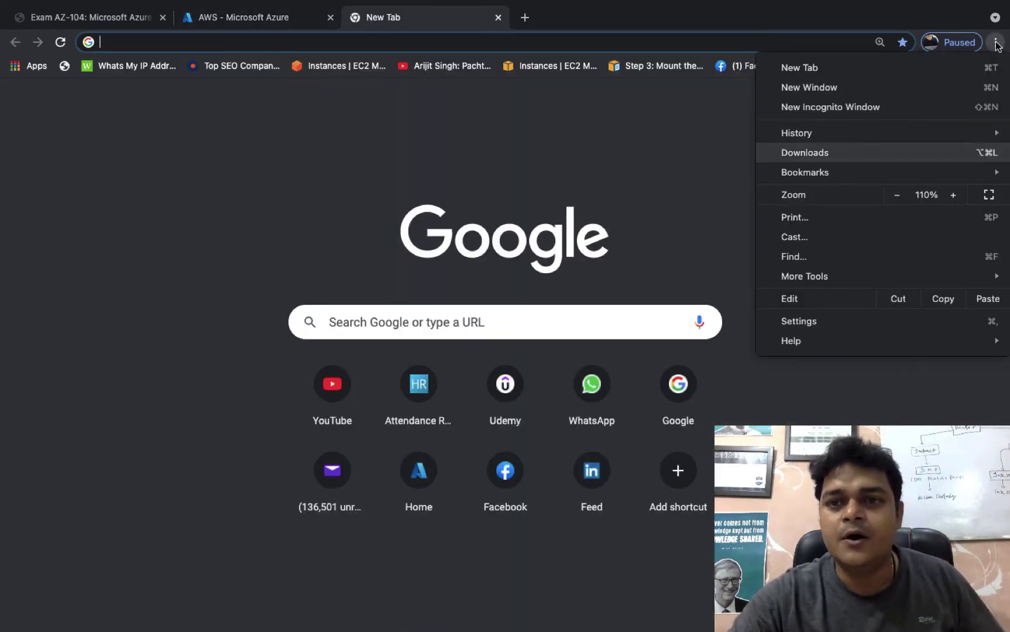
pyautogui.click(845, 110)
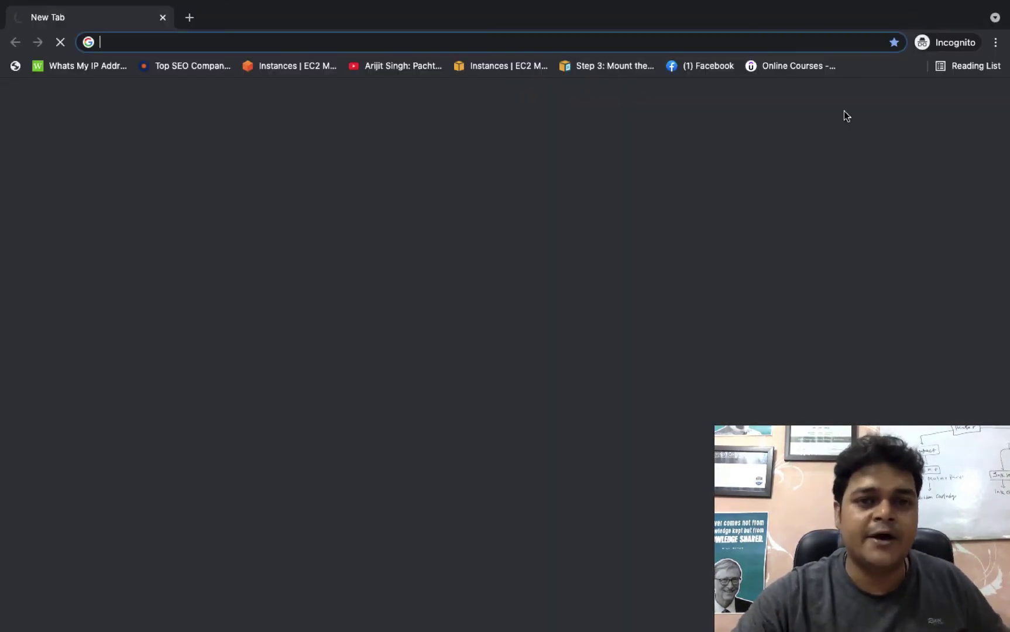
pyautogui.write('por')
pyautogui.press('Return')
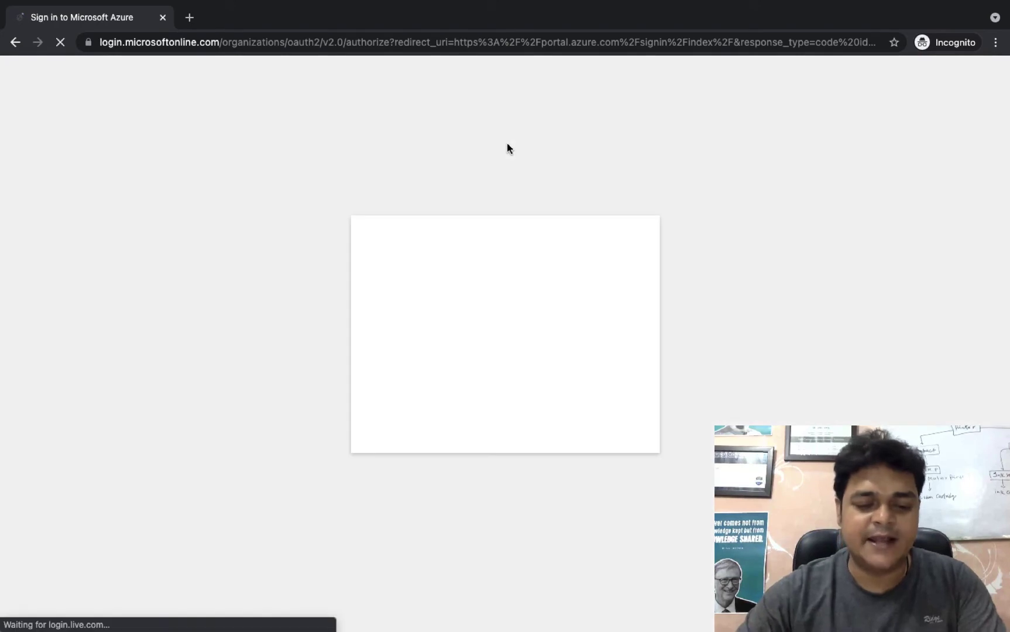
# Sign in as the AWS test user with the pasted sign-in address and the initial password.
pyautogui.press('super+v')
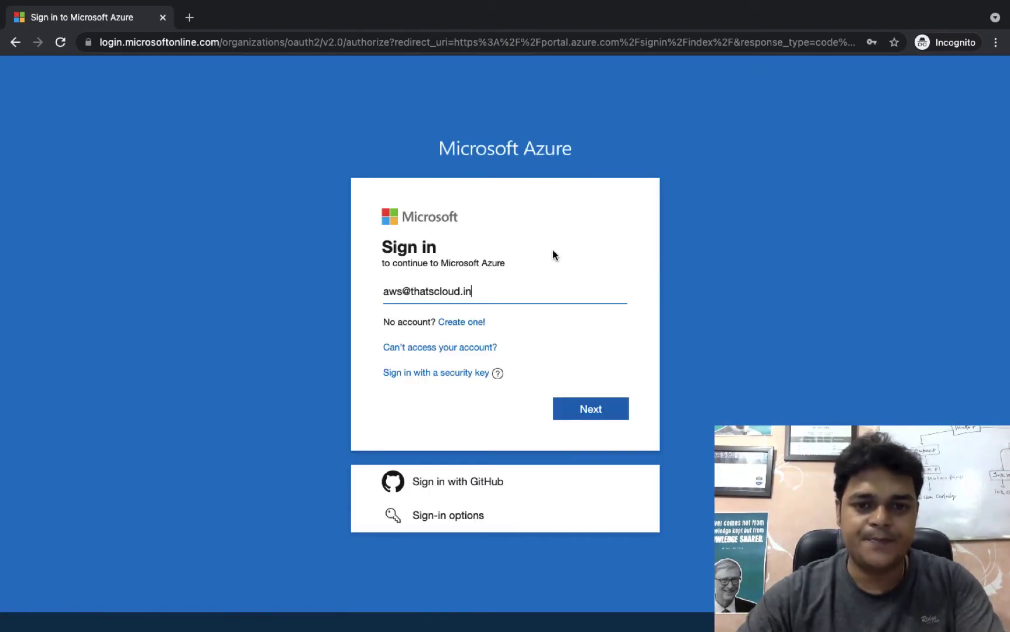
pyautogui.click(593, 411)
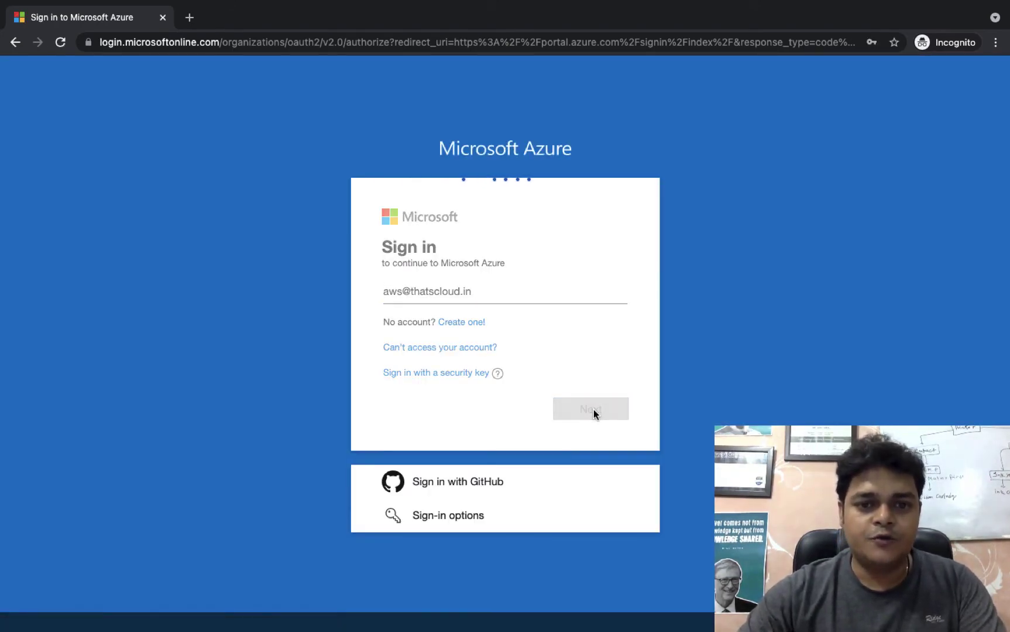
pyautogui.write('•')
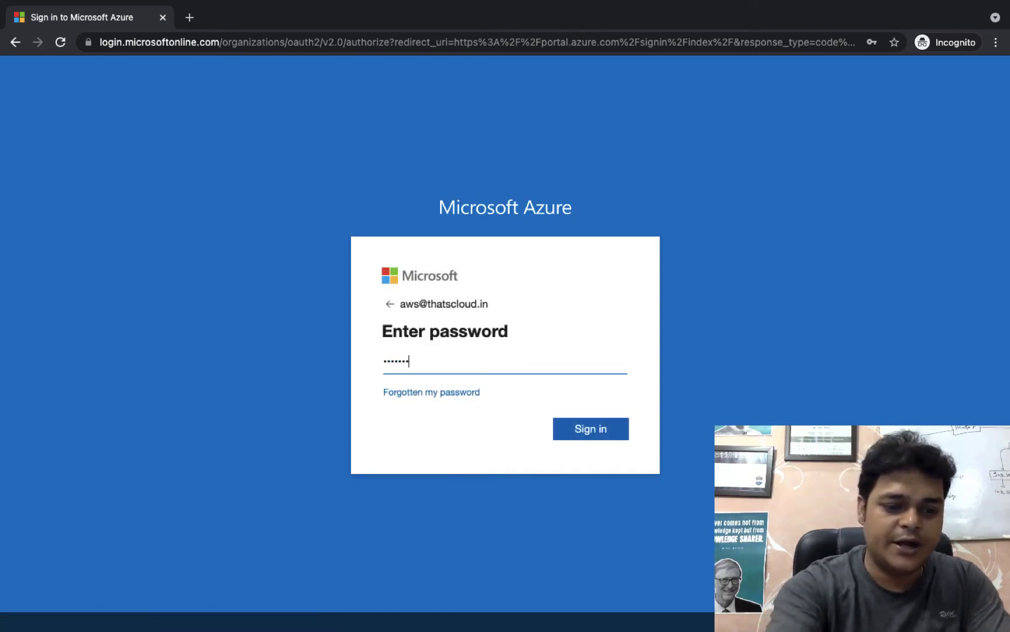
pyautogui.click(609, 422)
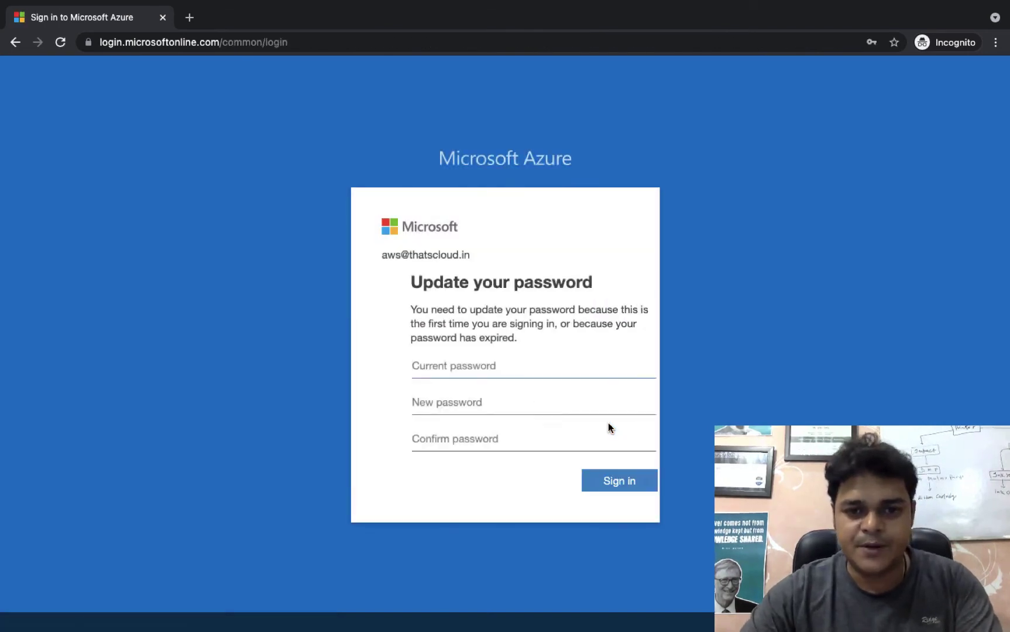
# Replace the initial password with a new one and proceed to security info registration.
pyautogui.write('•••')
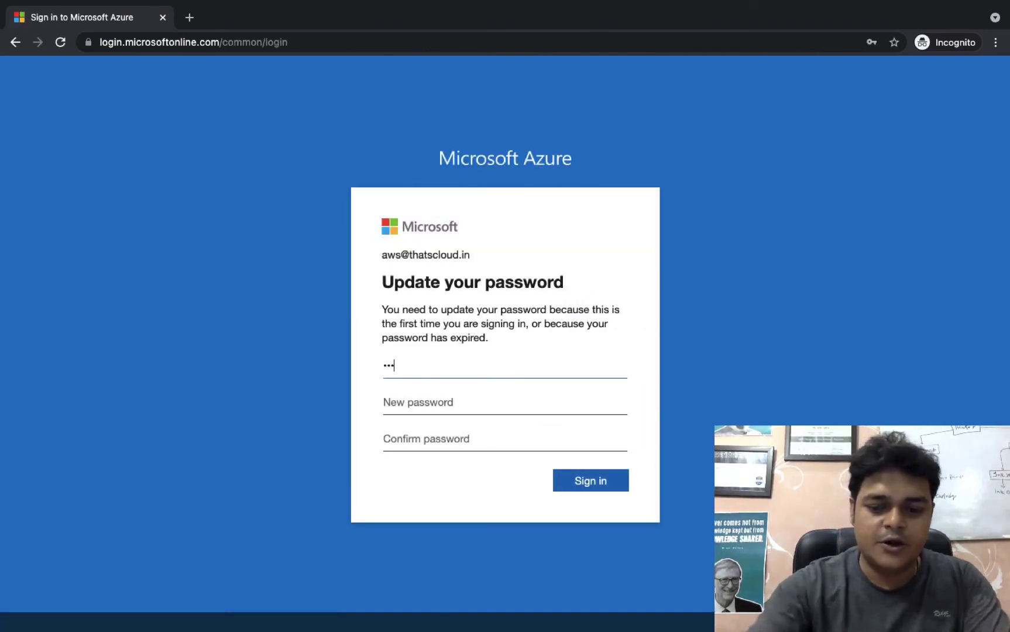
pyautogui.press('Tab')
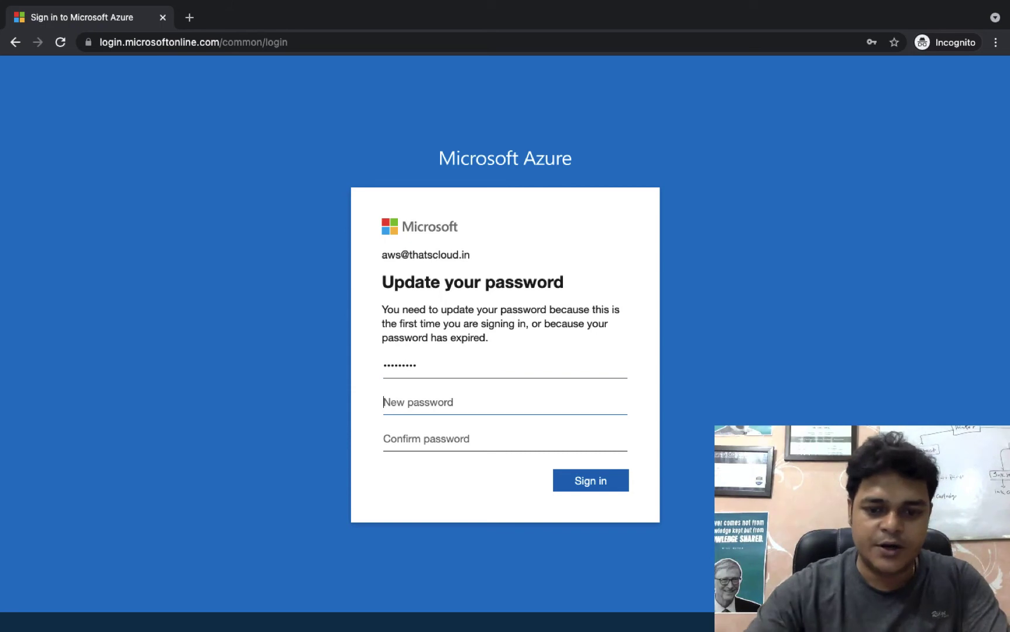
pyautogui.write('••••••••••')
pyautogui.press('Tab')
pyautogui.write('••••••••••')
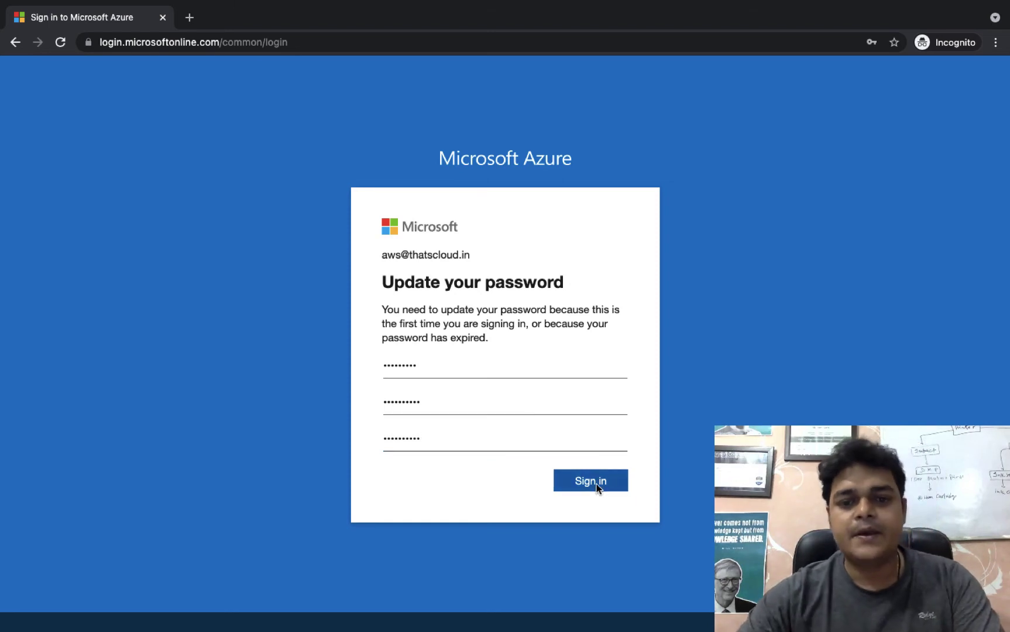
pyautogui.click(590, 481)
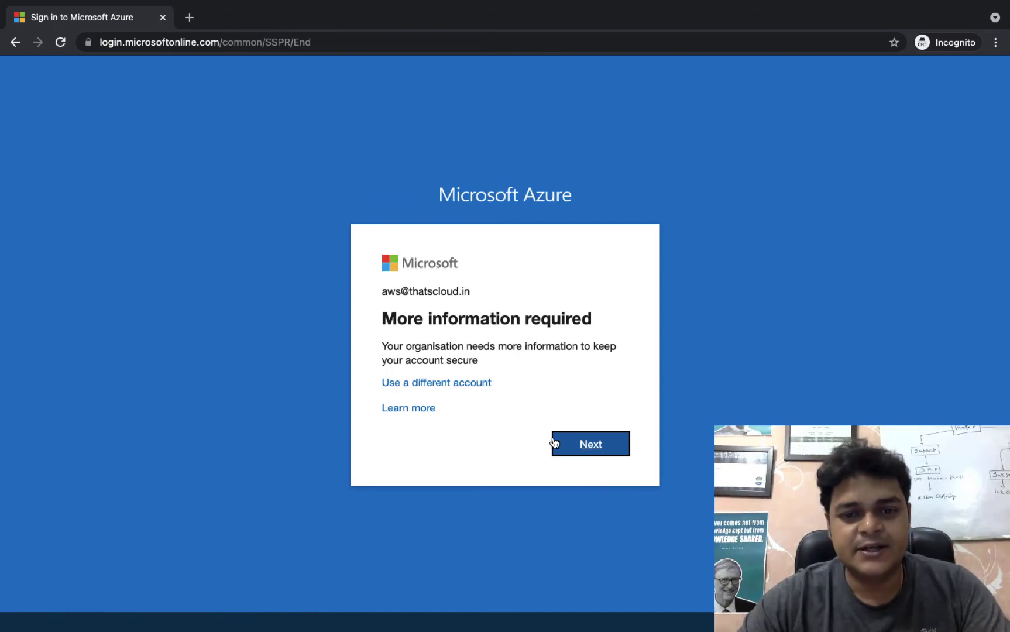
pyautogui.click(607, 445)
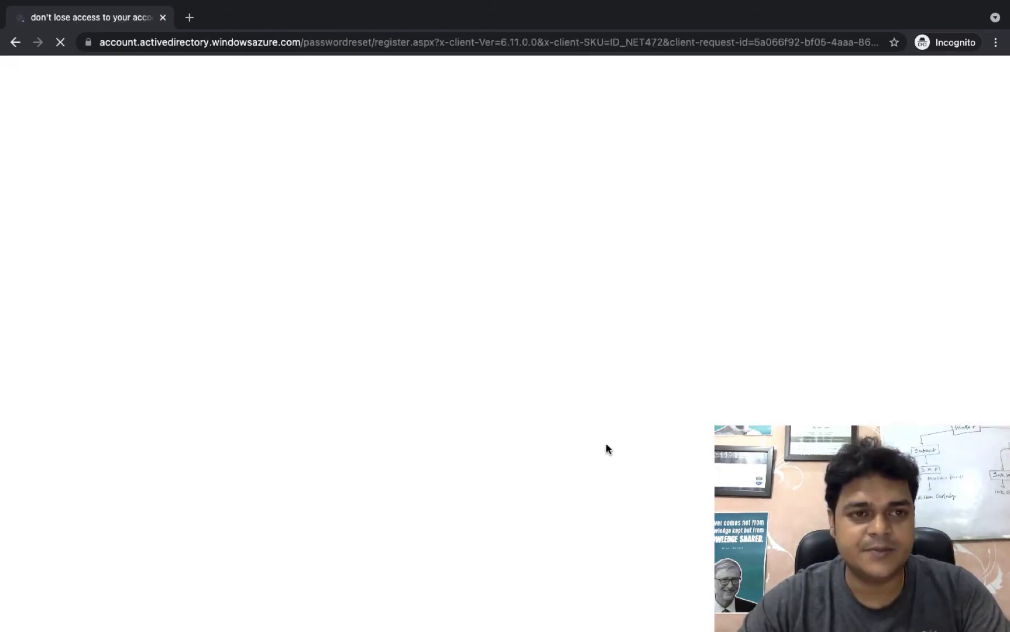
pyautogui.hotkey('ctrl', 'Left')
# Pause the Camtasia recording from the Dock and return to the Incognito Chrome desktop.
pyautogui.hotkey('ctrl', 'Left')
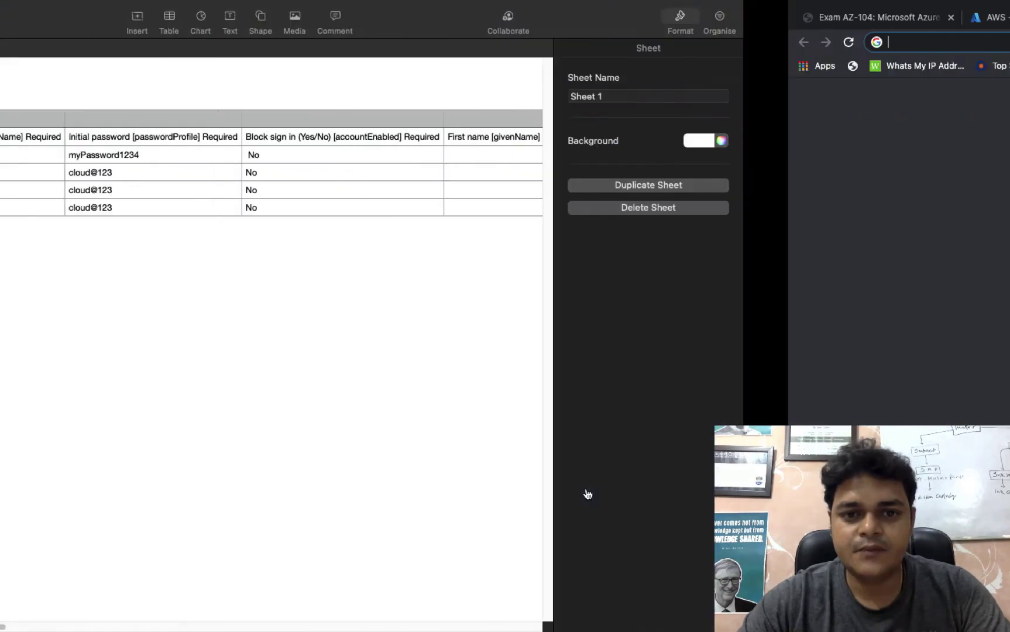
pyautogui.hotkey('ctrl', 'Left')
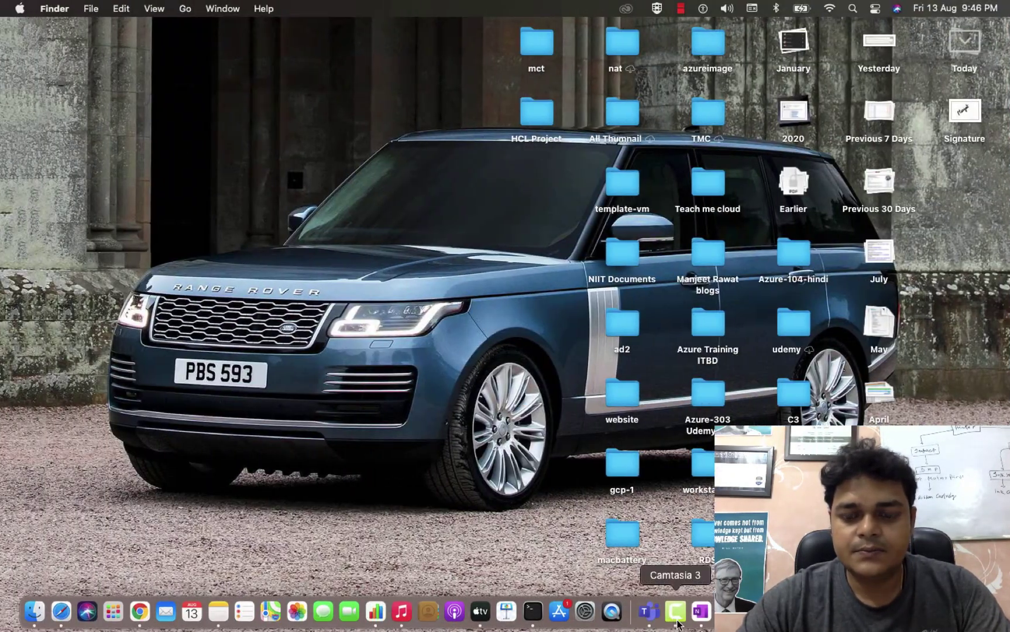
pyautogui.rightClick(677, 623)
pyautogui.click(690, 461)
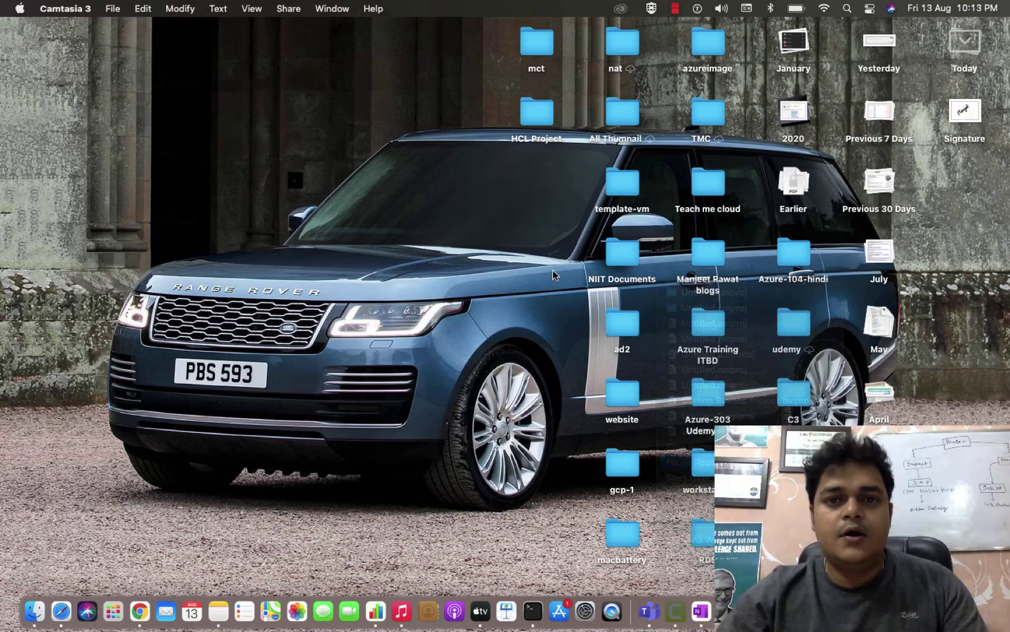
pyautogui.hotkey('ctrl', 'Right')
pyautogui.hotkey('ctrl', 'Right')
pyautogui.hotkey('ctrl', 'Right')
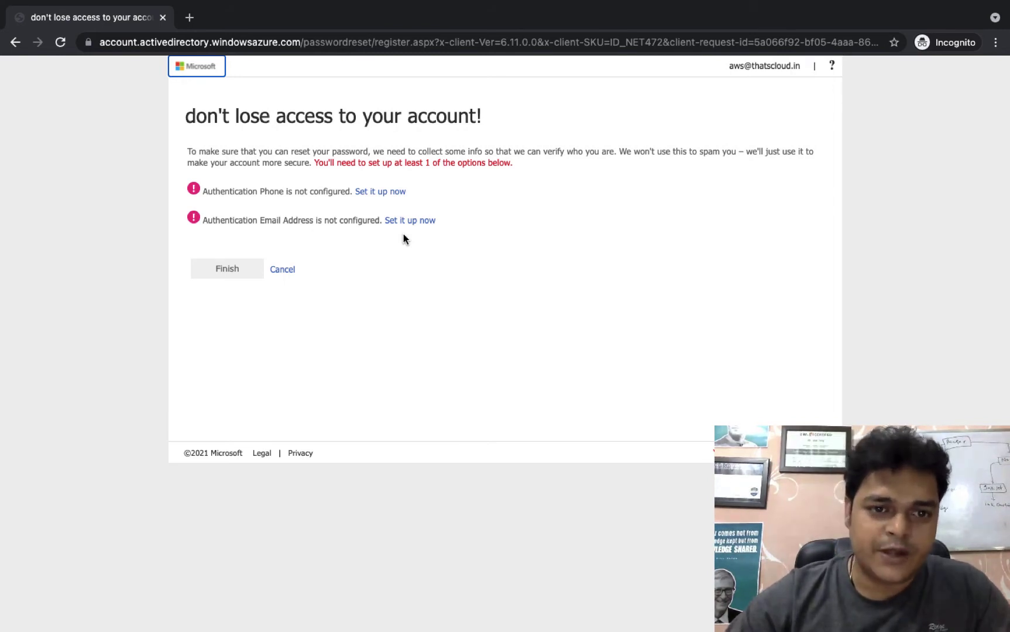
# Set up the authentication phone with country India (+91) and the user's mobile number.
pyautogui.click(375, 194)
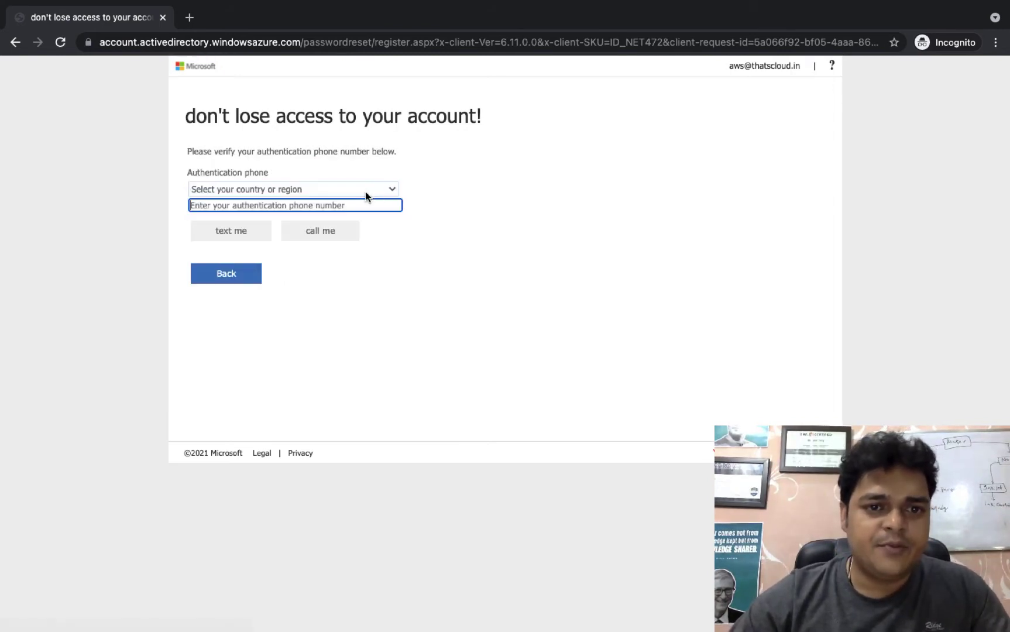
pyautogui.click(291, 195)
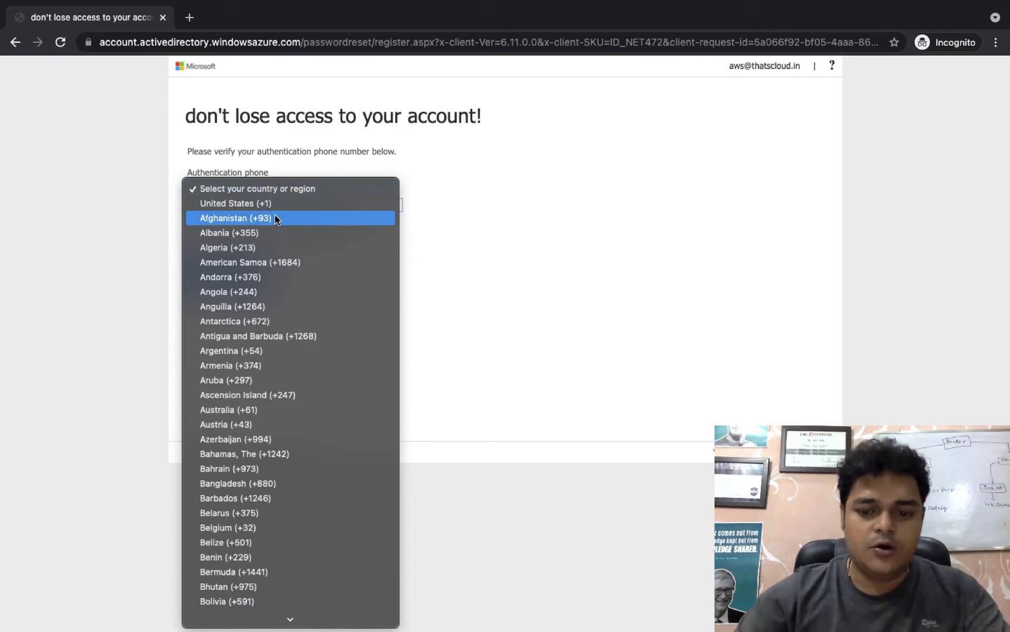
pyautogui.press('i')
pyautogui.press('Down')
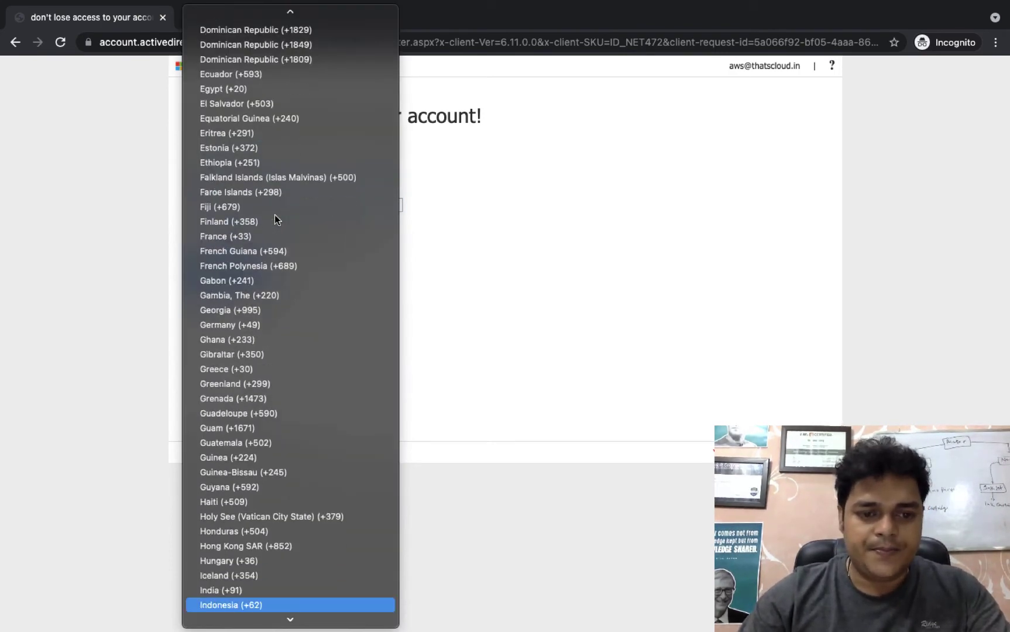
pyautogui.press('Up')
pyautogui.press('Return')
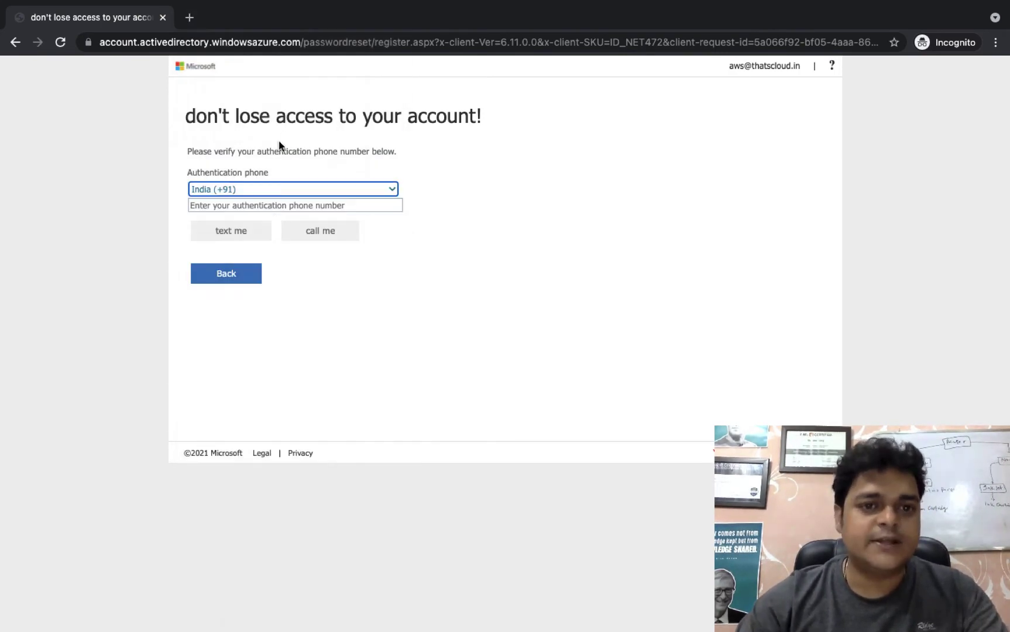
pyautogui.click(266, 206)
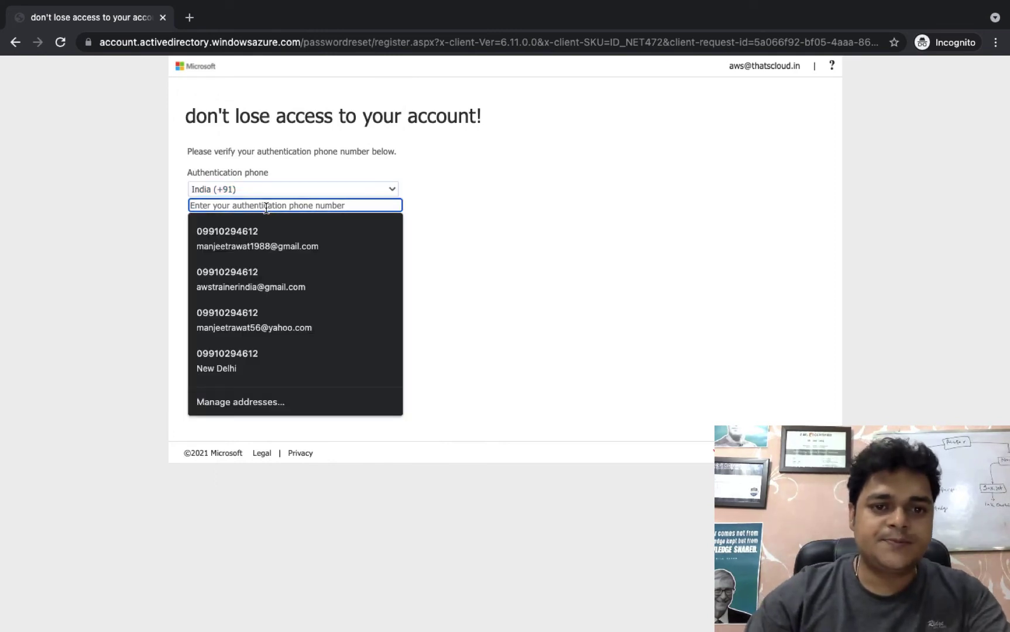
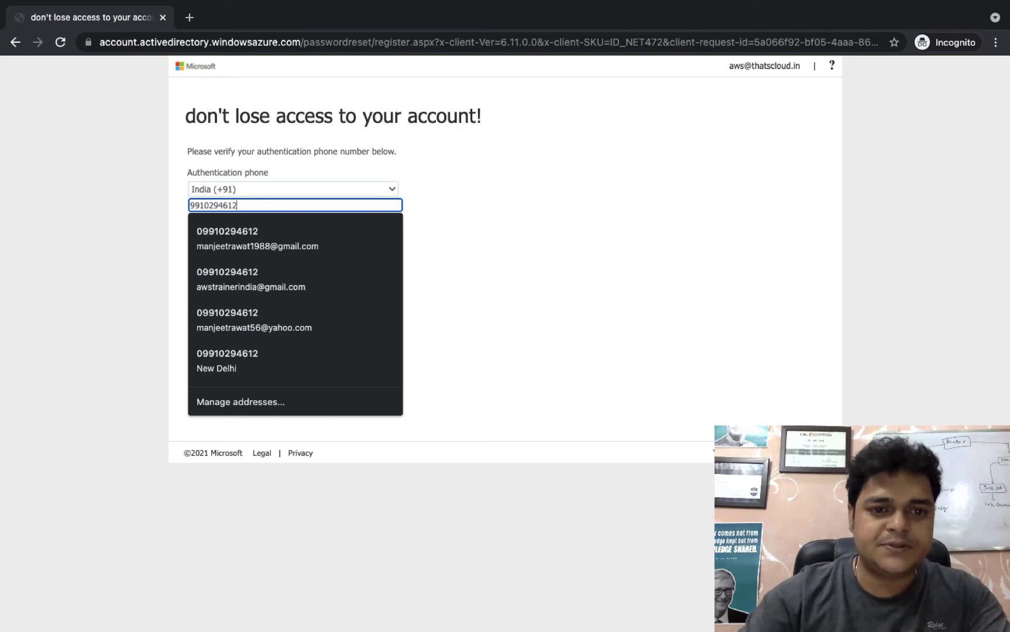
pyautogui.click(461, 250)
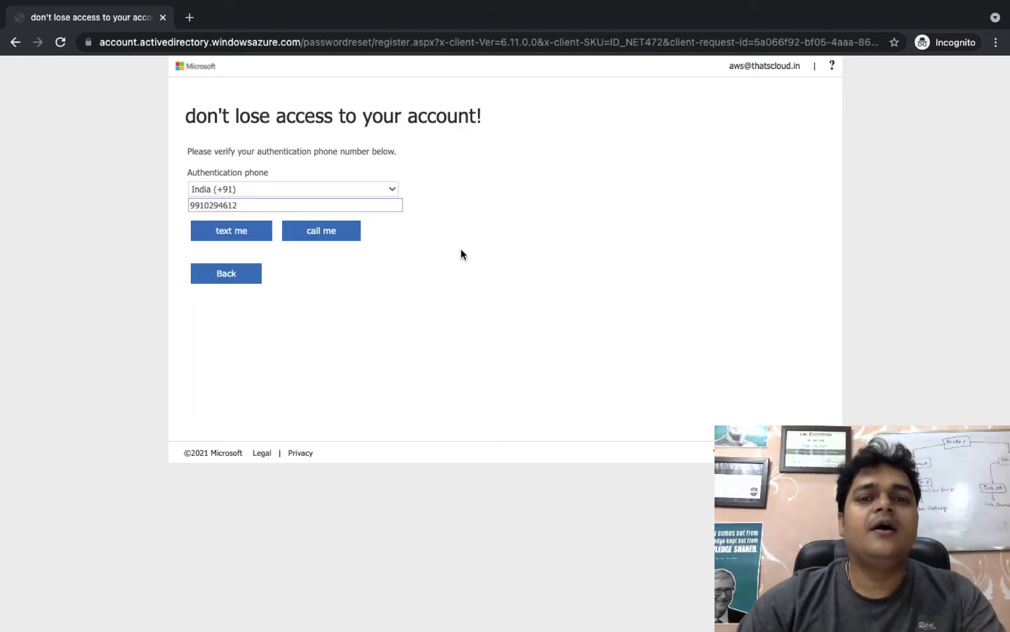
# Have a verification code texted to the phone and verify it with the received code.
pyautogui.click(236, 239)
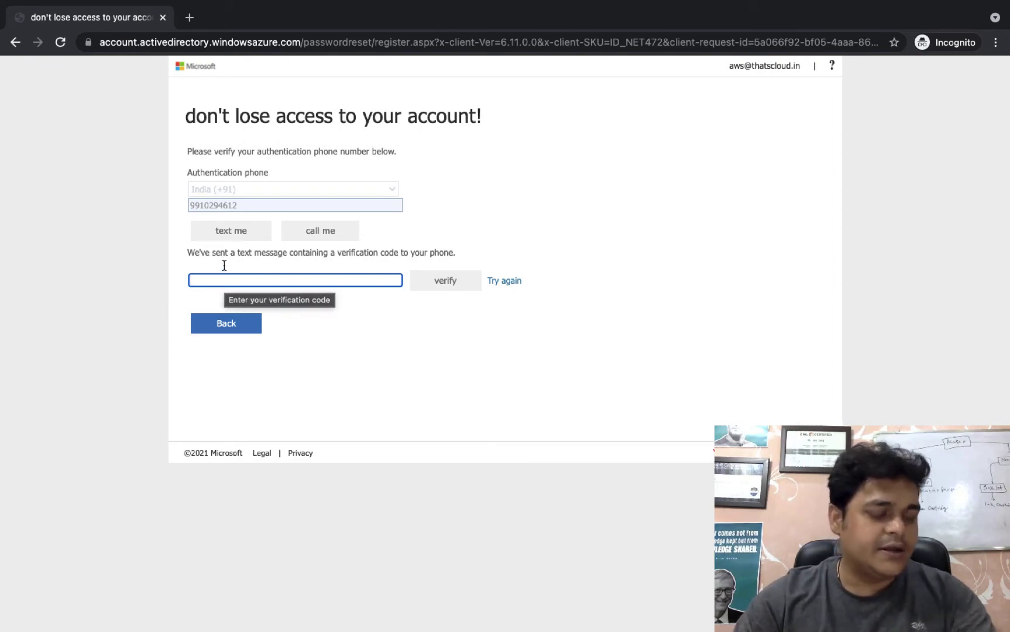
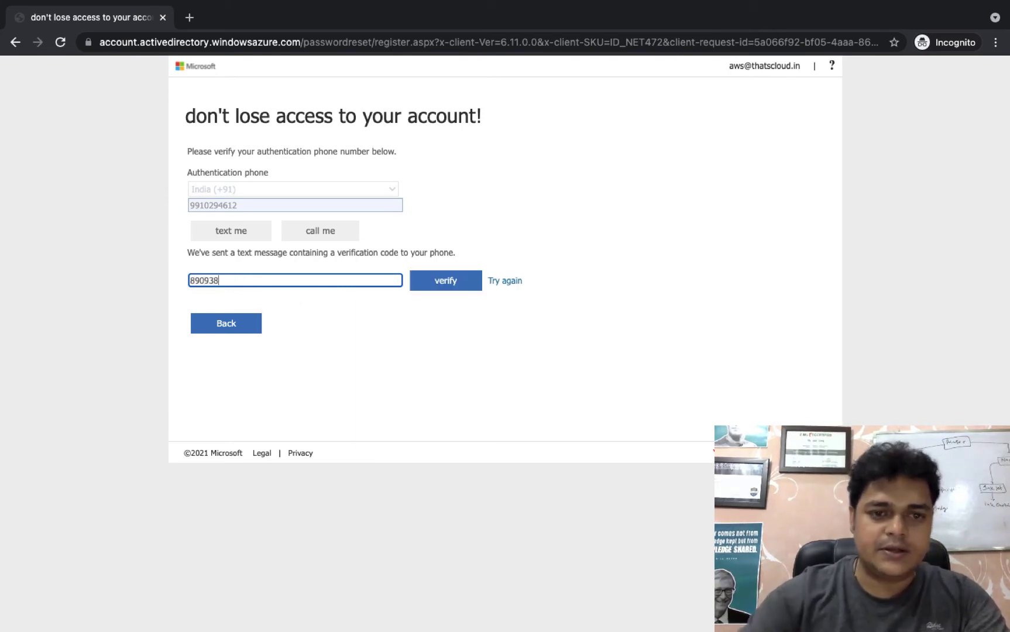
pyautogui.click(449, 280)
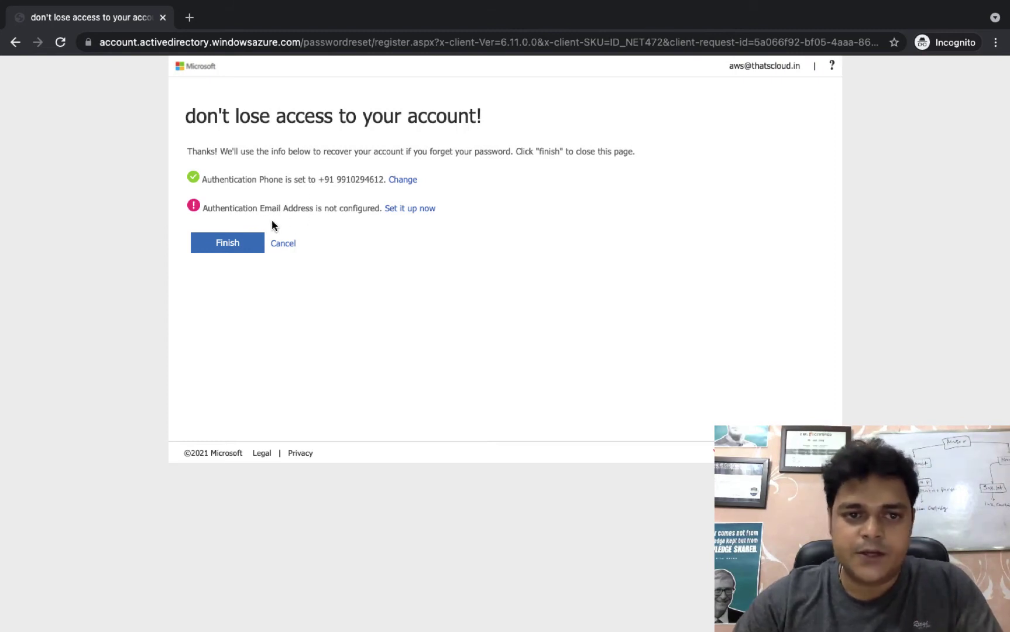
# Finish security info registration, sign in with the password, and decline staying signed in.
pyautogui.click(227, 246)
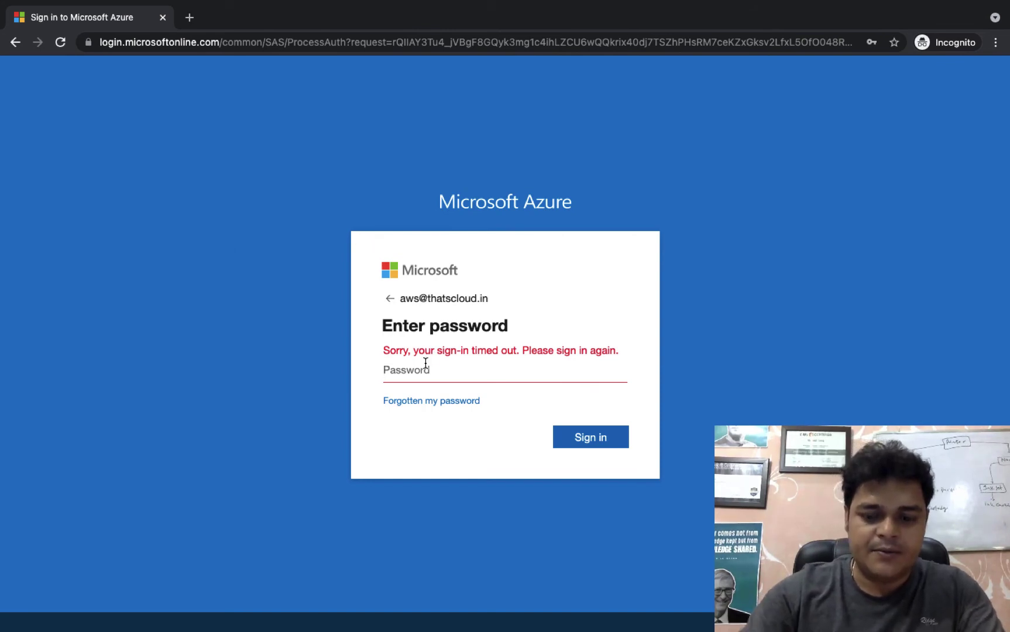
pyautogui.write('•••')
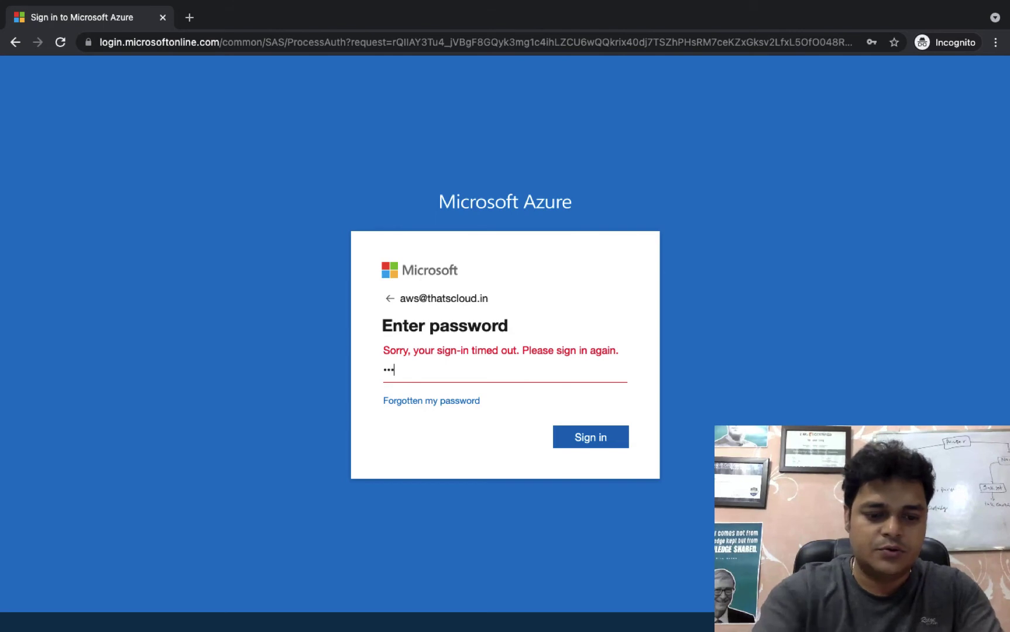
pyautogui.write('•••••••')
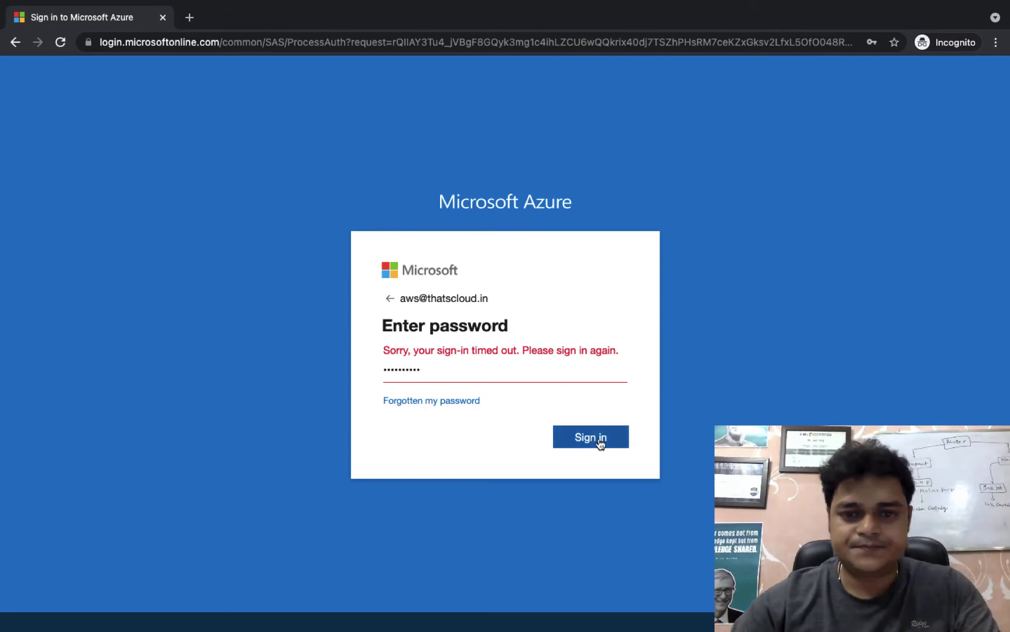
pyautogui.click(599, 442)
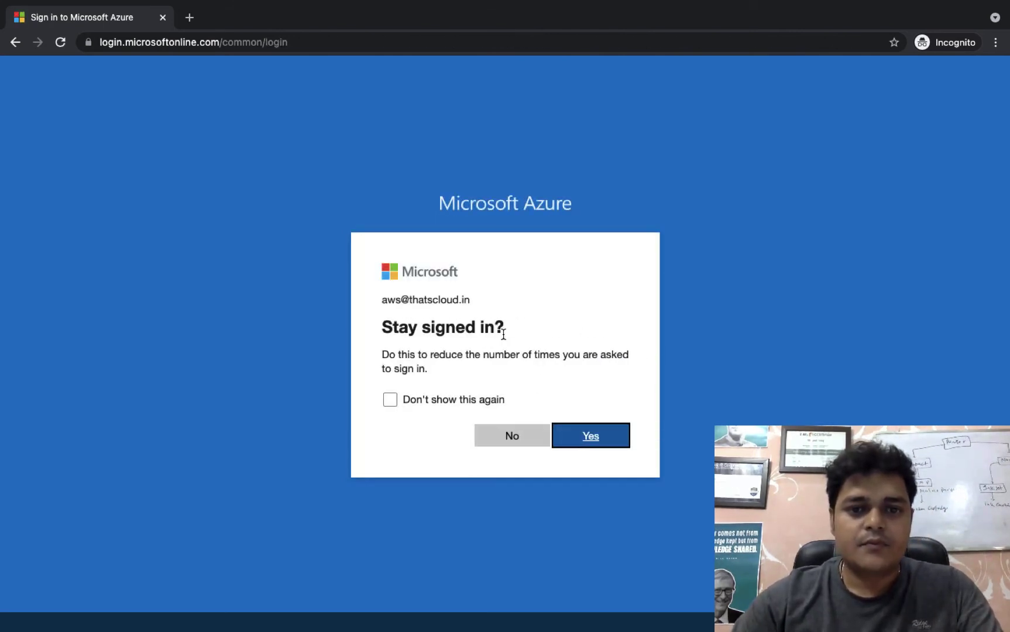
pyautogui.click(521, 442)
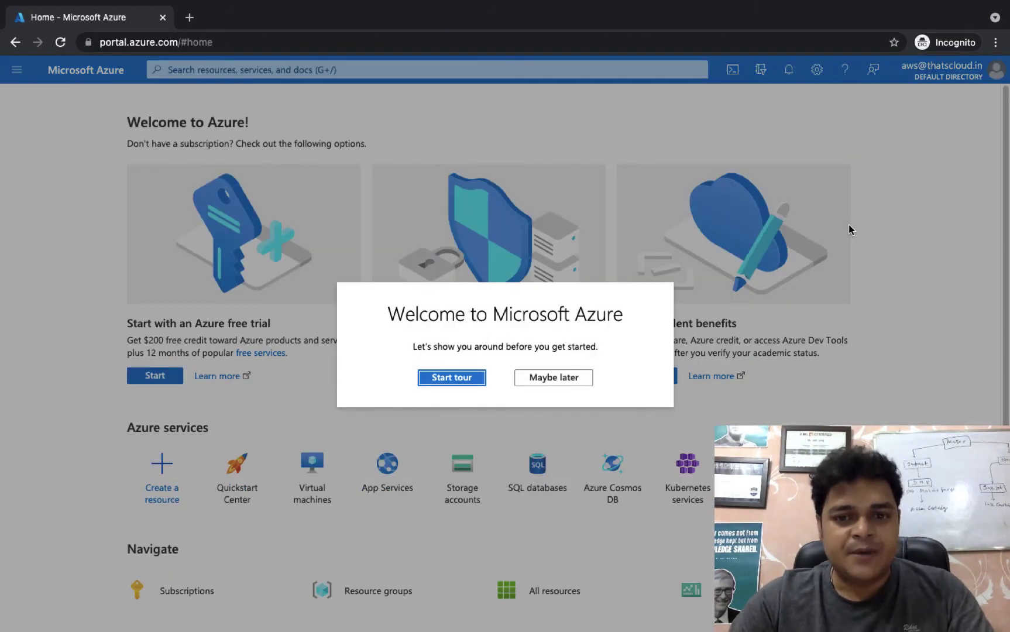
# Choose 'Maybe later' on the welcome tour, then sign out from the account menu.
pyautogui.click(565, 378)
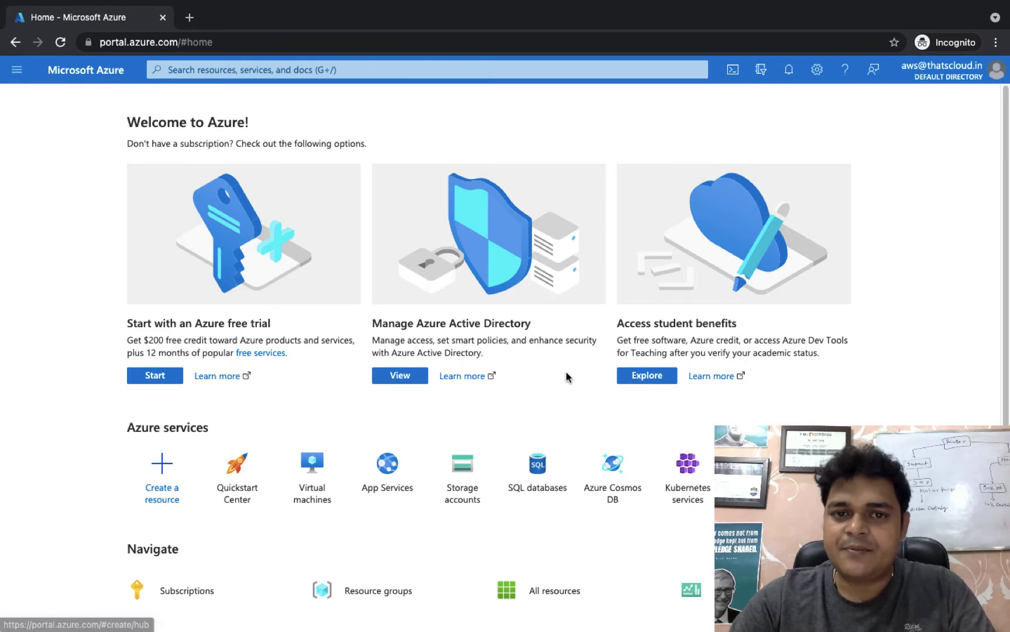
pyautogui.click(996, 70)
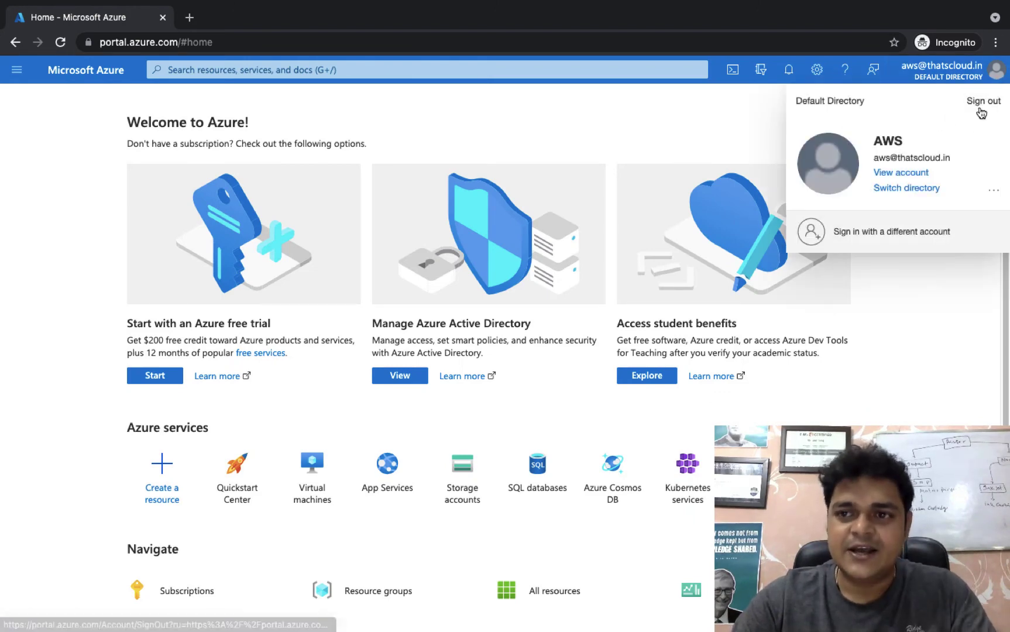
pyautogui.click(970, 121)
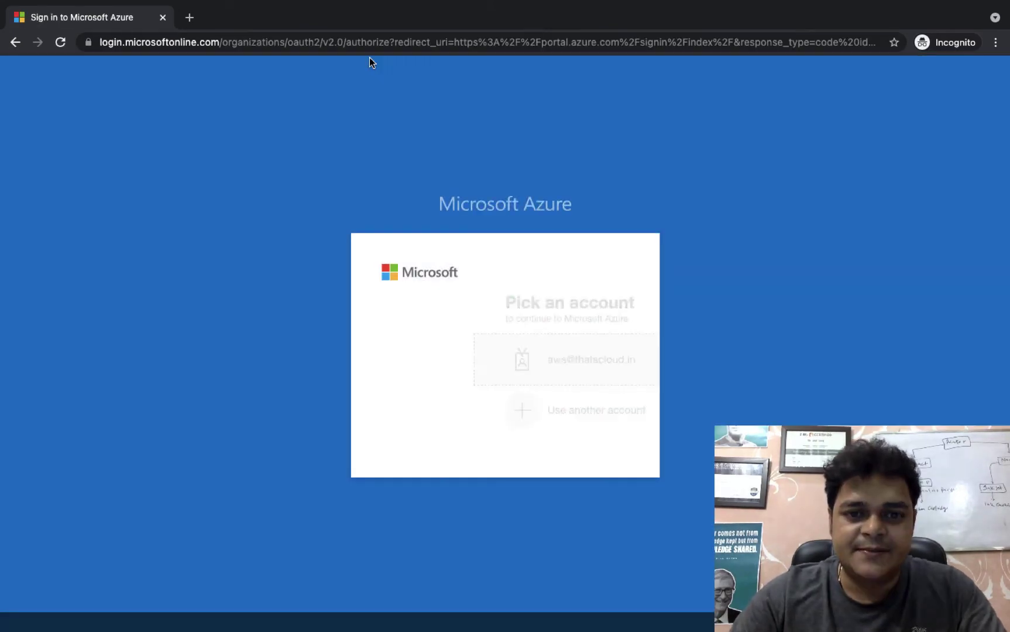
# Start a forgotten-password reset with the pasted user name and the CAPTCHA characters.
pyautogui.click(500, 365)
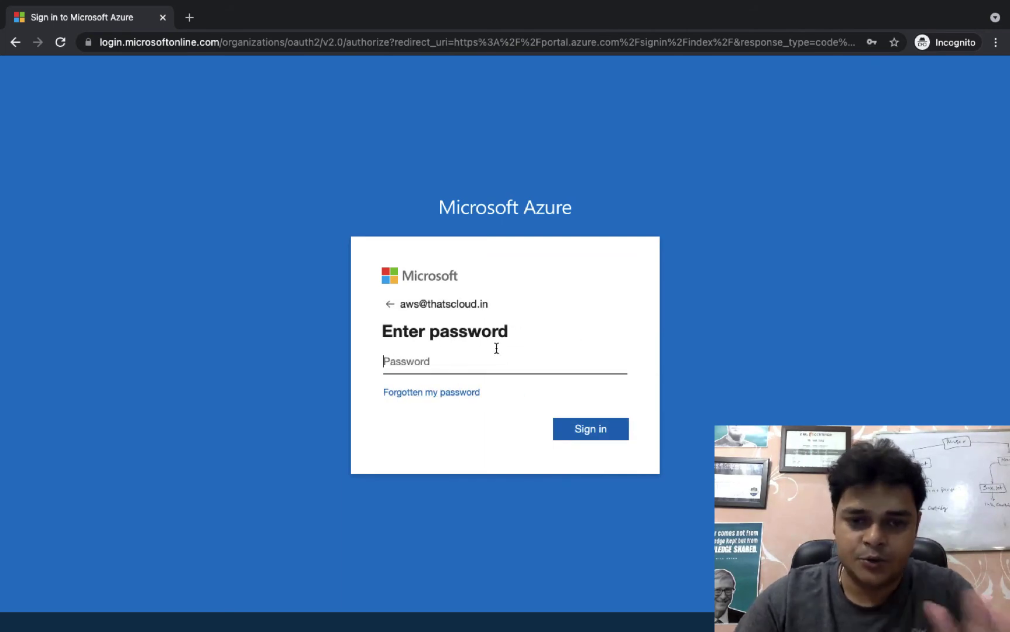
pyautogui.click(416, 393)
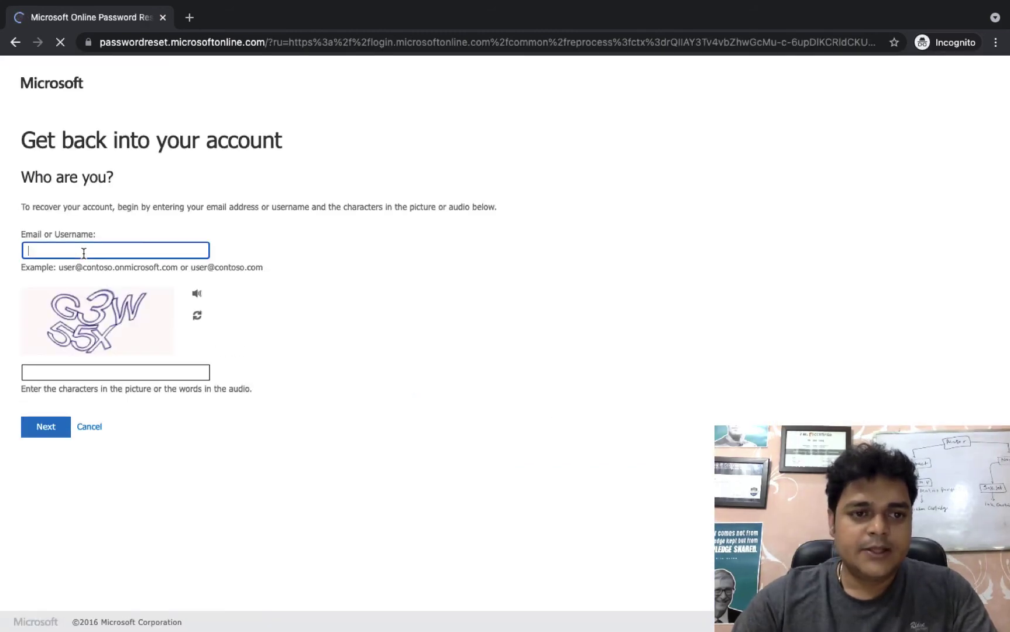
pyautogui.hotkey('ctrl', 'v')
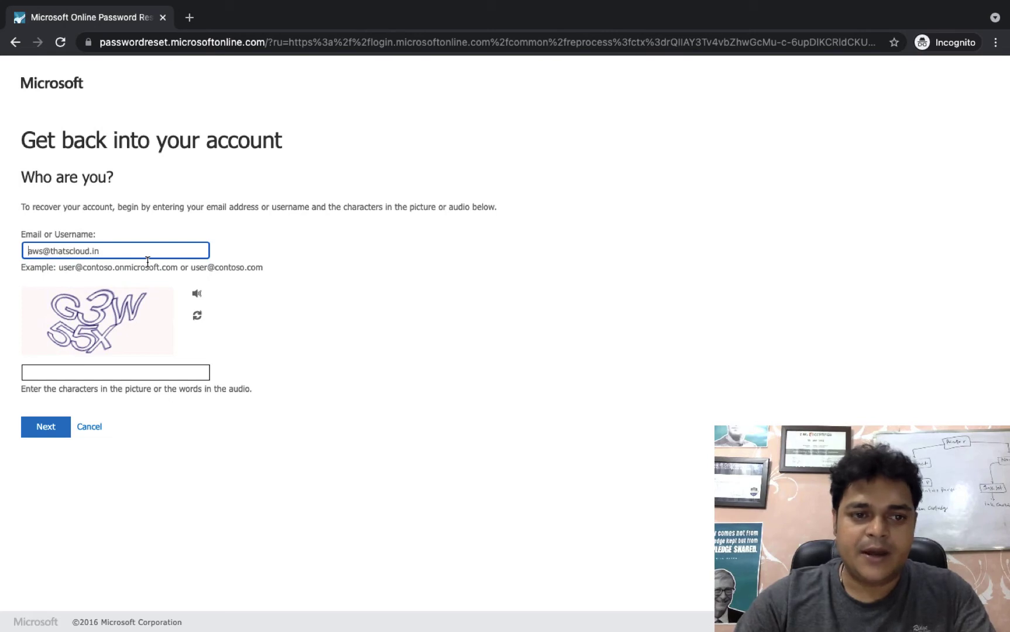
pyautogui.click(88, 367)
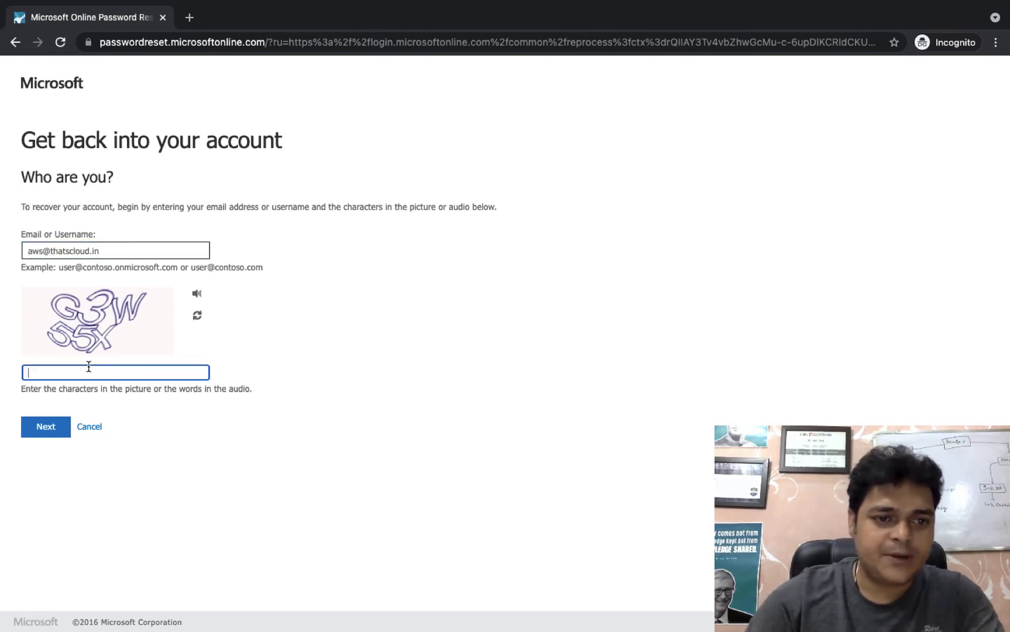
pyautogui.write('G3W')
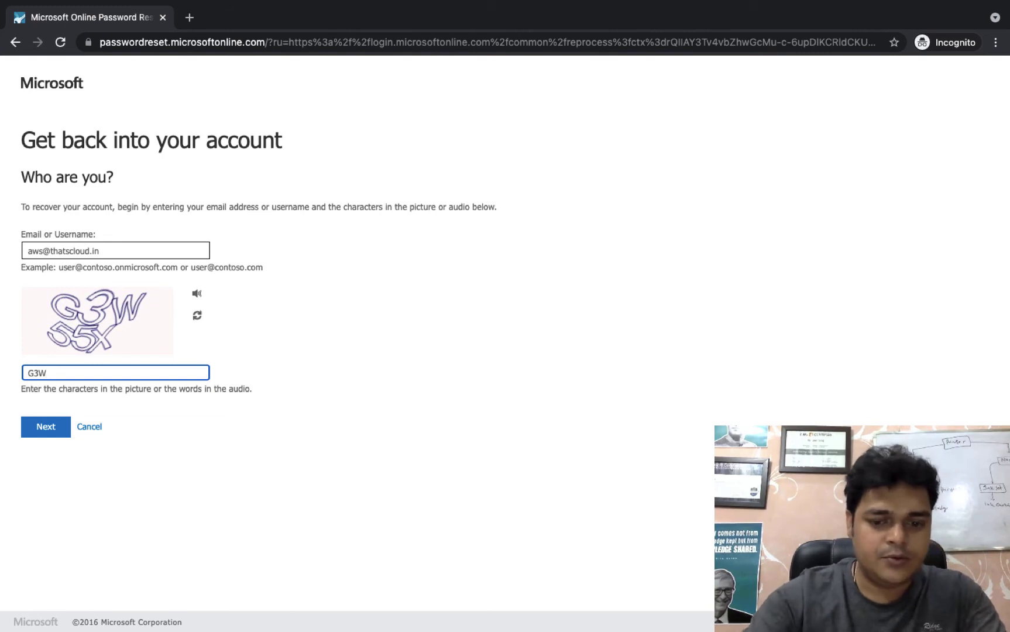
pyautogui.write('55X')
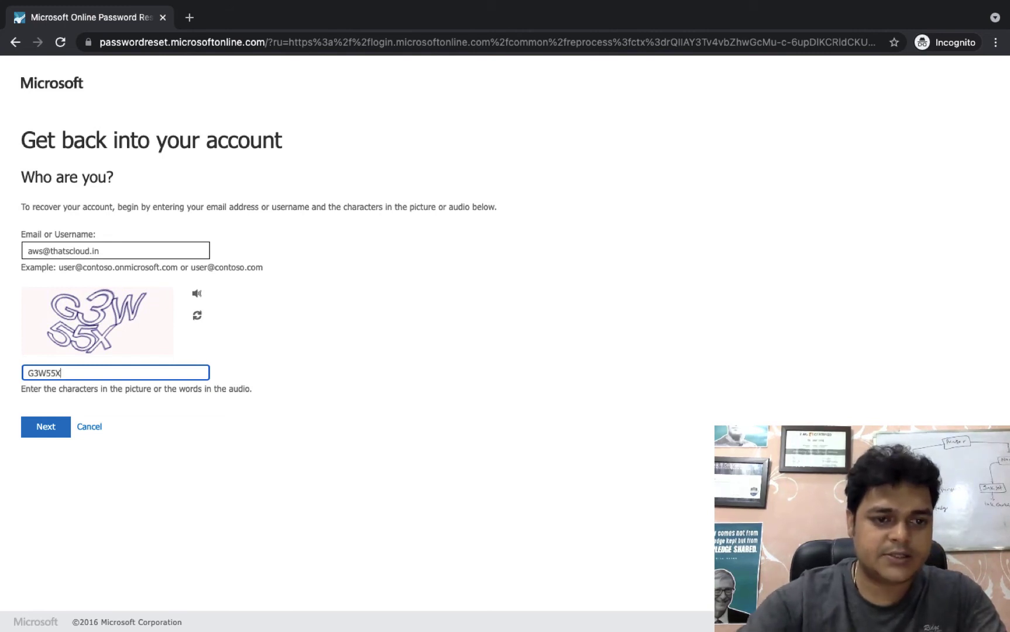
pyautogui.click(50, 421)
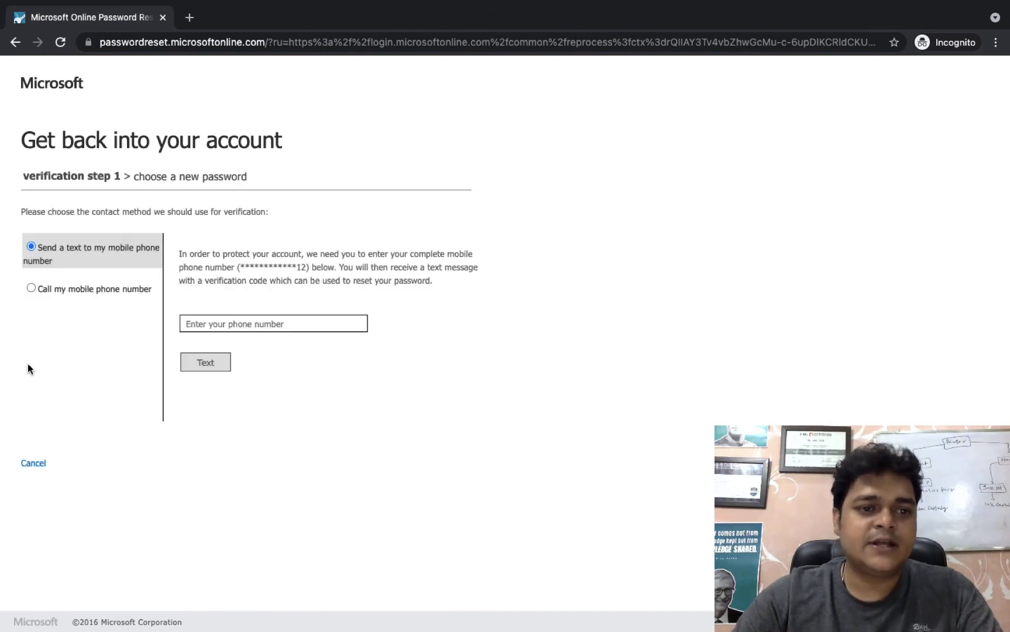
# Verify by text message using the mobile number, re-entering the corrected code after a failed attempt.
pyautogui.click(256, 323)
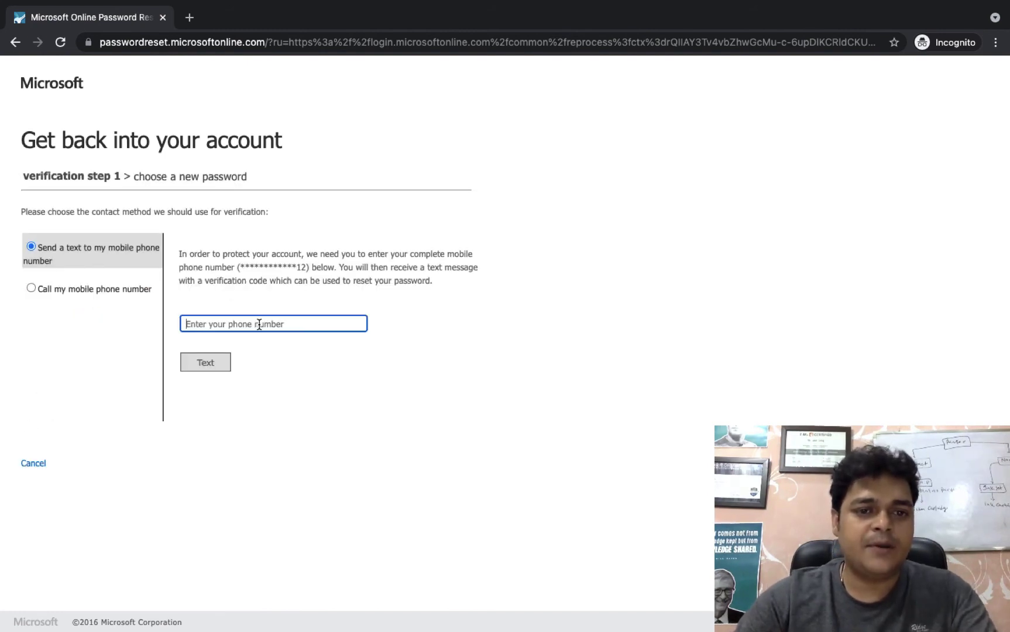
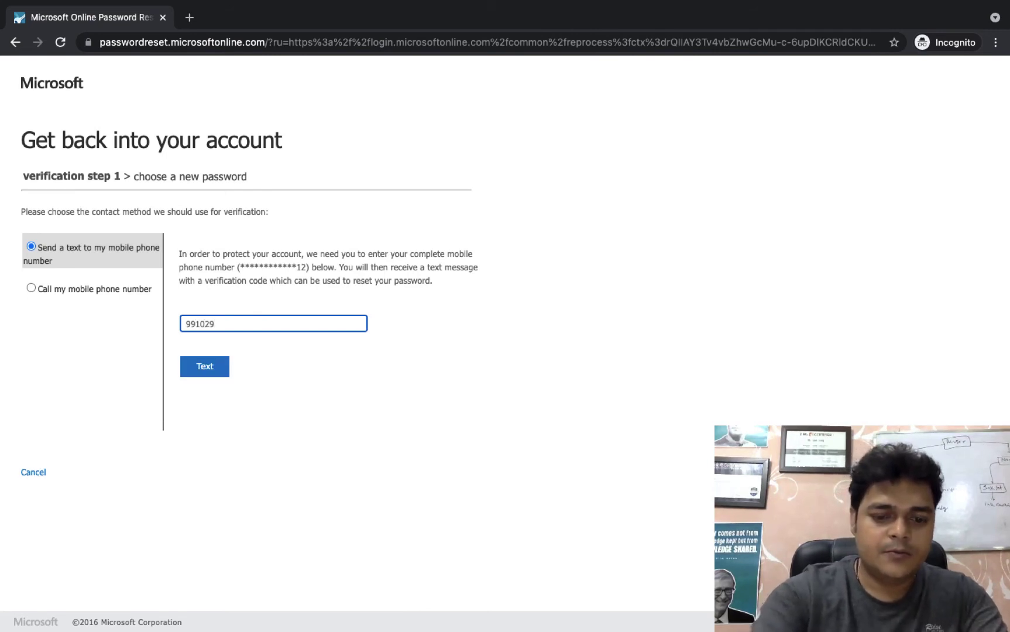
pyautogui.click(208, 366)
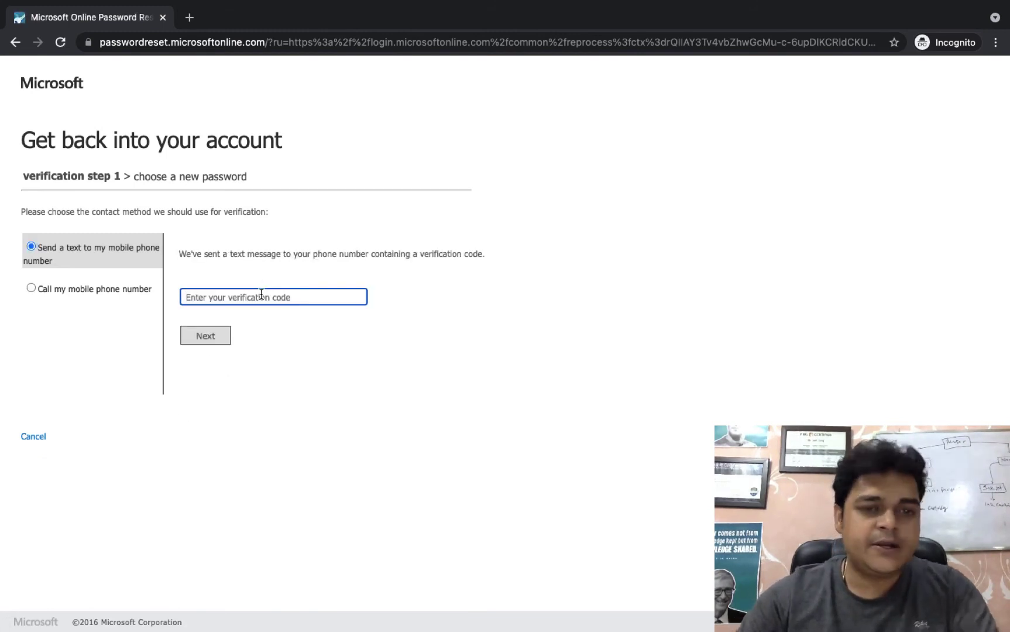
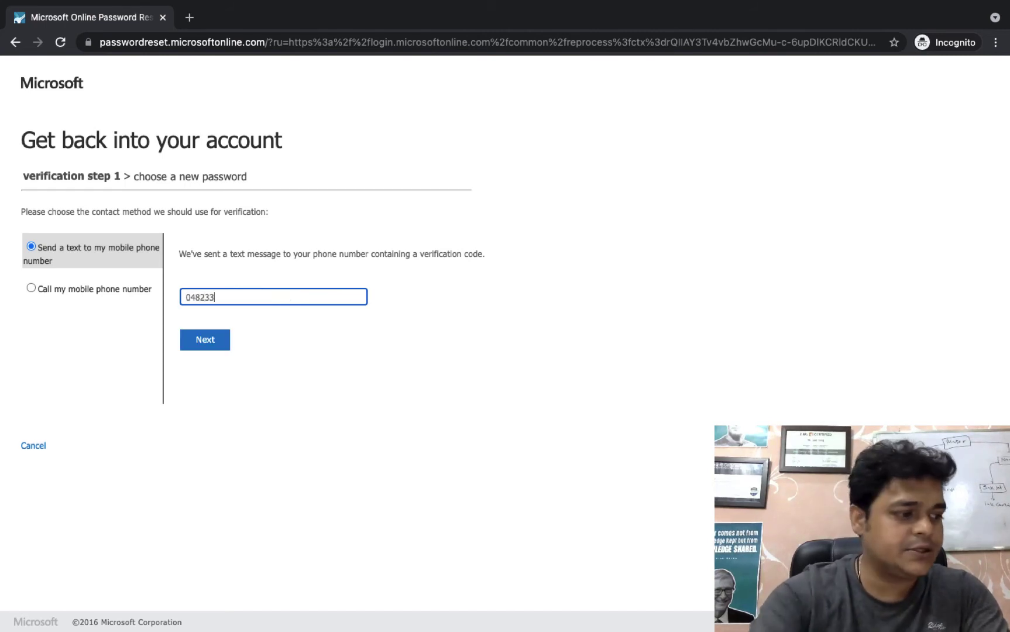
pyautogui.click(214, 341)
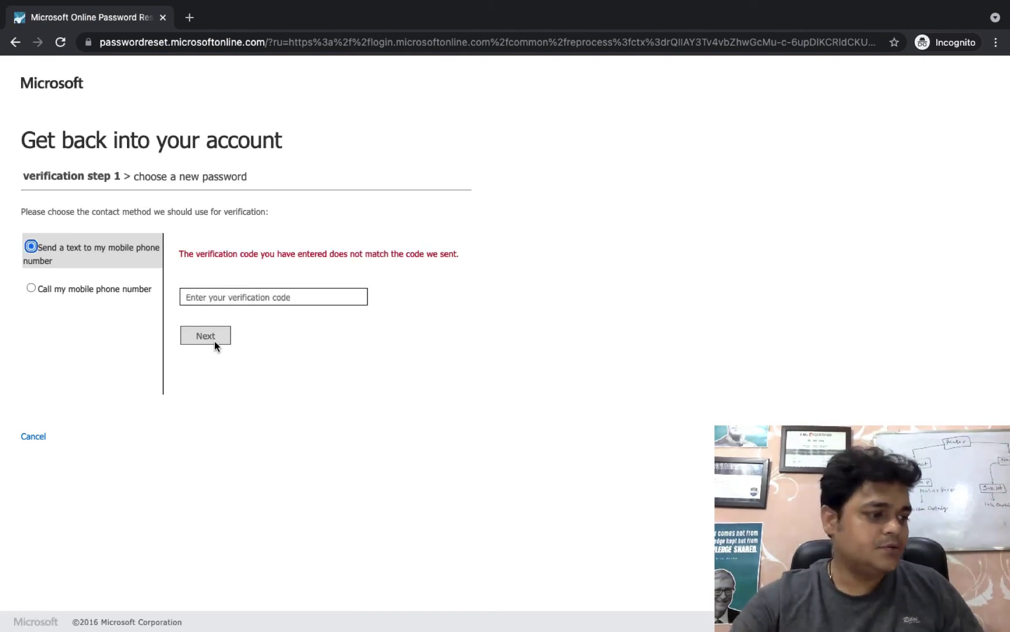
pyautogui.click(266, 302)
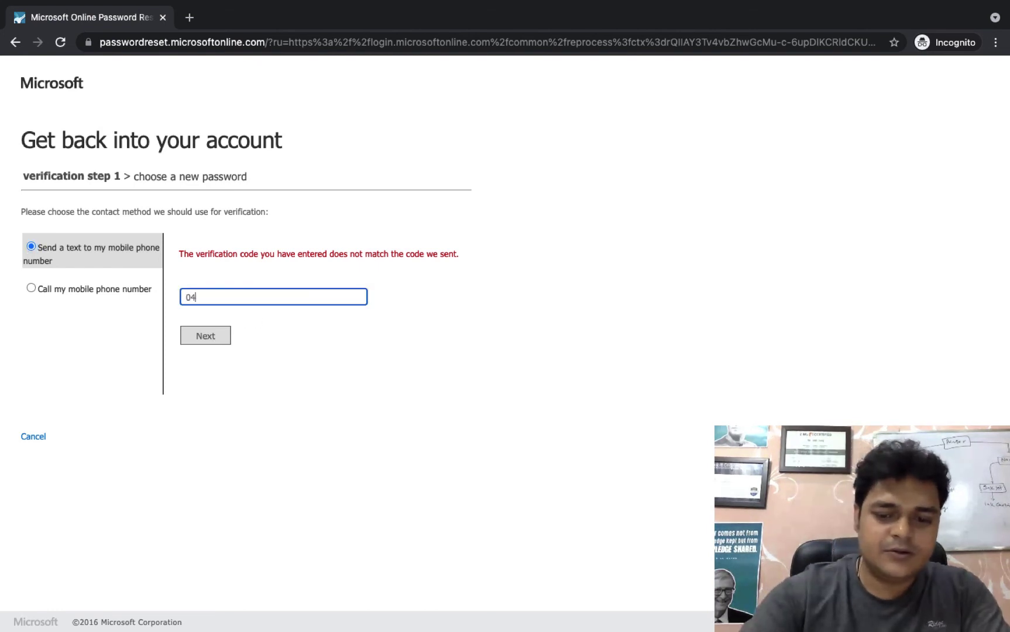
pyautogui.click(207, 341)
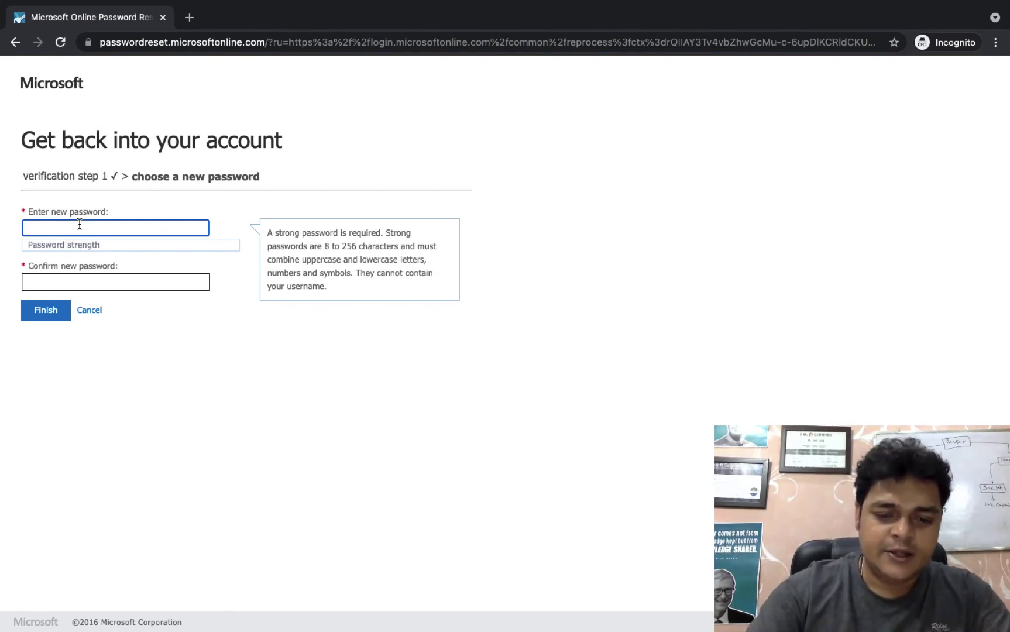
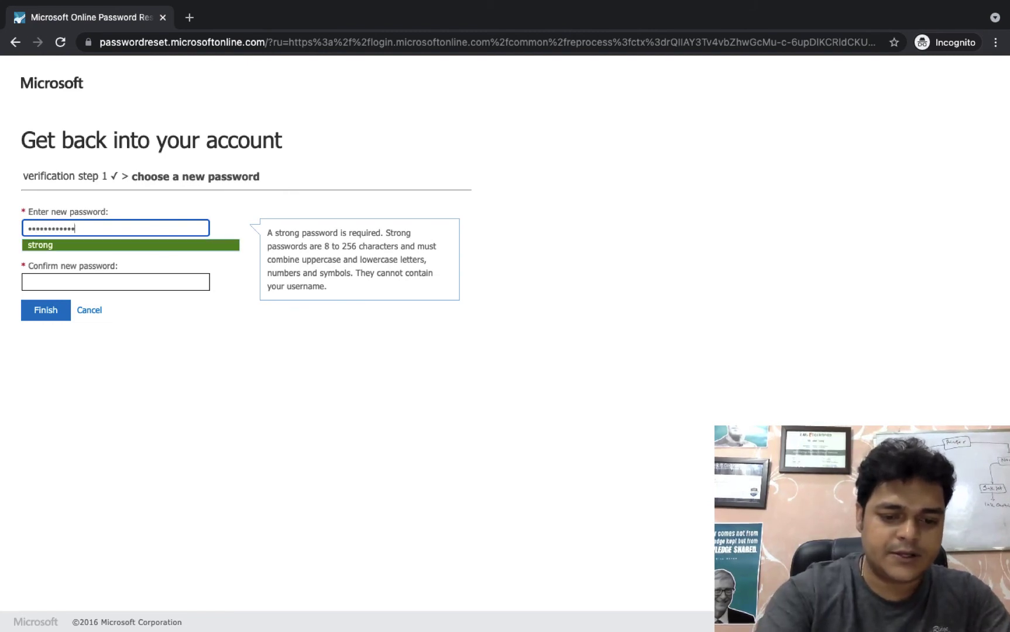
# Enter and confirm a new password and submit it, which is rejected as too guessable.
pyautogui.press('Tab')
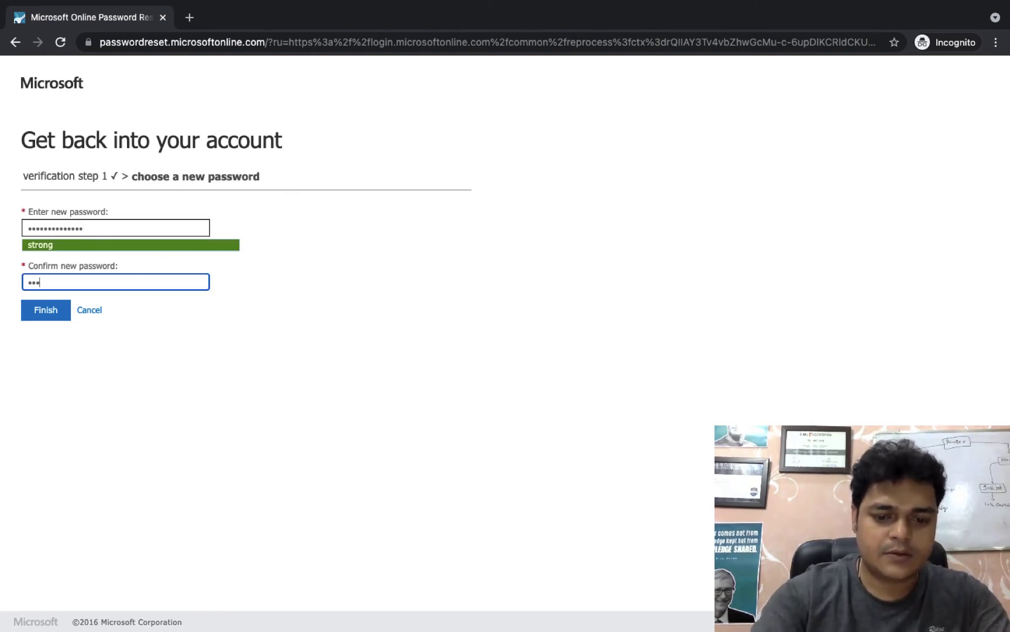
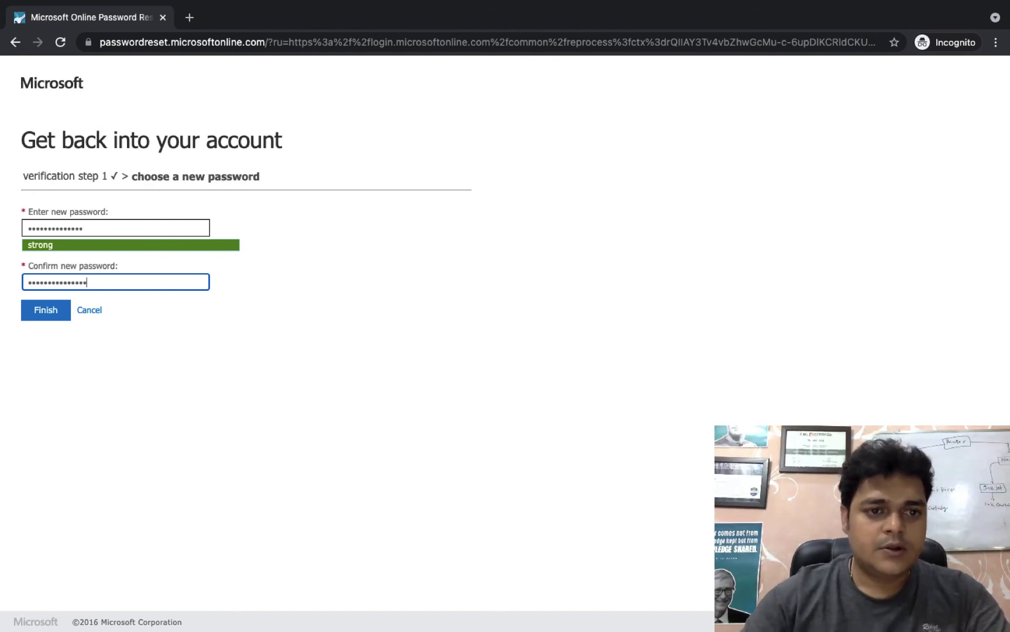
pyautogui.click(36, 317)
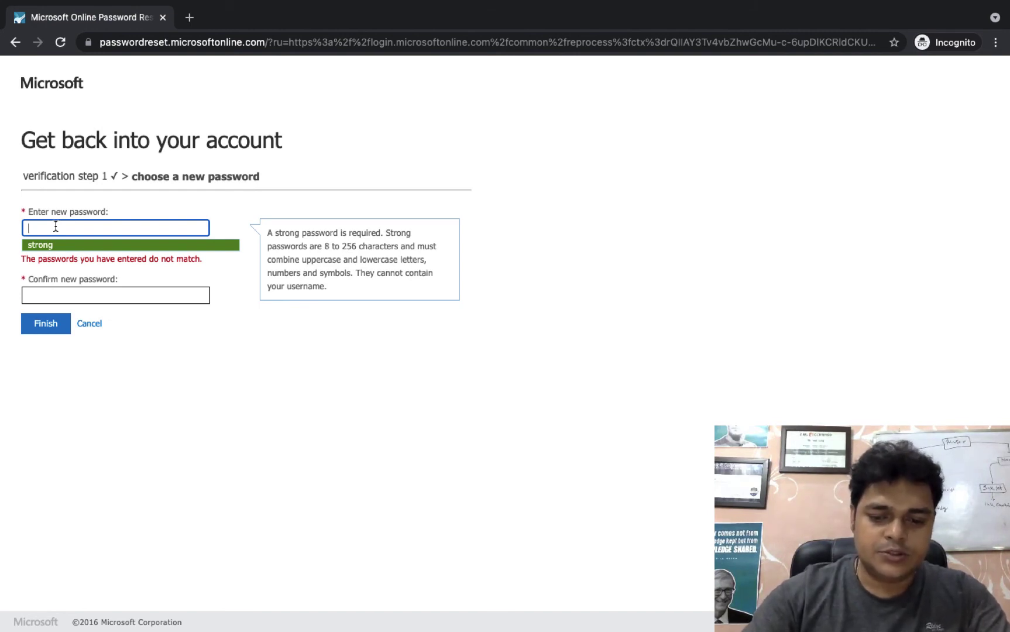
# Enter and confirm a different new password and submit it again.
pyautogui.write('•••••••')
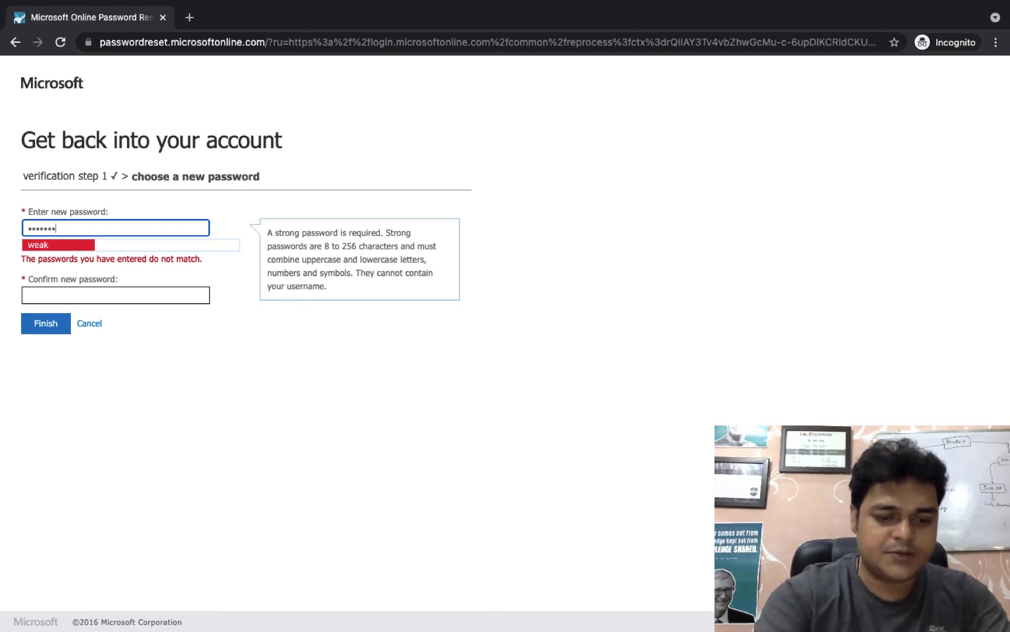
pyautogui.write('•••••')
pyautogui.press('Tab')
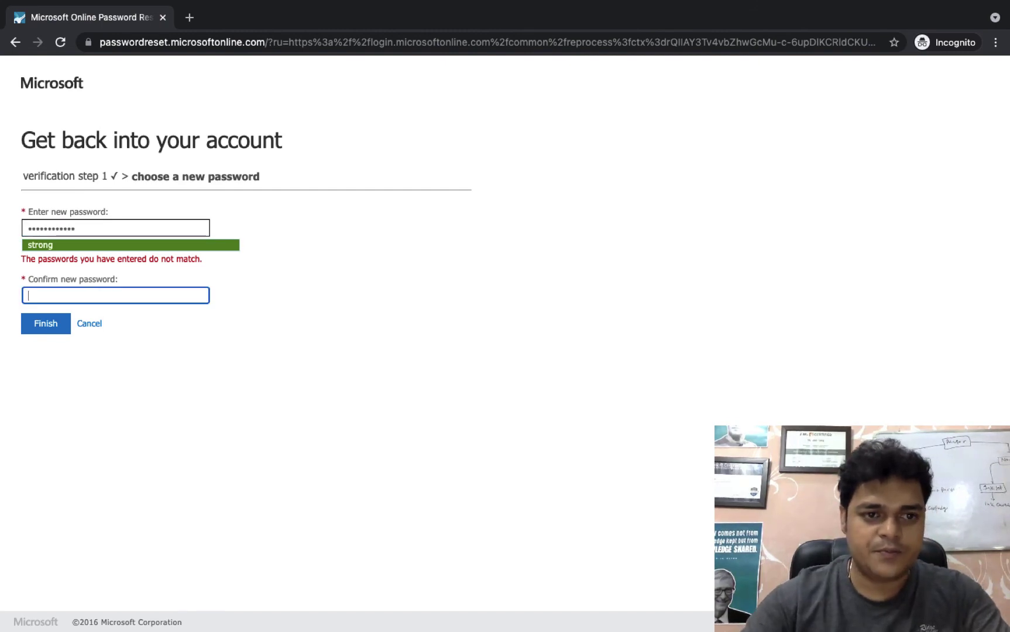
pyautogui.write('••••••••')
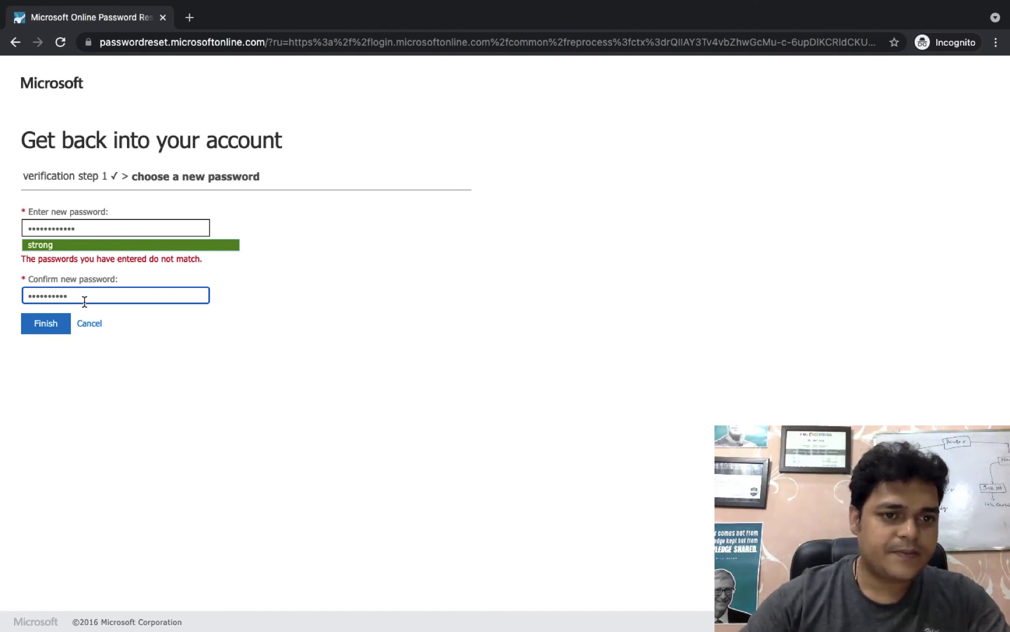
pyautogui.write('••')
pyautogui.click(56, 330)
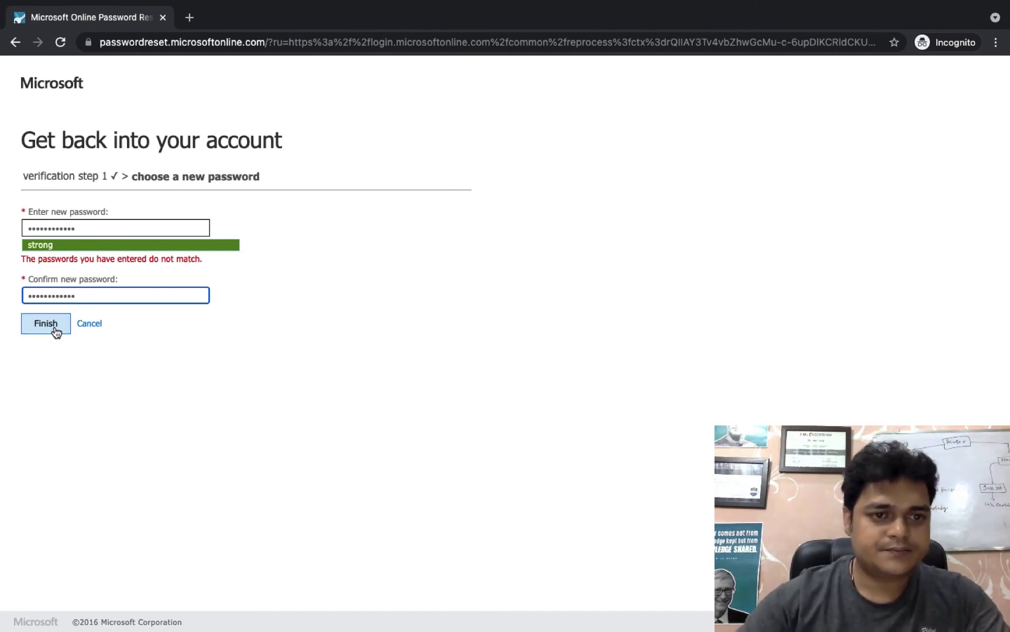
pyautogui.click(54, 325)
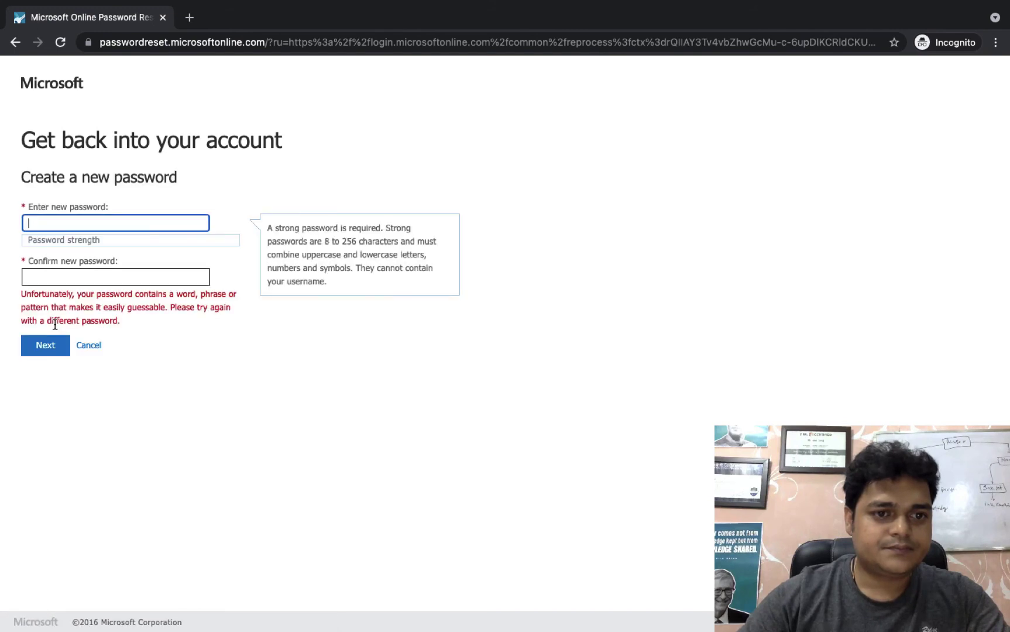
# Enter a new password in both password fields and submit it for checking.
pyautogui.click(66, 224)
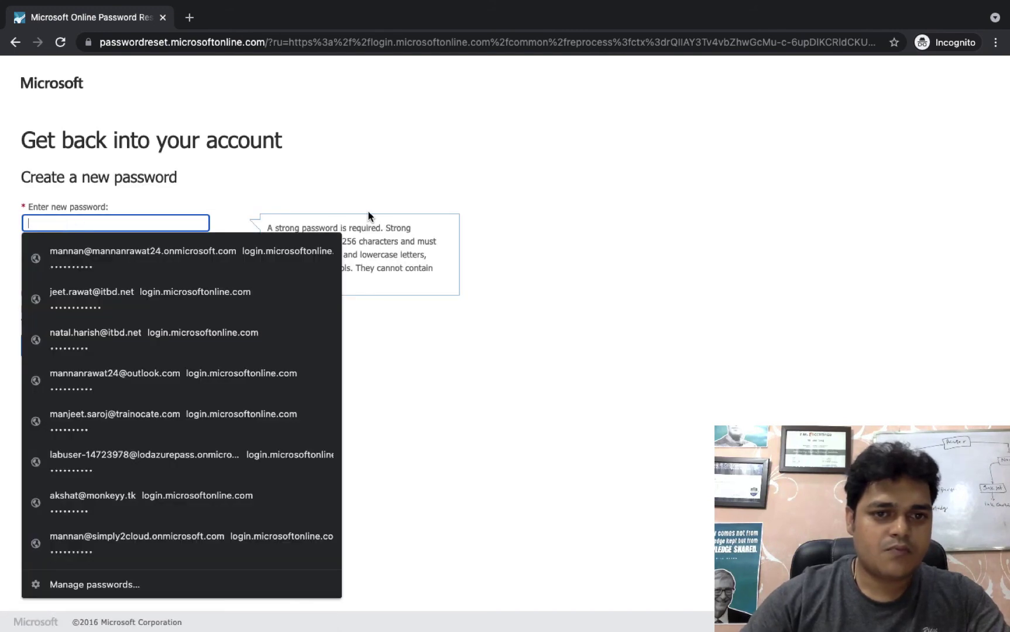
pyautogui.press('Escape')
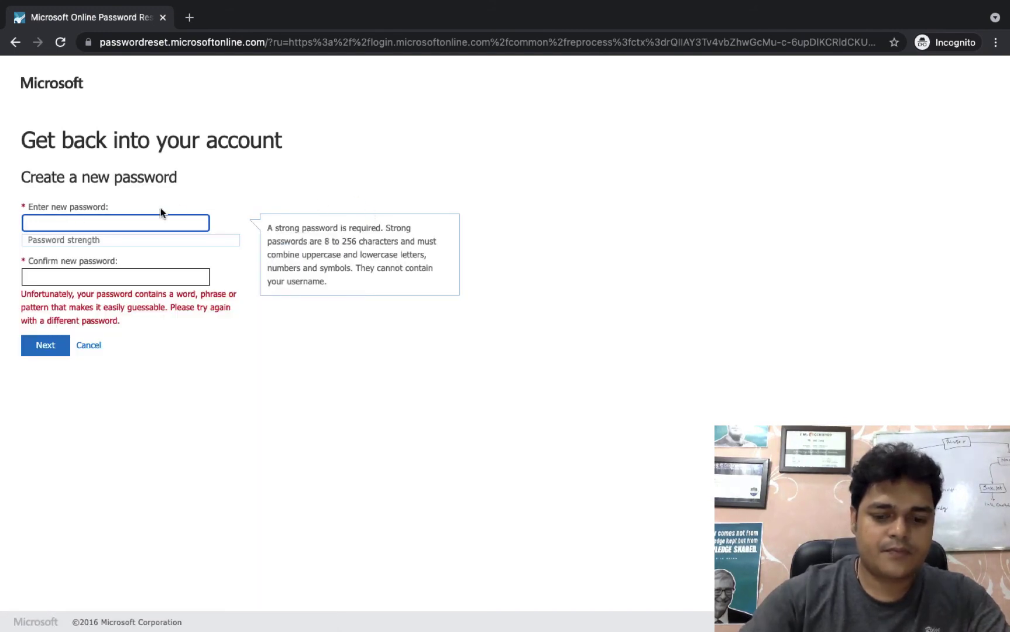
pyautogui.write('••••••••••••')
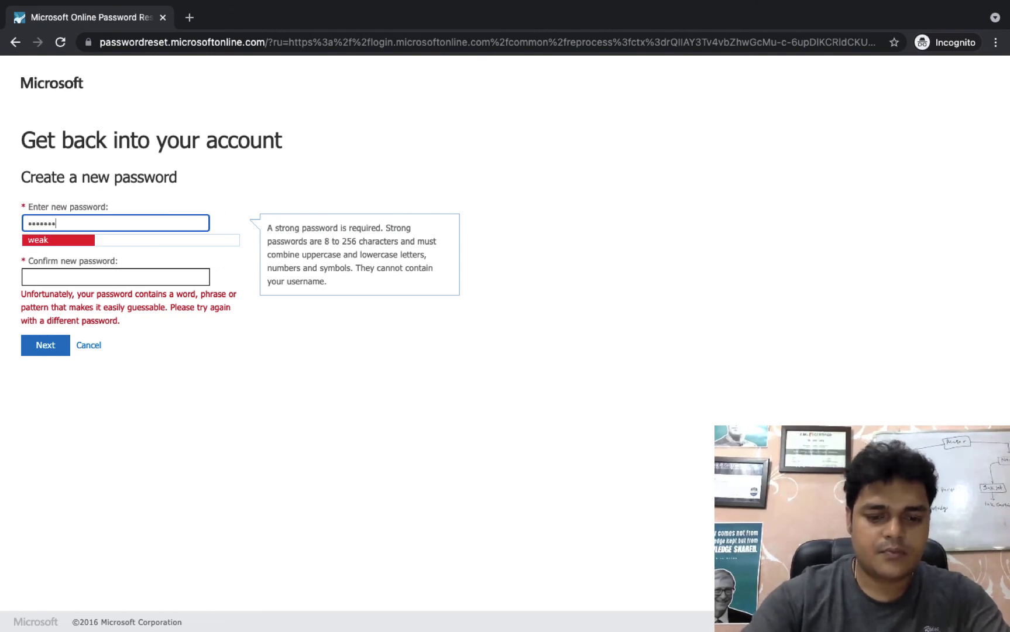
pyautogui.click(115, 276)
pyautogui.write('••••••••')
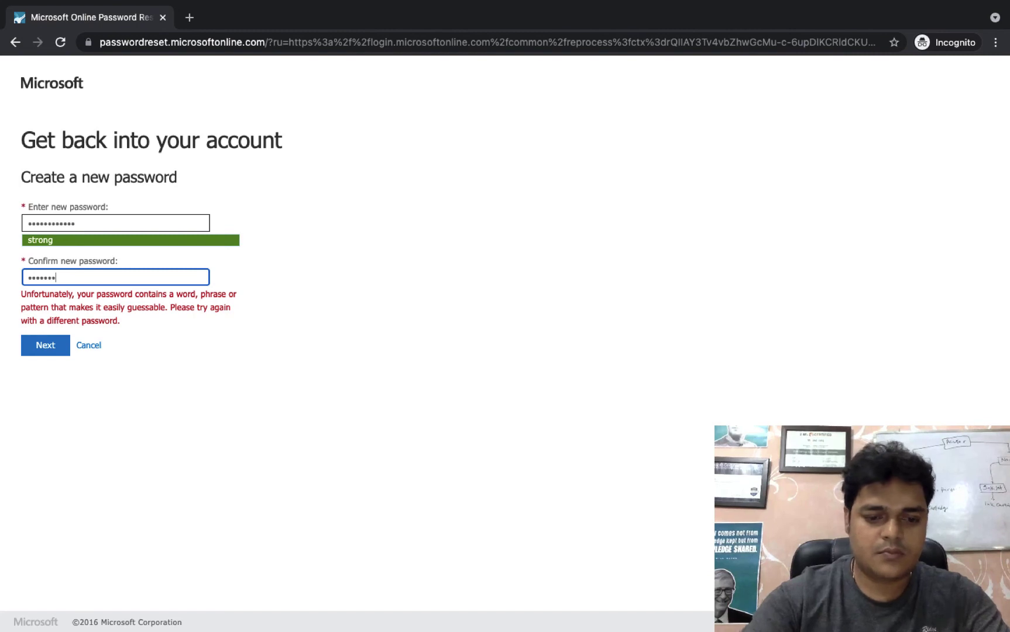
pyautogui.write('•••')
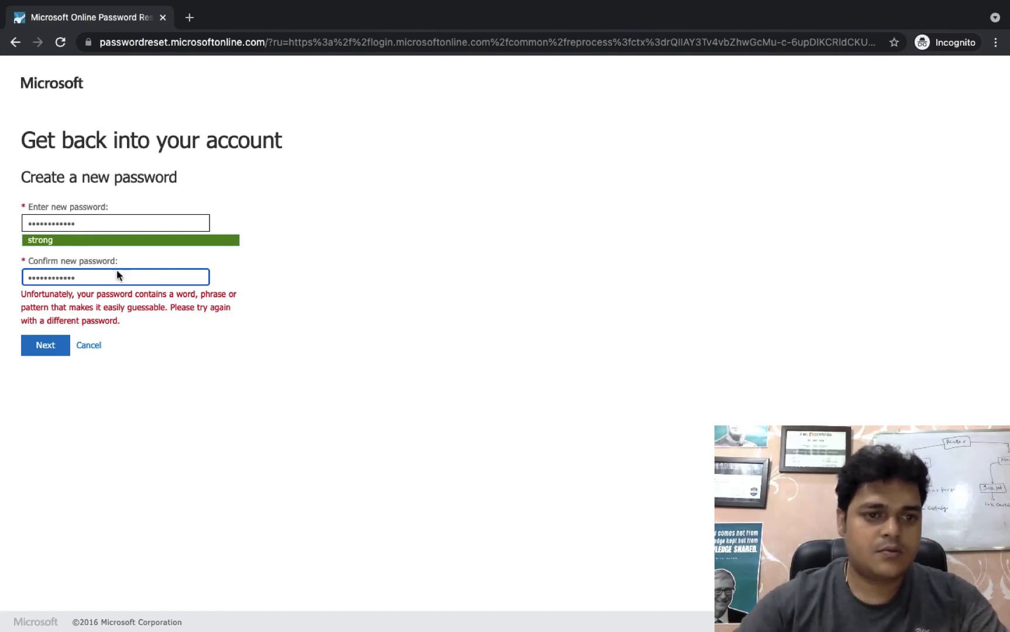
pyautogui.click(45, 345)
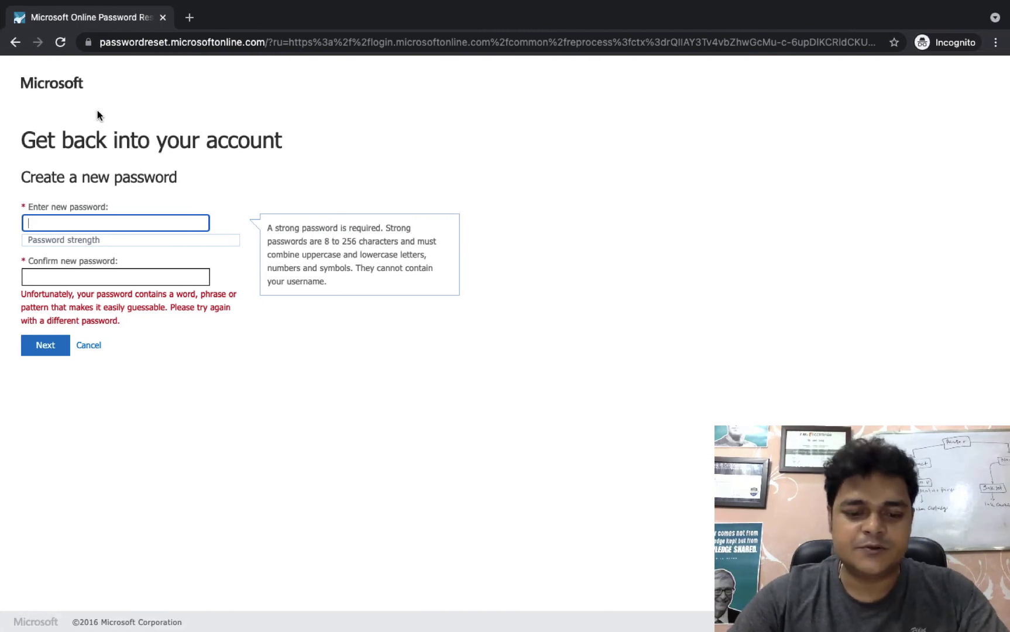
# Re-enter a stronger new password in both fields and submit it to complete the reset.
pyautogui.write('•••••••••••')
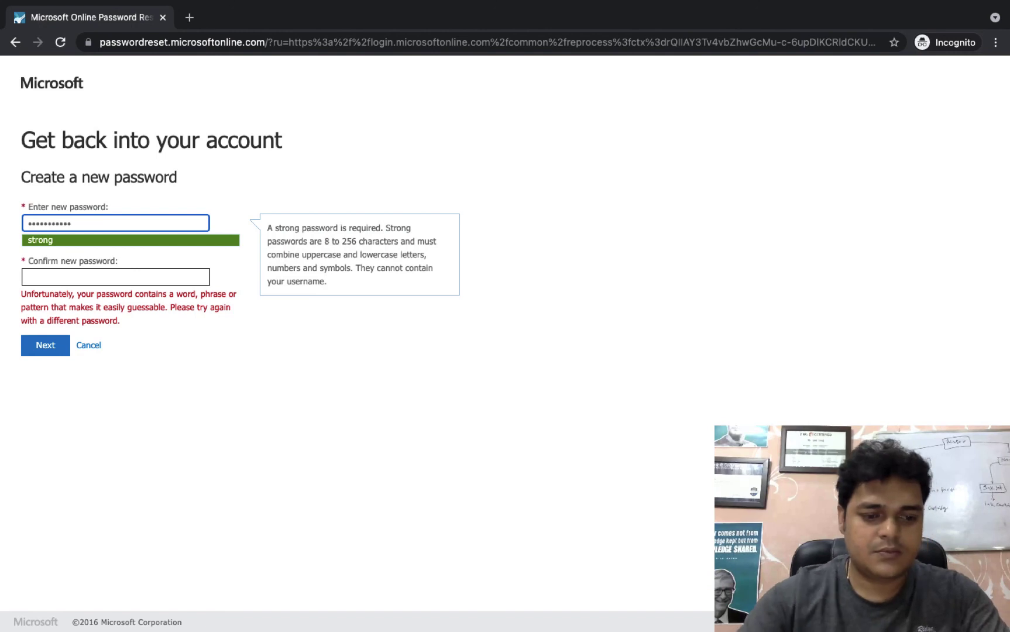
pyautogui.click(115, 277)
pyautogui.write('•••••••••••')
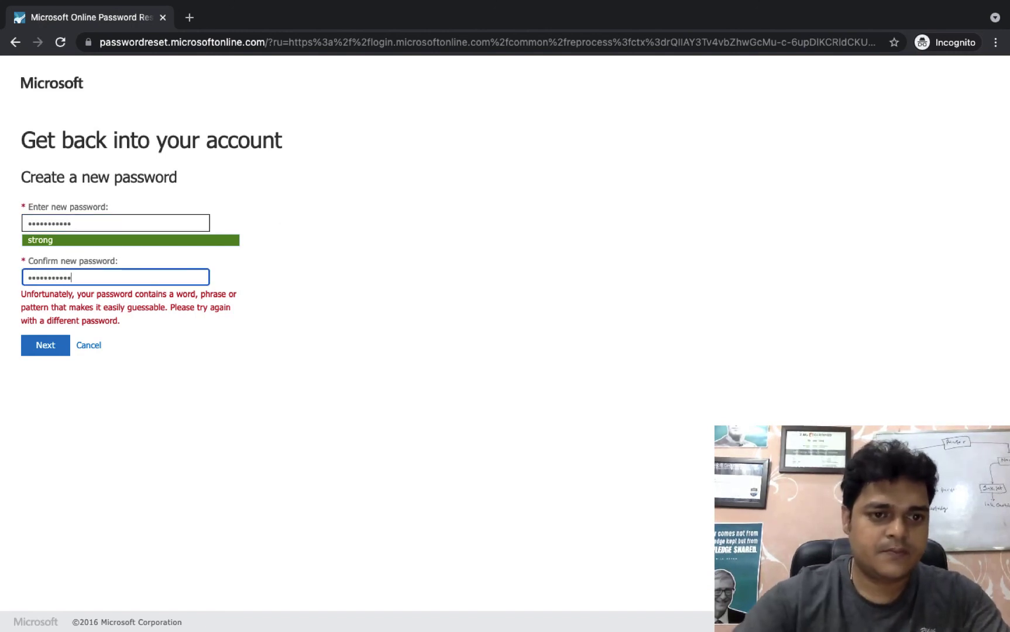
pyautogui.click(43, 345)
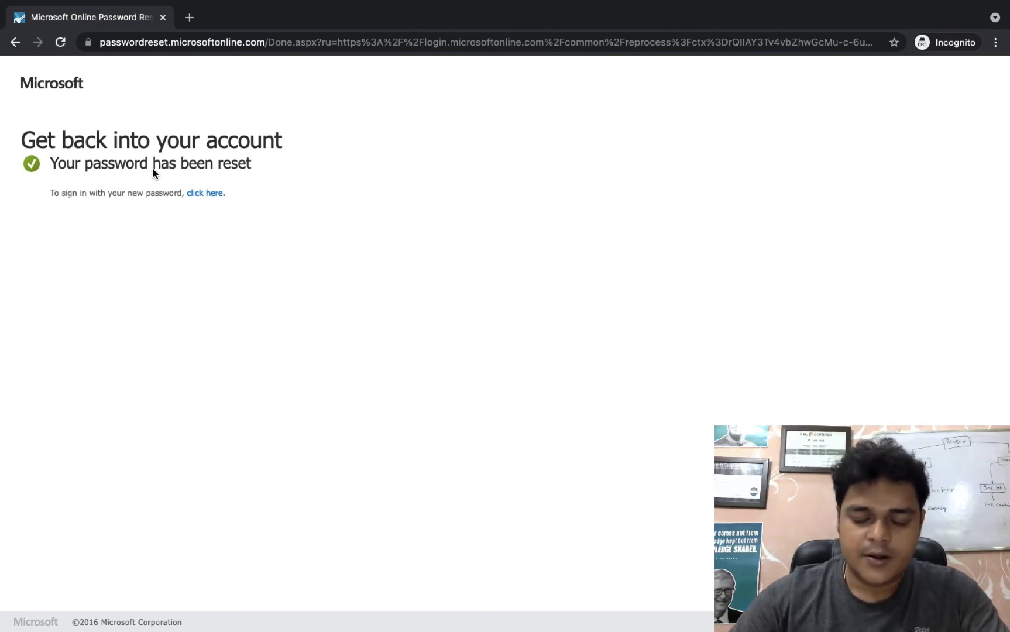
pyautogui.hotkey('ctrl', 'Left')
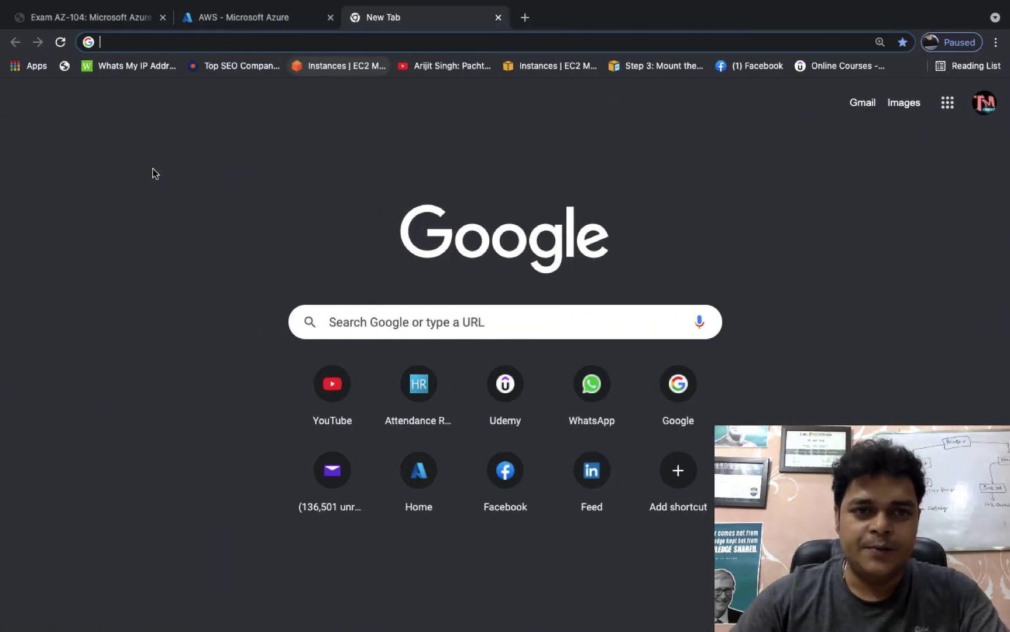
# In the AZ-104 PDF, highlight the guest accounts, bulk updates, password reset, Azure AD join and device settings skills.
pyautogui.click(102, 19)
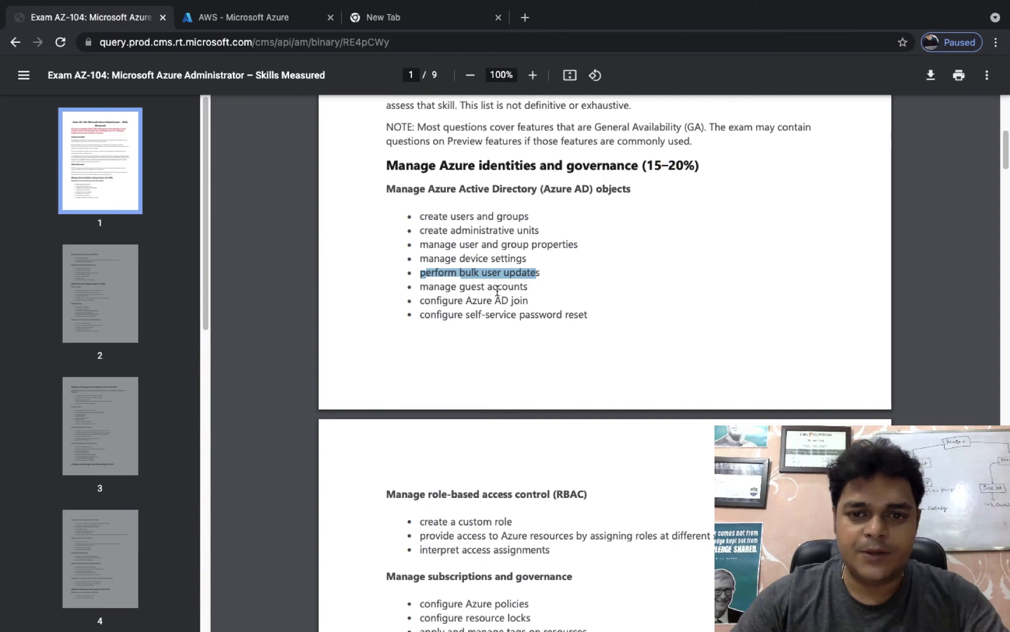
pyautogui.moveTo(508, 286); pyautogui.dragTo(441, 285)
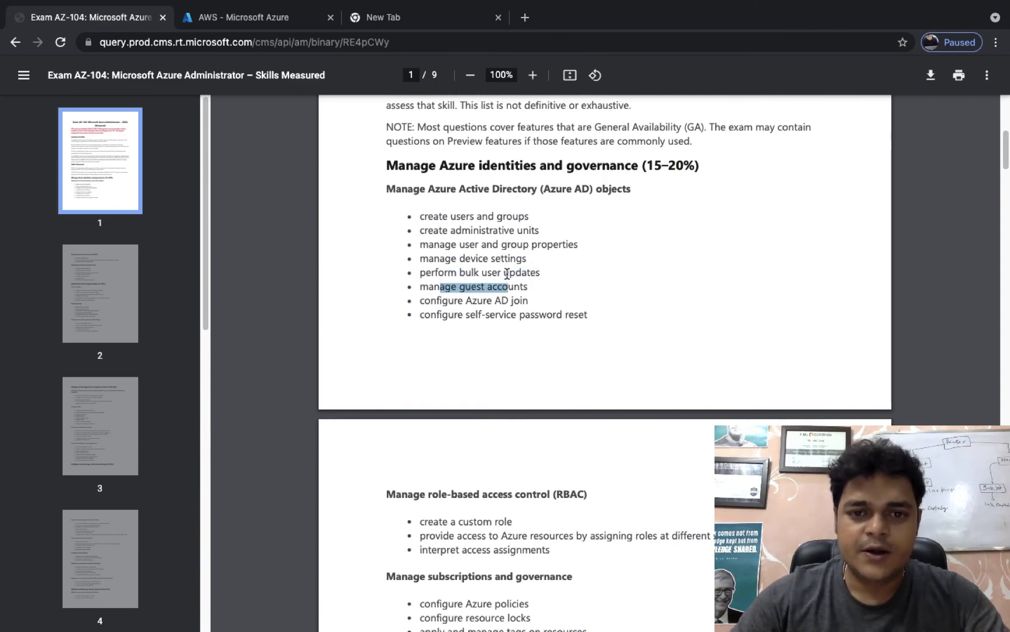
pyautogui.moveTo(509, 273); pyautogui.dragTo(449, 273)
pyautogui.moveTo(564, 314); pyautogui.dragTo(459, 300)
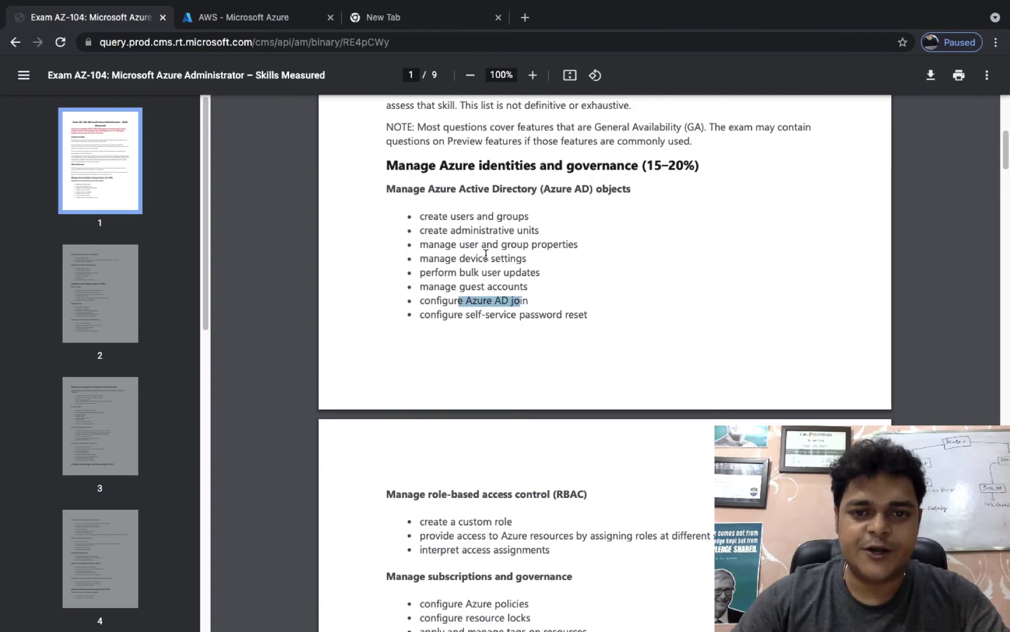
pyautogui.moveTo(497, 258); pyautogui.dragTo(459, 258)
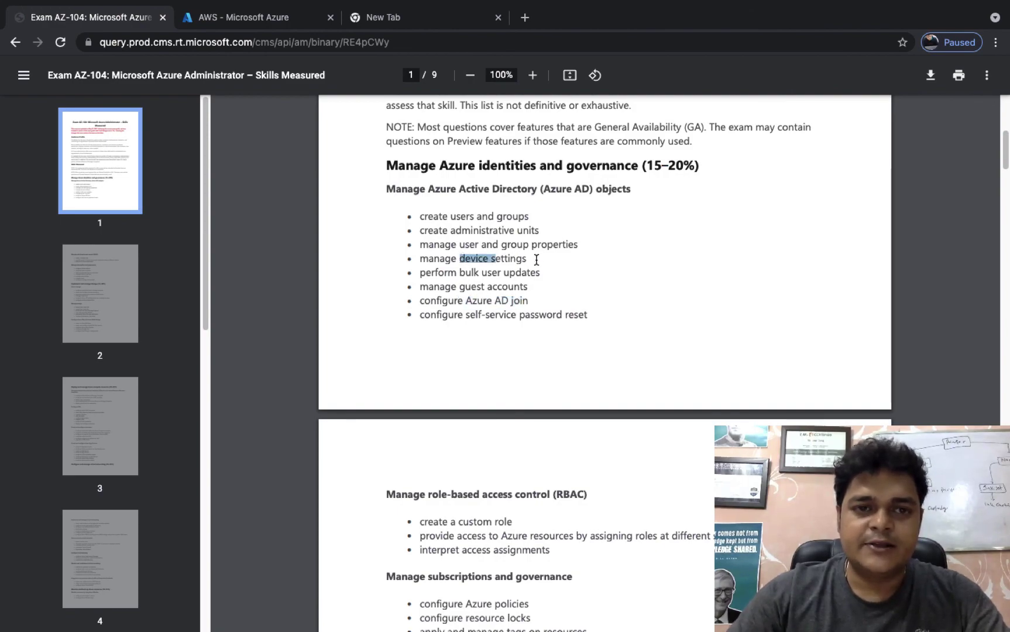
pyautogui.hotkey('ctrl', 'Left')
pyautogui.hotkey('ctrl', 'Left')
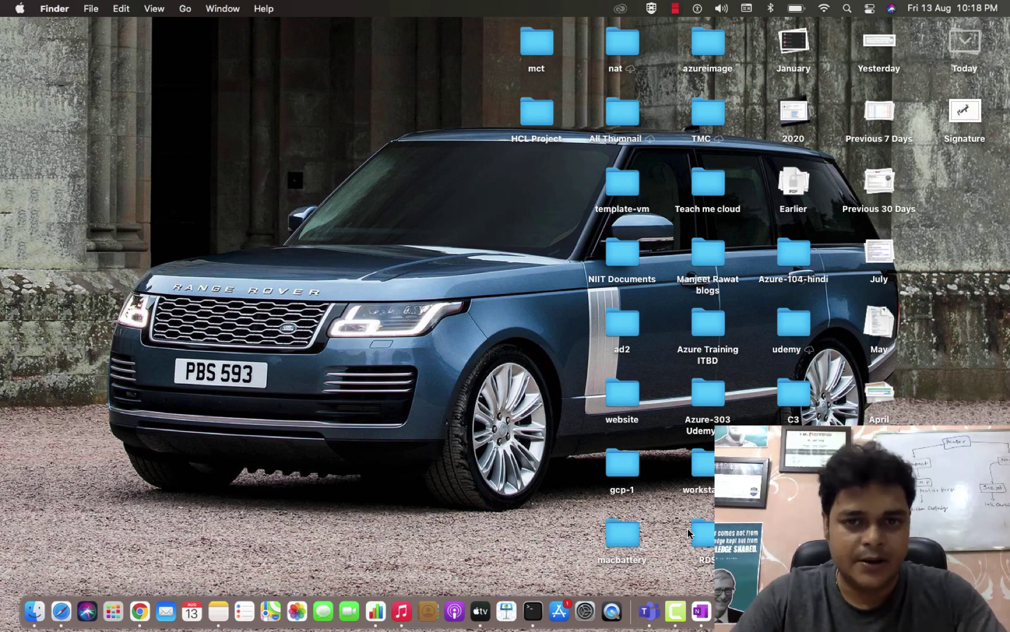
# Adjust the manage device settings highlight in the PDF, then open Camtasia's Dock menu from the desktop.
pyautogui.hotkey('ctrl', 'Right')
pyautogui.hotkey('ctrl', 'Right')
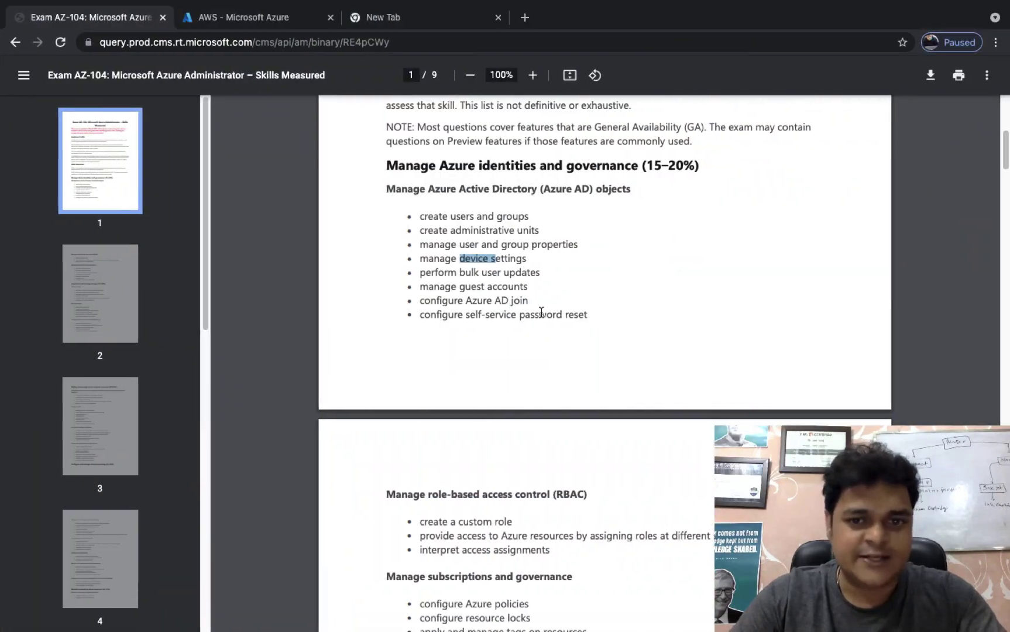
pyautogui.moveTo(460, 259); pyautogui.dragTo(496, 261)
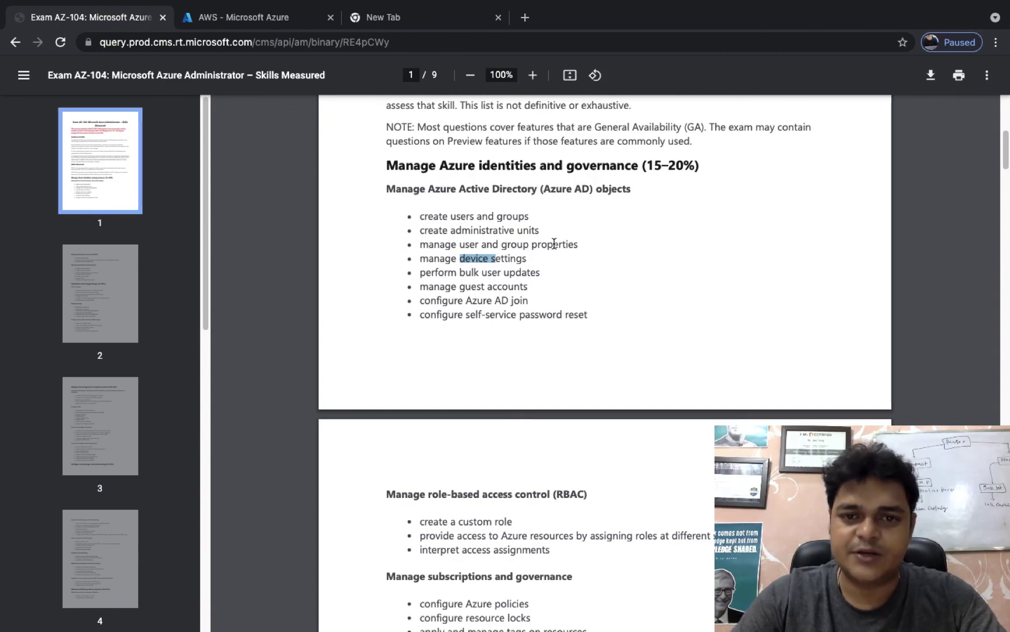
pyautogui.hotkey('ctrl', 'Left')
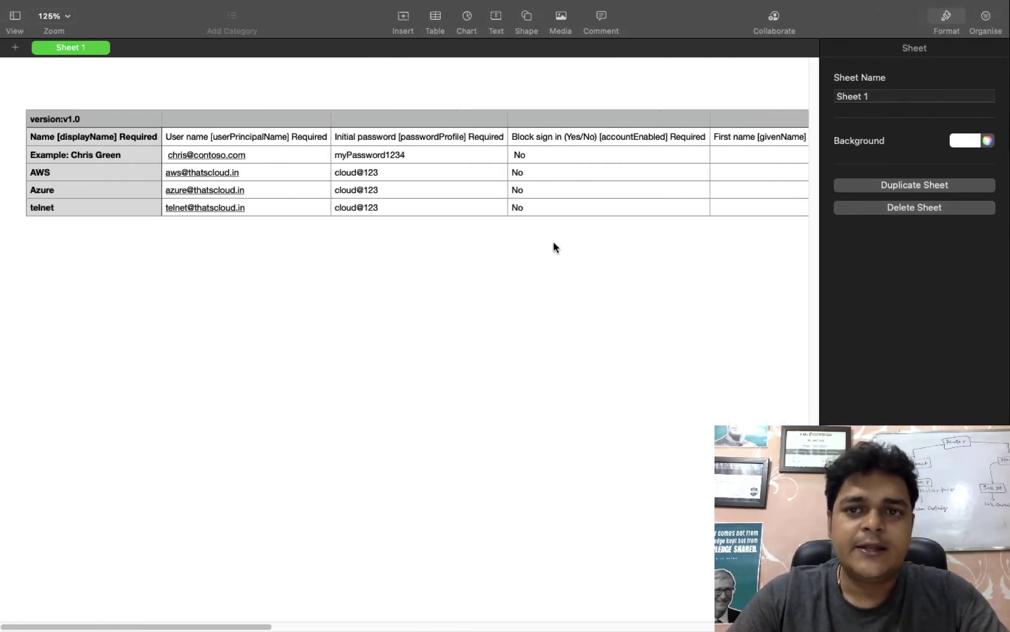
pyautogui.hotkey('ctrl', 'Left')
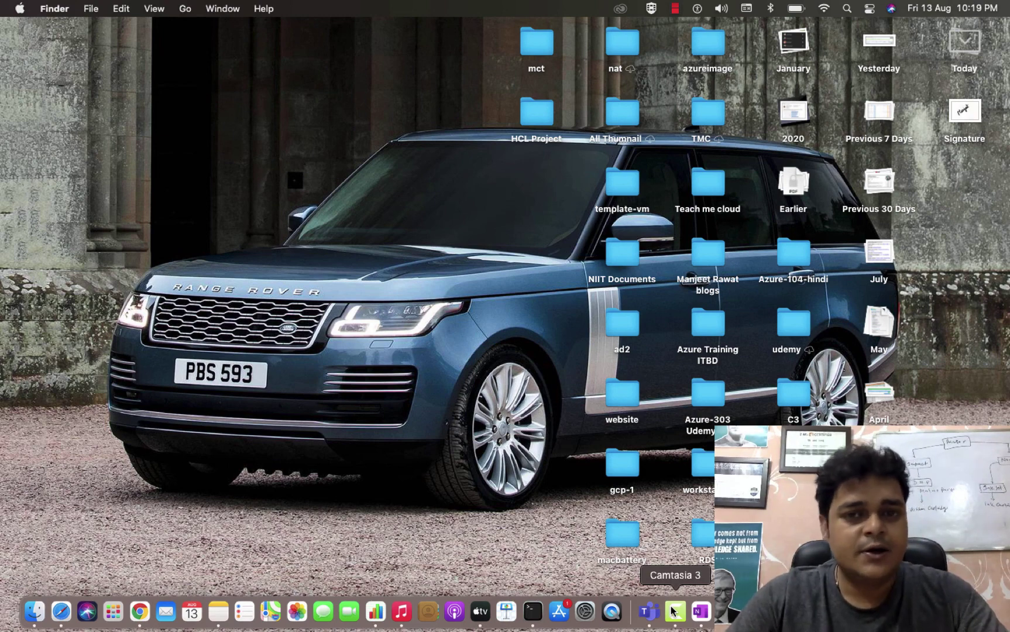
pyautogui.rightClick(673, 611)
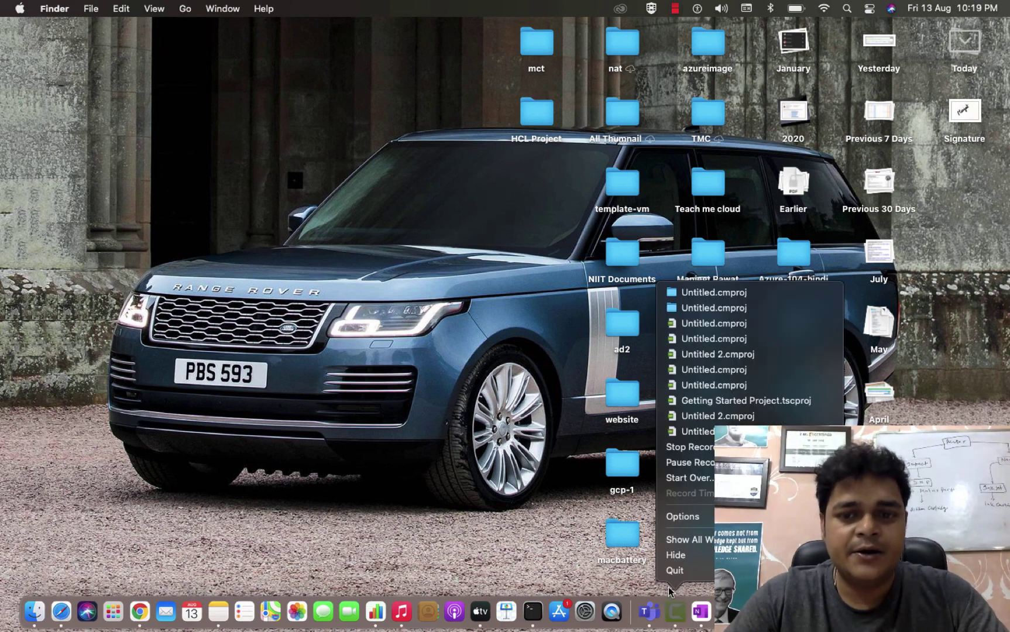